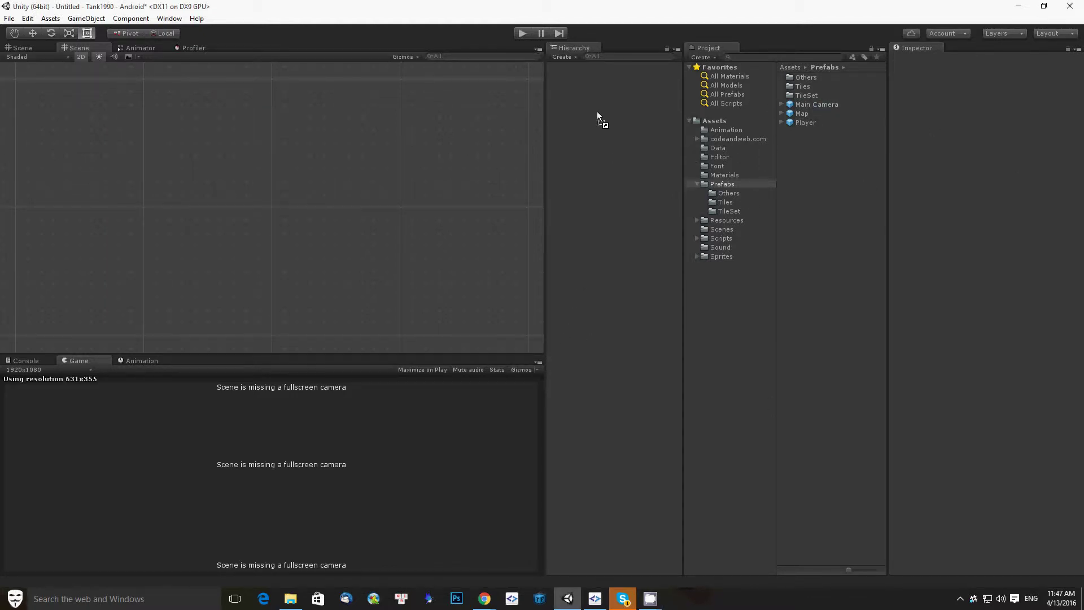
# Add the Main Camera and Map prefabs from Assets/Prefabs to the scene
pyautogui.moveTo(816, 104); pyautogui.dragTo(598, 113)
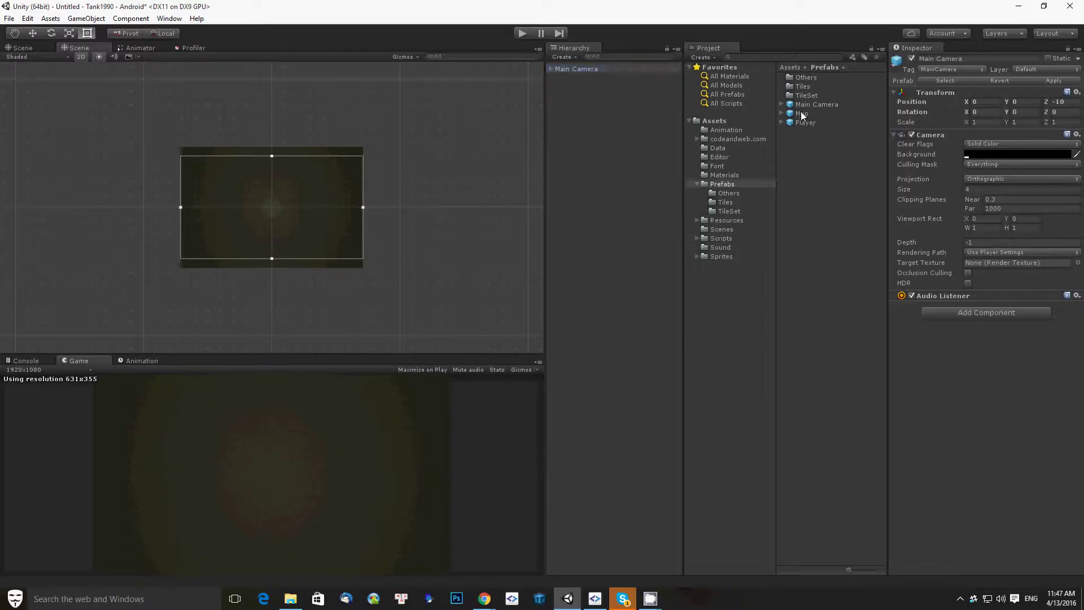
pyautogui.moveTo(801, 113); pyautogui.dragTo(621, 113)
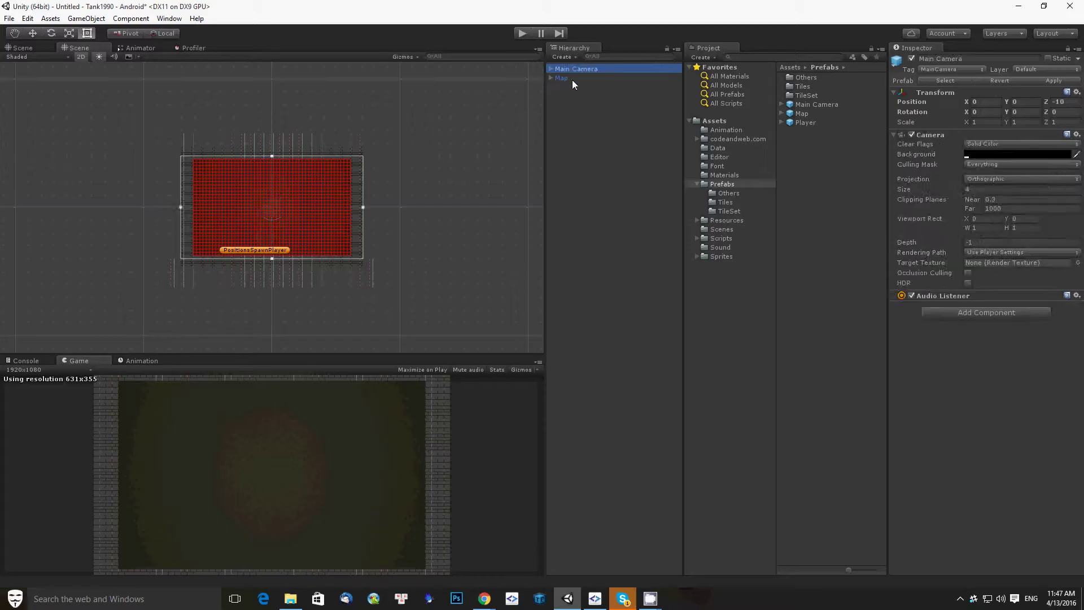
# Preview stages 1, 2 and 15 by loading each one's map data
pyautogui.click(966, 249)
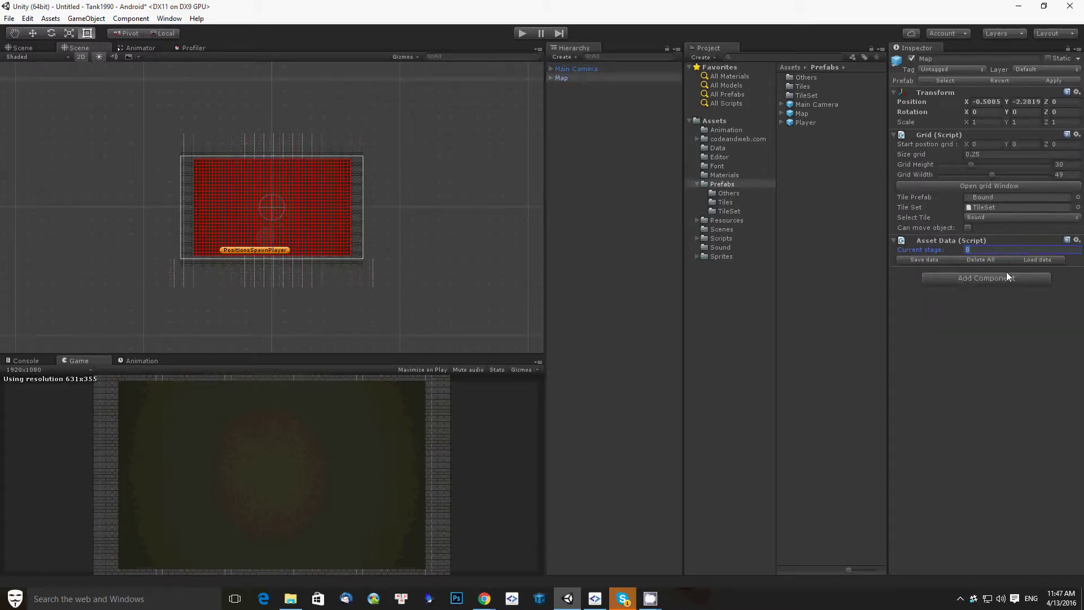
pyautogui.write('1')
pyautogui.click(1033, 261)
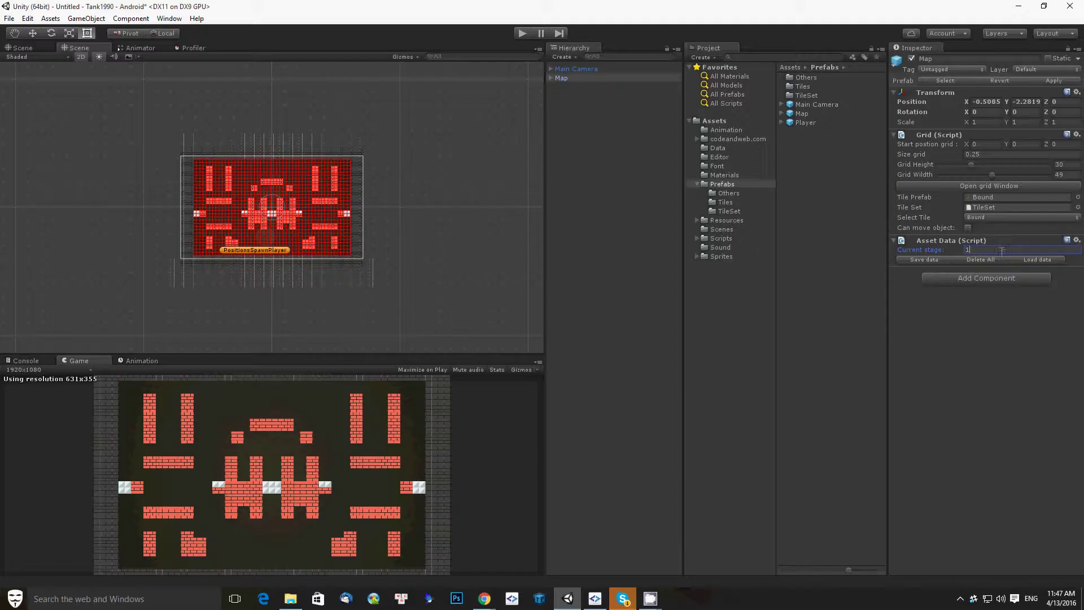
pyautogui.press('BackSpace')
pyautogui.write('2')
pyautogui.click(1038, 260)
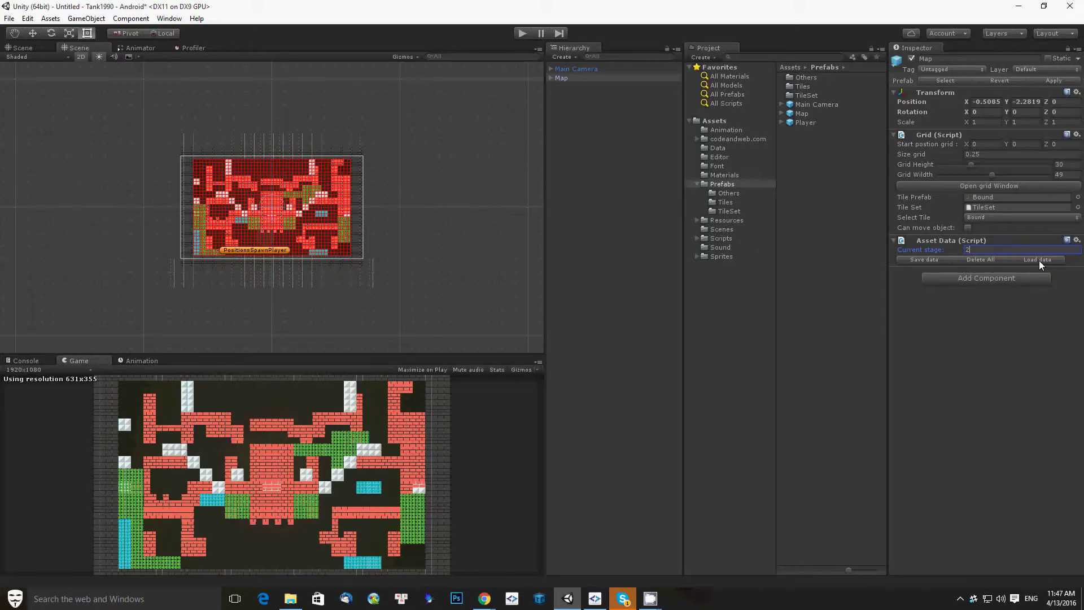
pyautogui.doubleClick(986, 249)
pyautogui.write('15')
pyautogui.click(1035, 261)
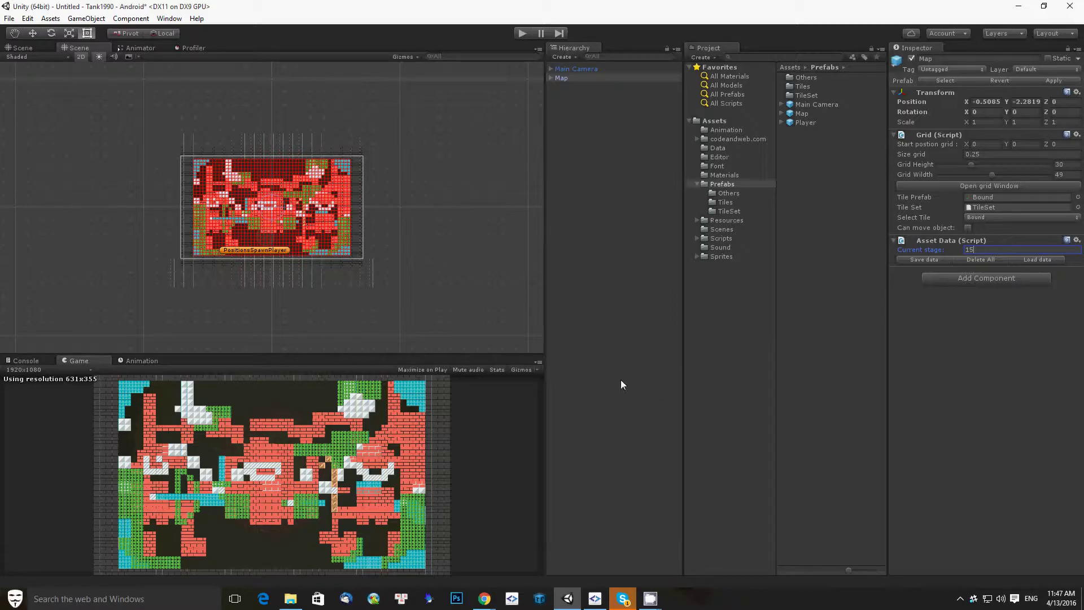
# Set Current stage to 19 and clear all tiles with Delete All
pyautogui.doubleClick(986, 250)
pyautogui.write('19')
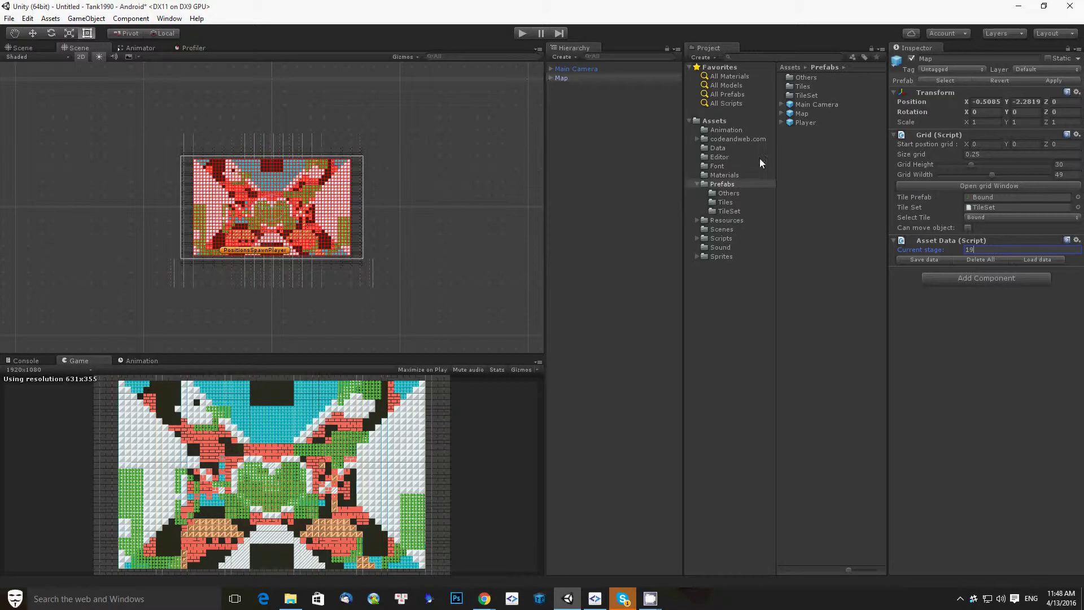
pyautogui.click(973, 259)
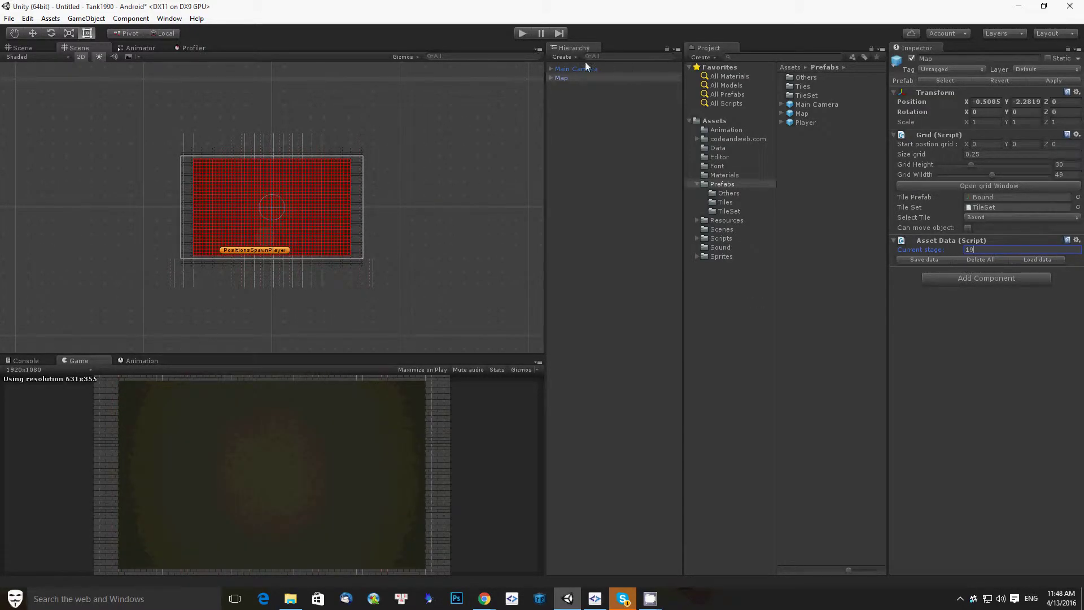
# Locate the Map's TileSet asset and inspect its tile prefabs, from Bound to Water
pyautogui.click(551, 79)
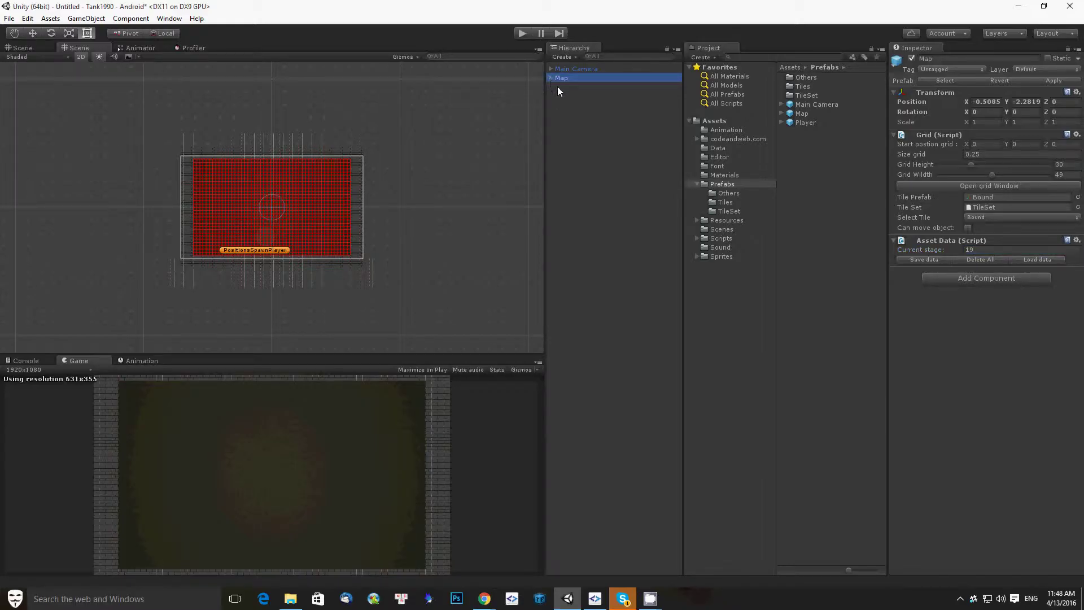
pyautogui.click(988, 206)
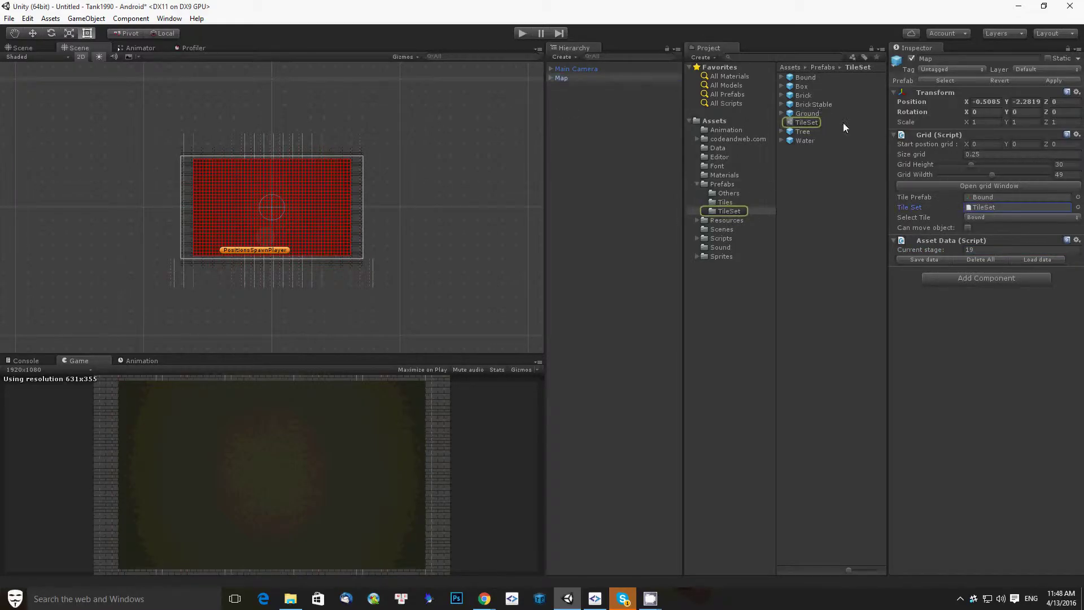
pyautogui.click(813, 123)
pyautogui.click(980, 115)
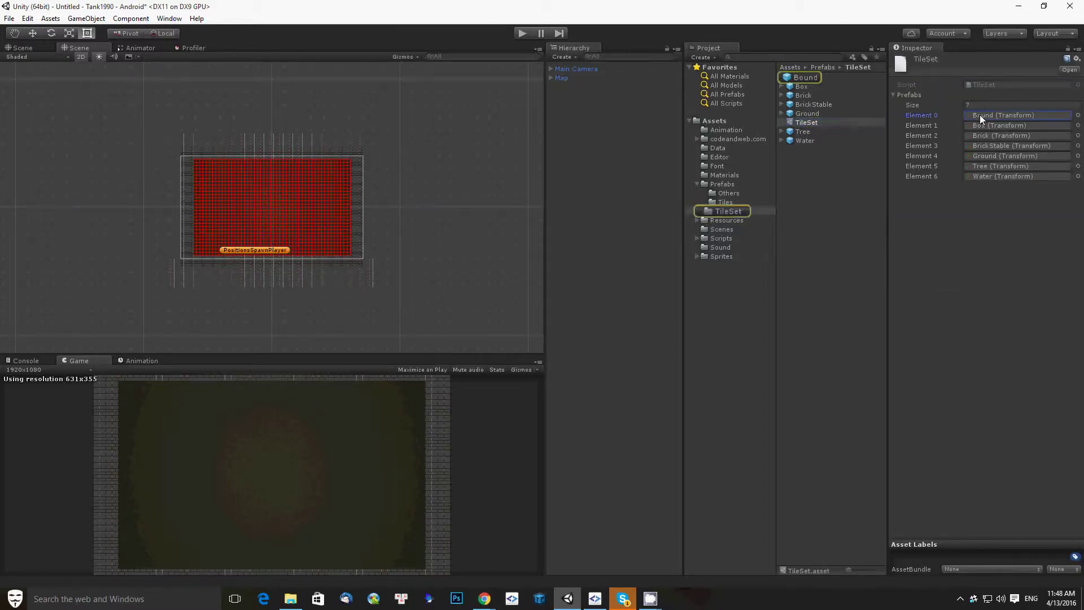
pyautogui.click(986, 127)
pyautogui.click(988, 146)
pyautogui.click(991, 167)
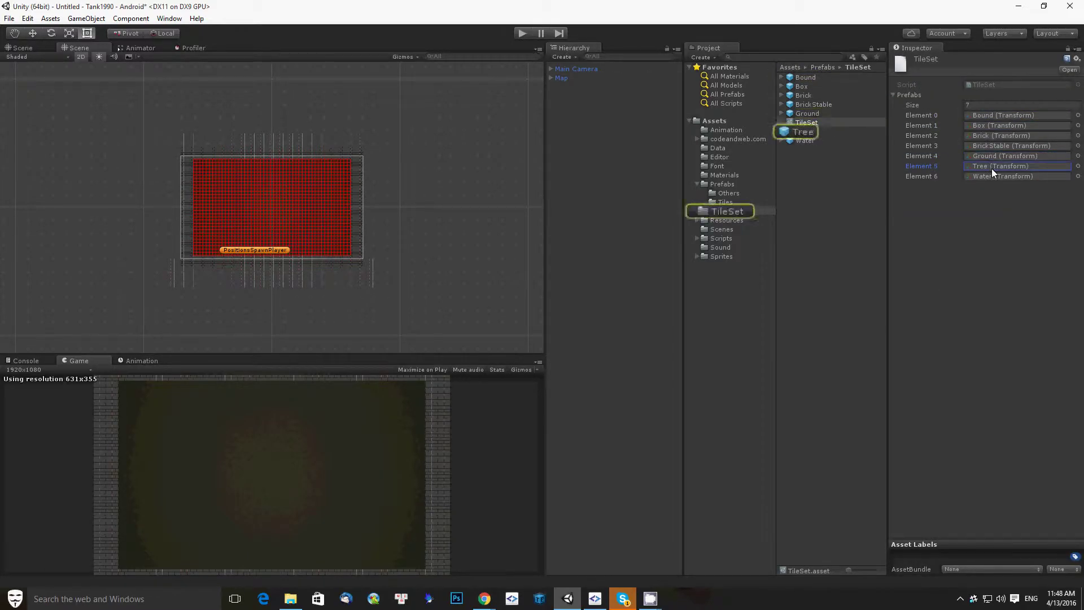
pyautogui.click(988, 176)
pyautogui.click(991, 146)
pyautogui.click(977, 125)
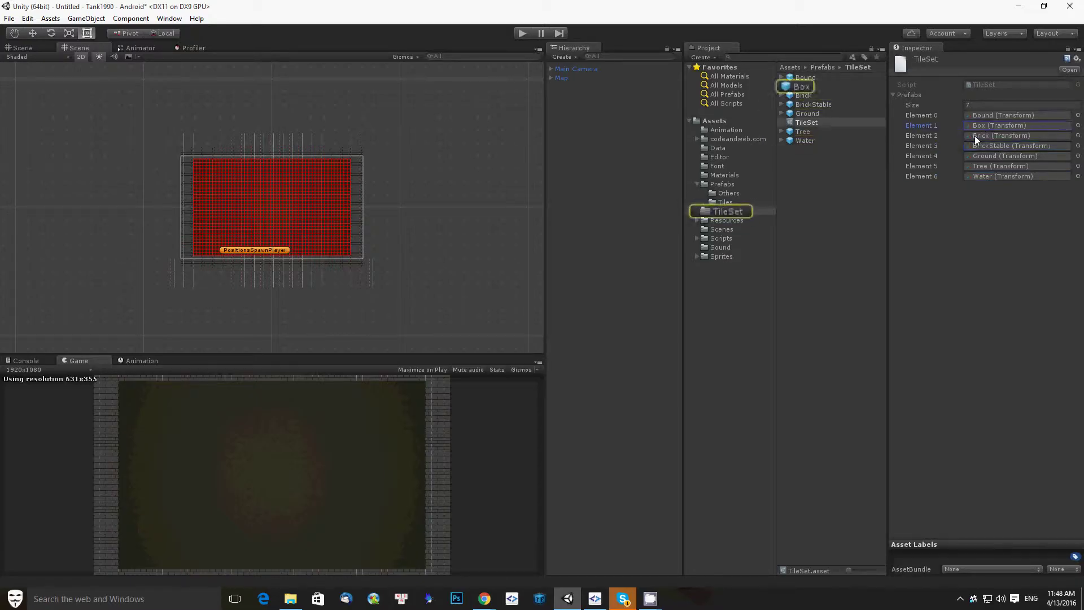
pyautogui.click(858, 182)
# Create a test TileSet 1 via Create > TileSet, delete it, and reselect Map
pyautogui.rightClick(824, 186)
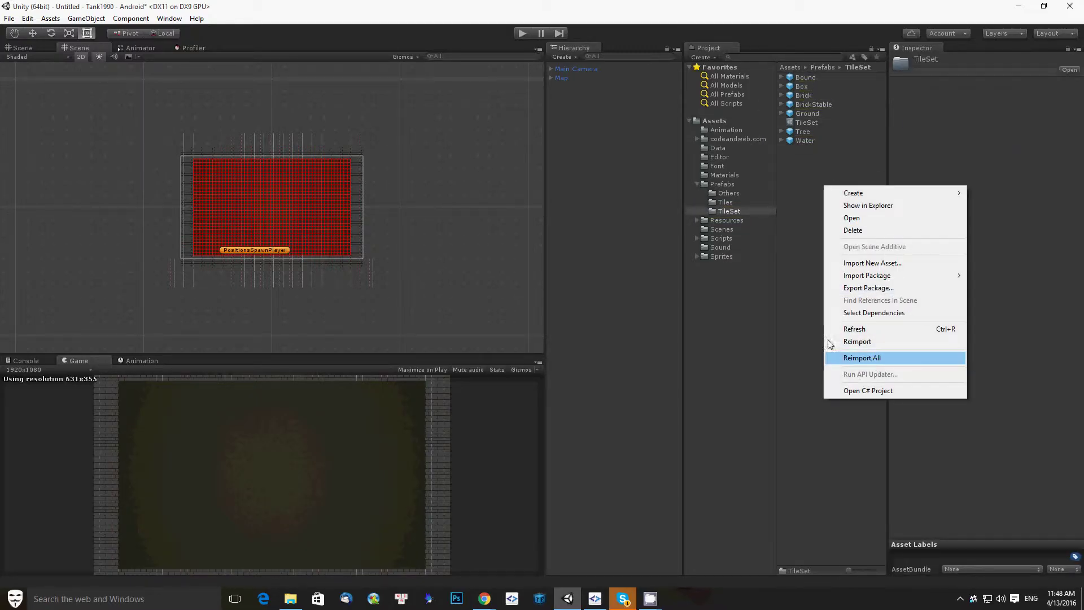
pyautogui.click(802, 221)
pyautogui.rightClick(805, 182)
pyautogui.moveTo(871, 188)
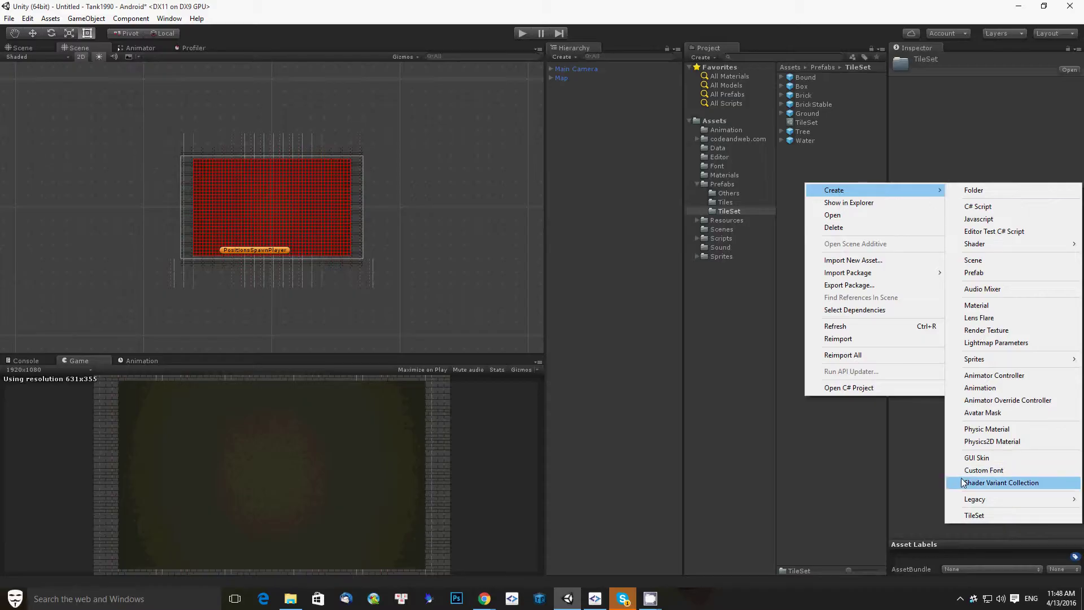
pyautogui.click(970, 515)
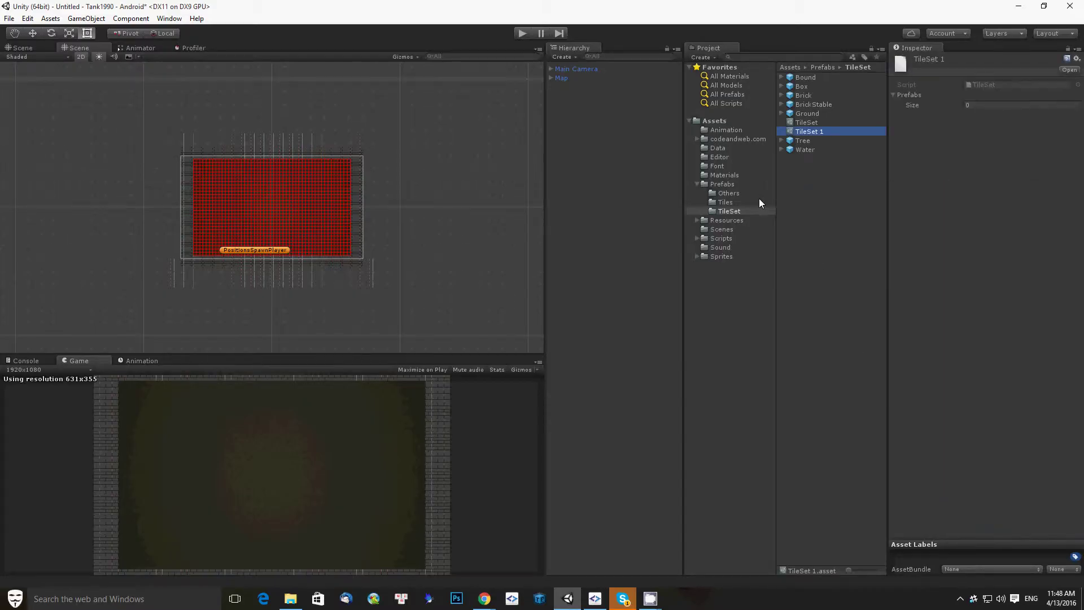
pyautogui.rightClick(820, 131)
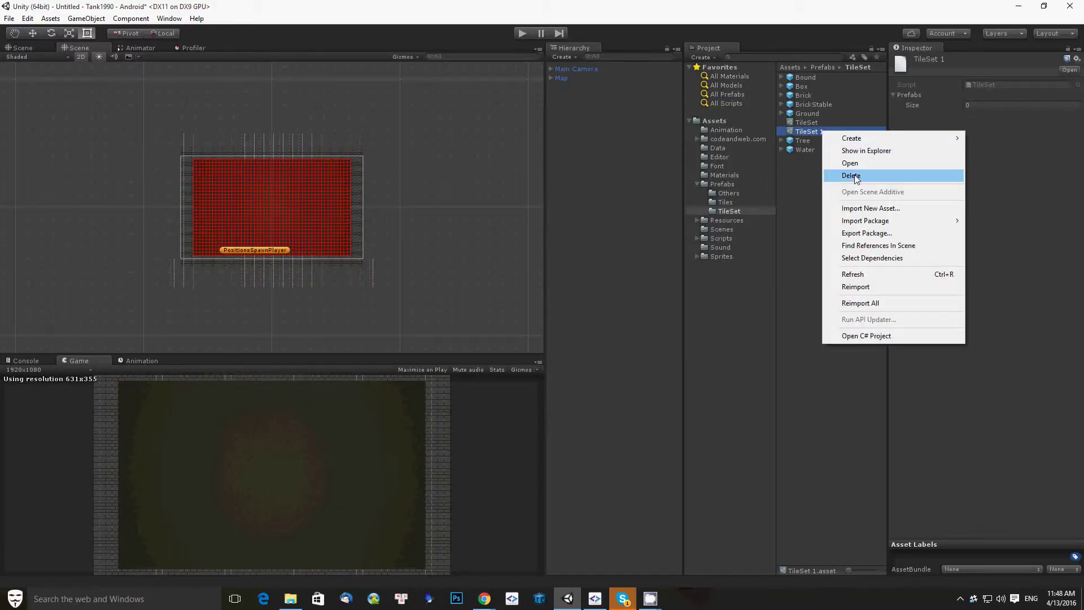
pyautogui.click(855, 175)
pyautogui.click(574, 321)
pyautogui.click(806, 125)
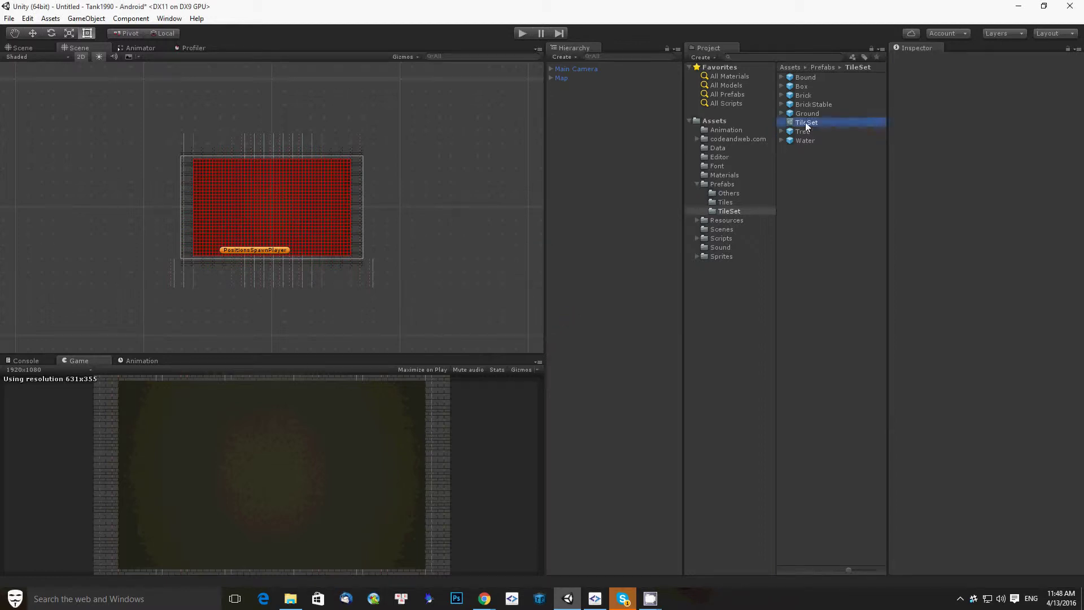
pyautogui.click(563, 77)
# Choose Brick as the Map Grid's Select Tile
pyautogui.click(1002, 208)
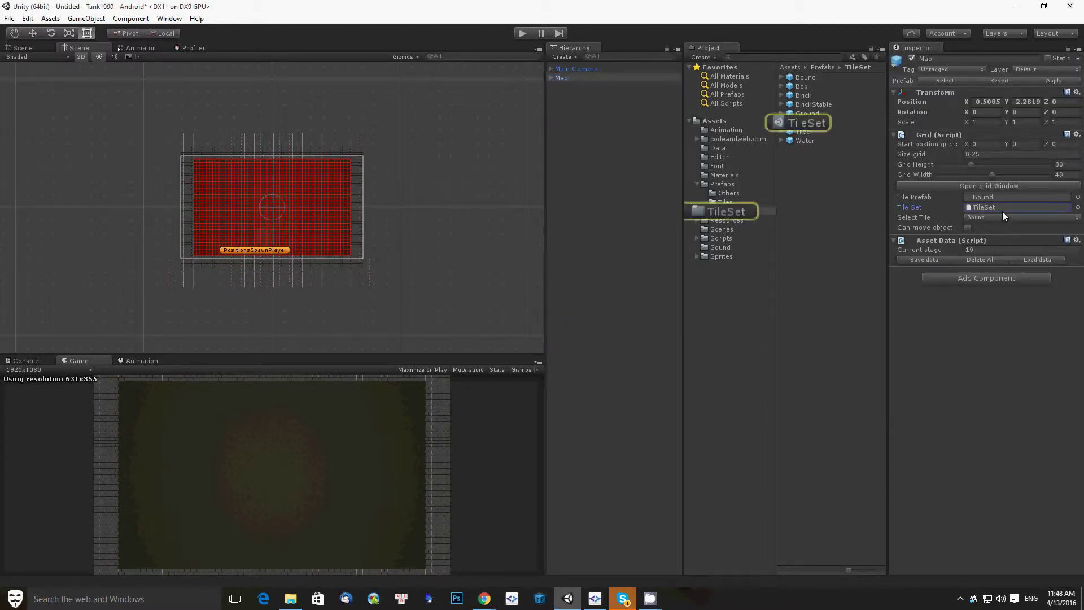
pyautogui.click(1001, 217)
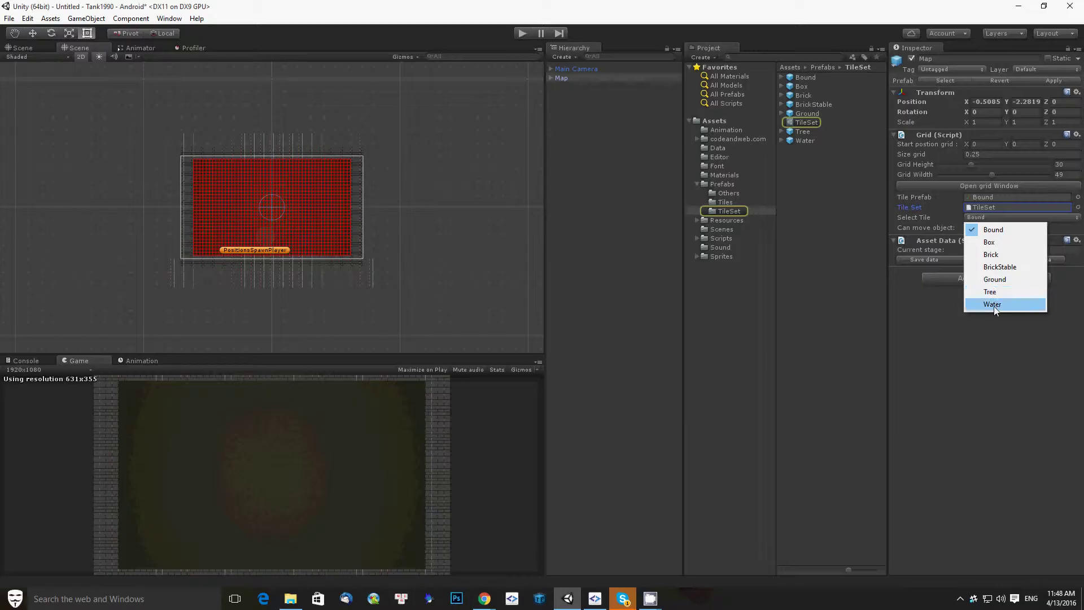
pyautogui.click(984, 367)
pyautogui.click(978, 217)
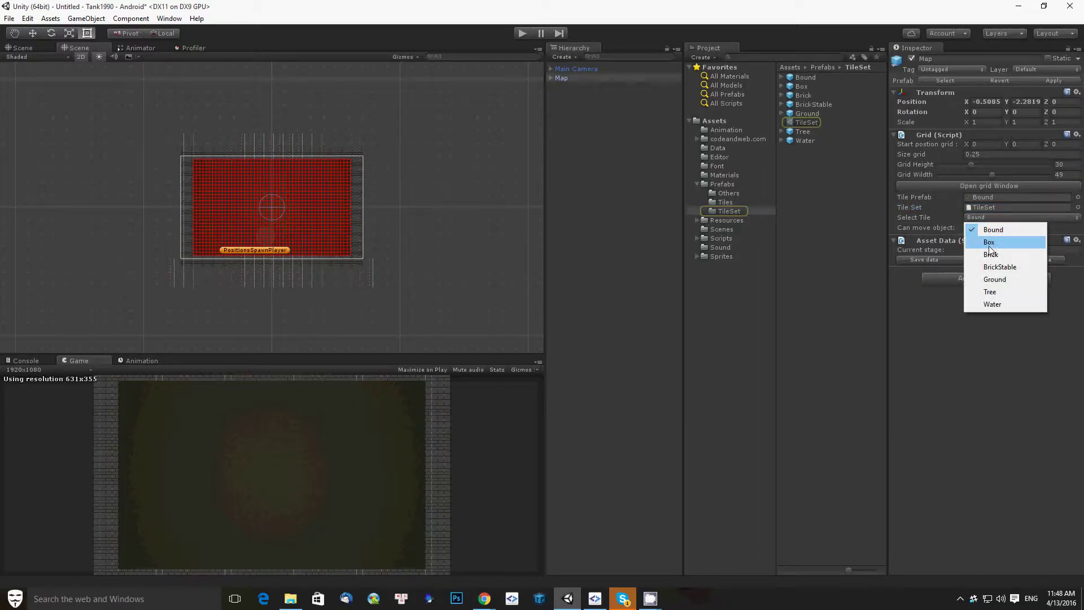
pyautogui.click(992, 255)
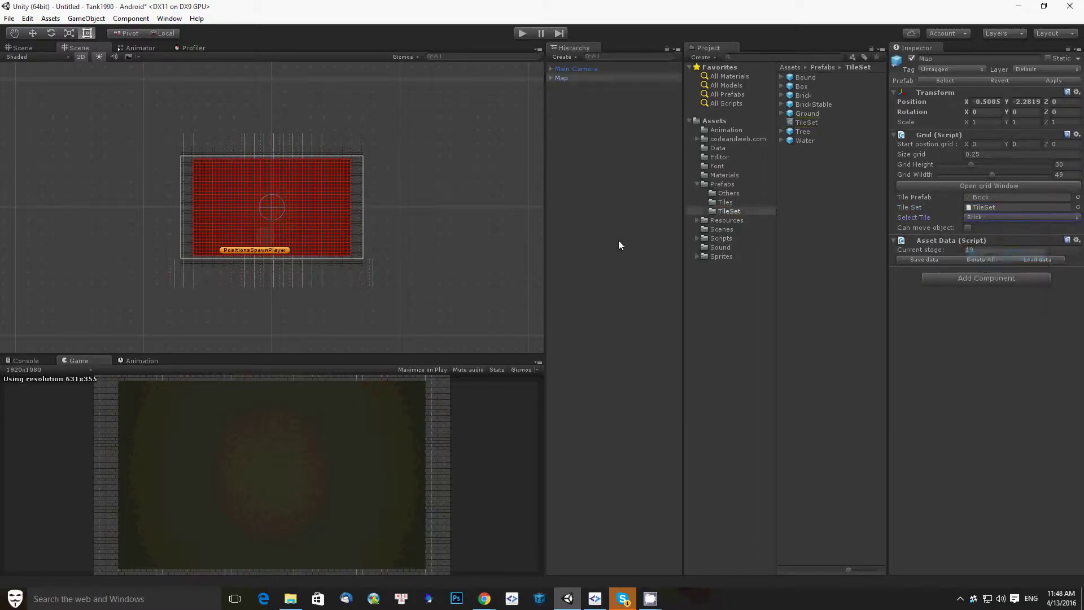
# Reselect the Map, cancelling the accidental rename caused by typing F
pyautogui.click(558, 79)
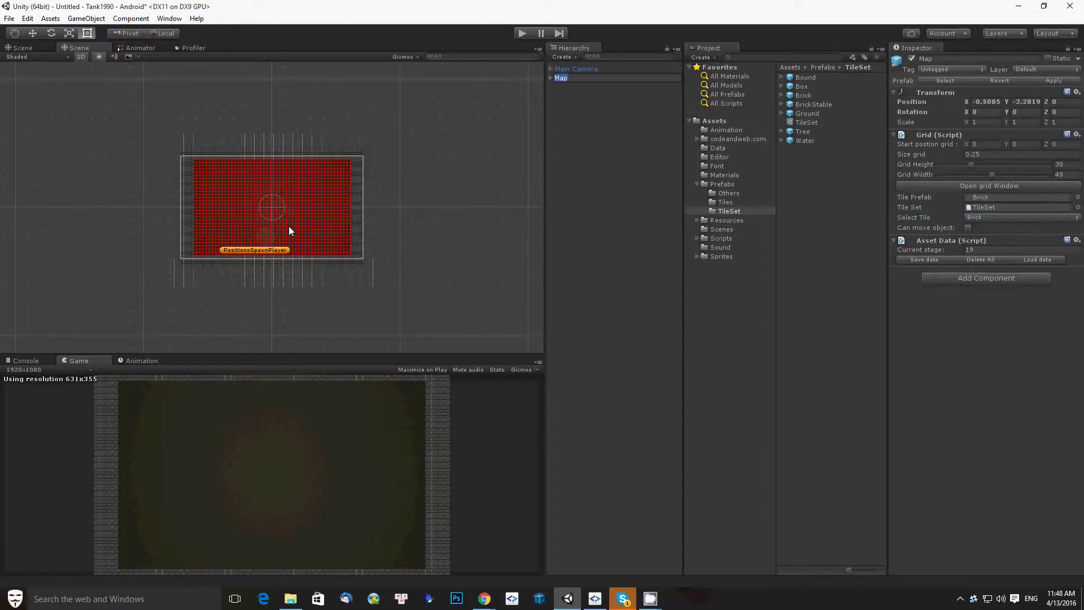
pyautogui.write('F')
pyautogui.press('Escape')
pyautogui.click(568, 126)
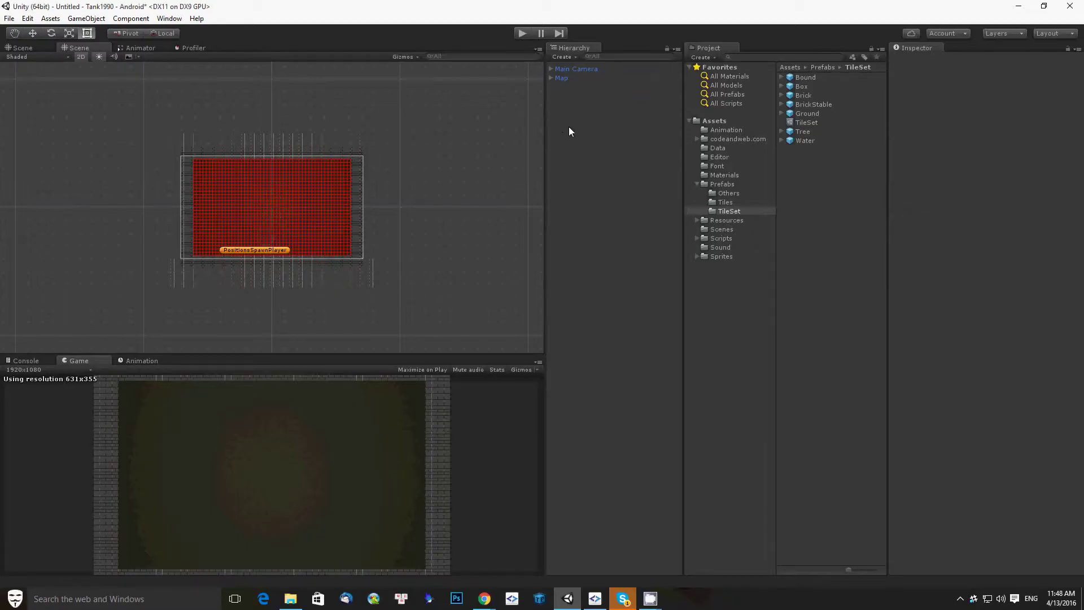
pyautogui.click(276, 225)
# Frame the Map and paint a rectangular tile block near the centre, extended left
pyautogui.press('f')
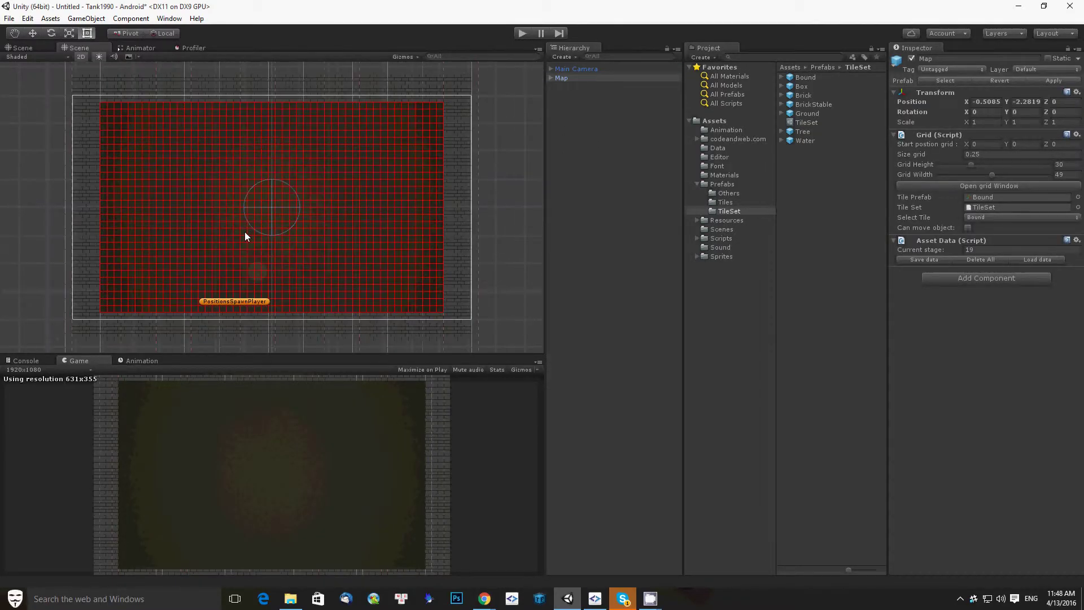
pyautogui.scroll(3, 245, 236)
pyautogui.scroll(-2, 269, 226)
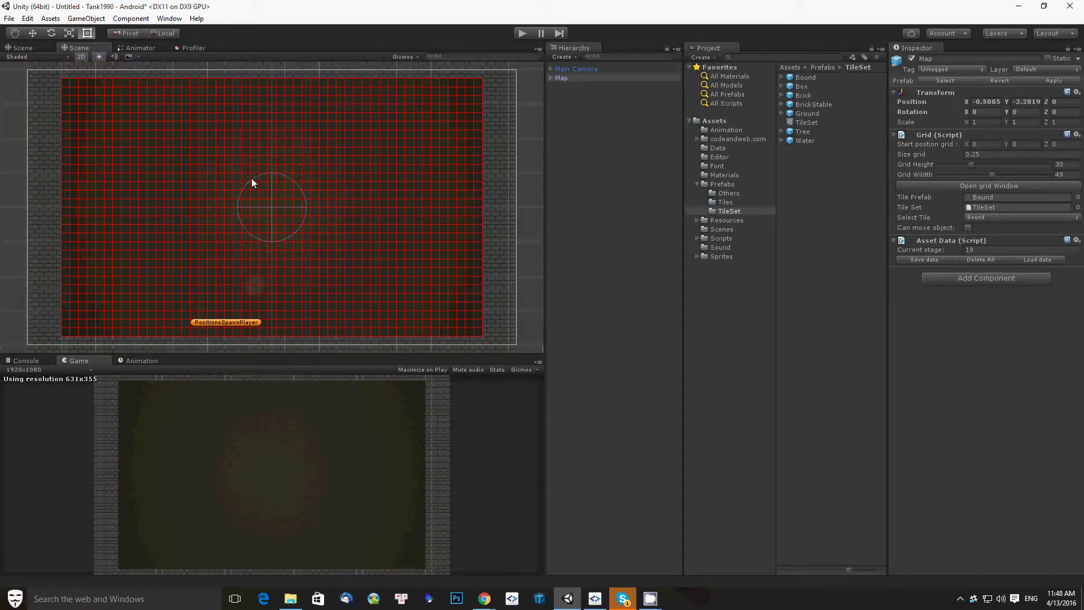
pyautogui.scroll(2, 241, 192)
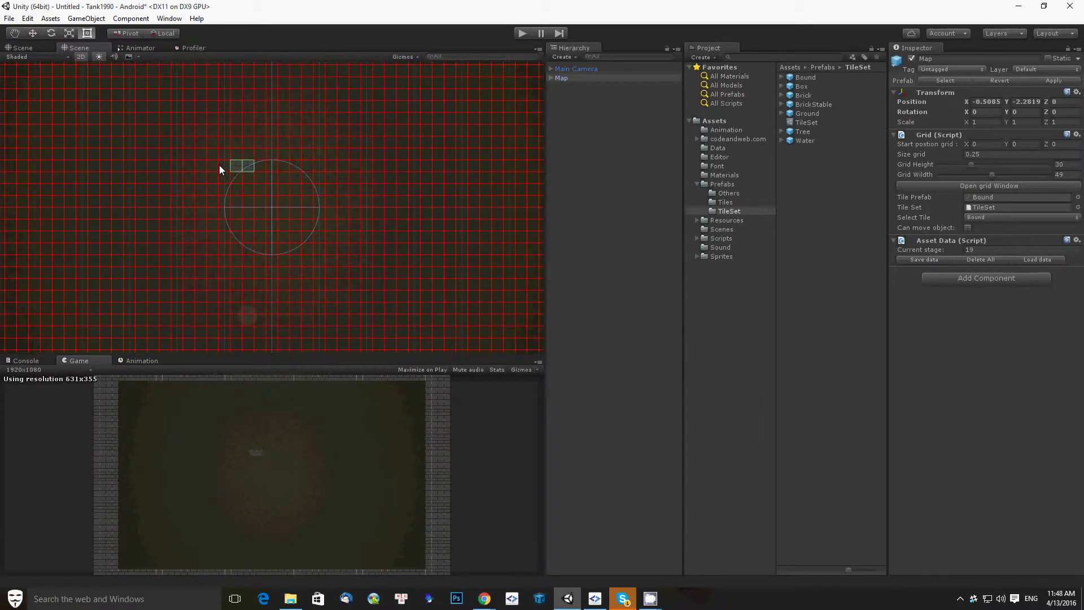
pyautogui.moveTo(259, 165); pyautogui.dragTo(356, 243)
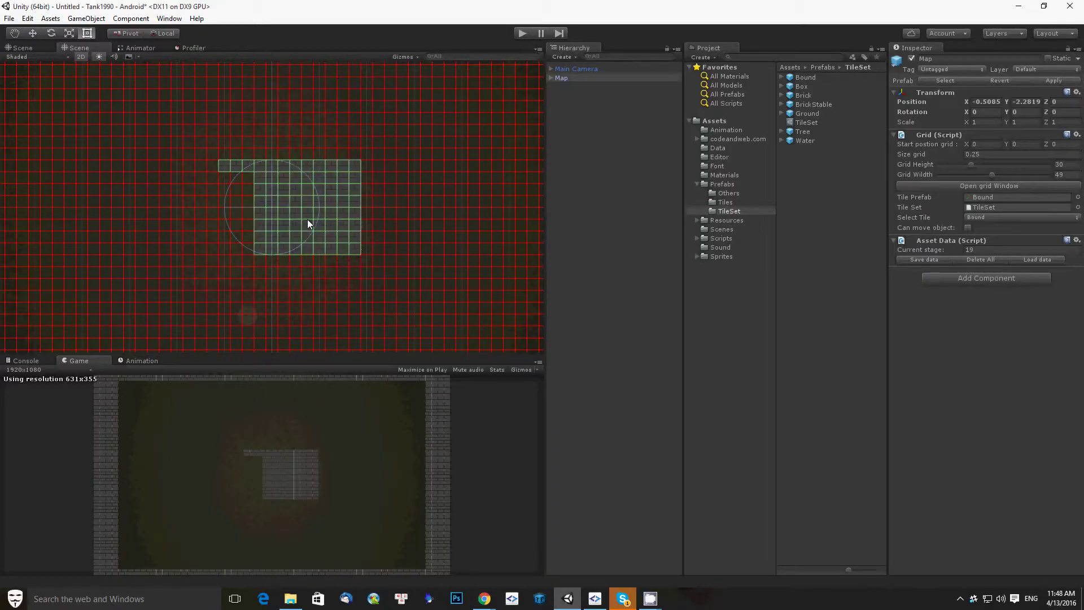
pyautogui.scroll(-2, 307, 219)
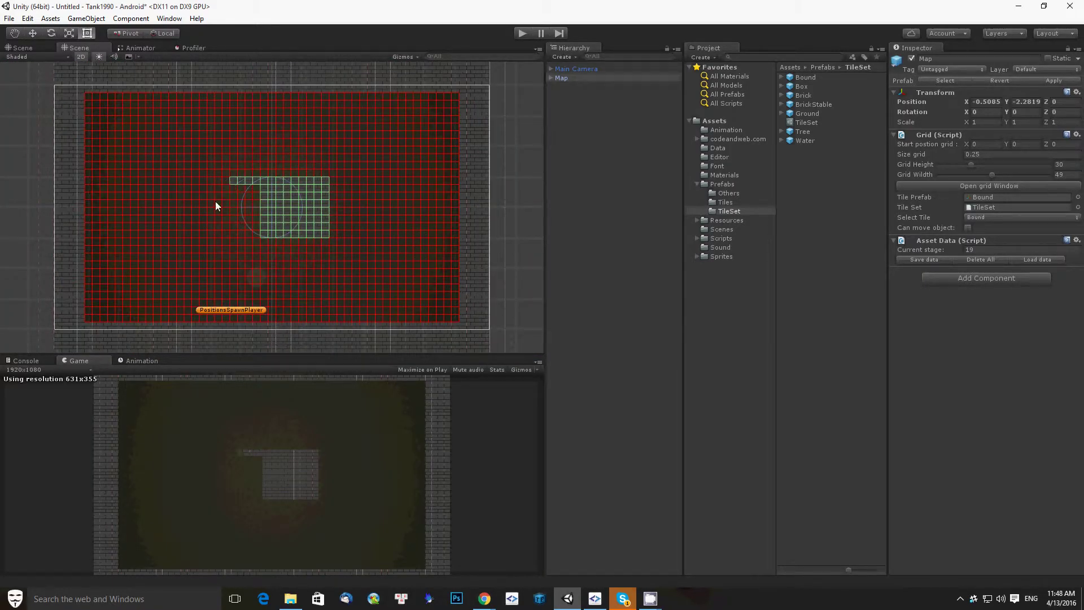
pyautogui.moveTo(224, 179); pyautogui.dragTo(236, 197)
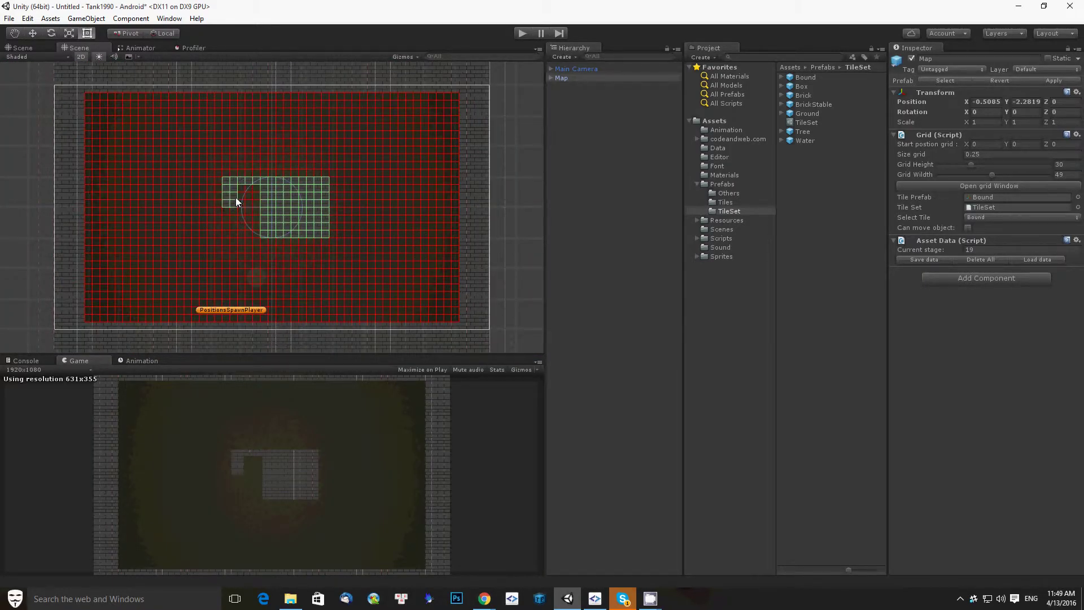
# Paint Brick blocks near the top-left and a partly erased column on the right
pyautogui.click(1001, 219)
pyautogui.click(994, 244)
pyautogui.moveTo(174, 115)
pyautogui.mouseDown()
pyautogui.moveTo(196, 134)
pyautogui.moveTo(297, 111)
pyautogui.mouseUp()
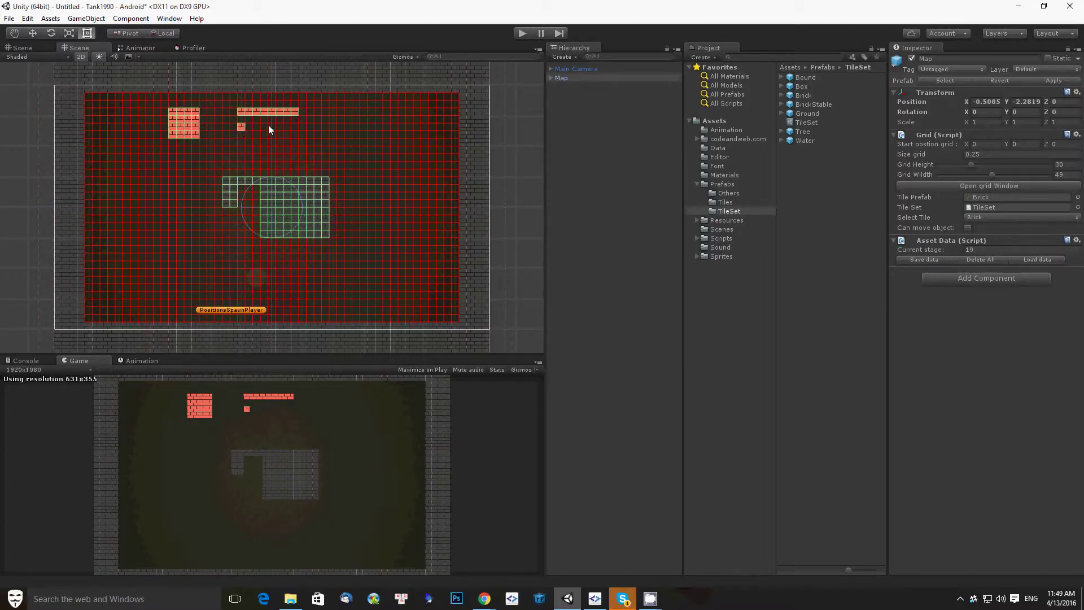
pyautogui.moveTo(239, 129)
pyautogui.mouseDown()
pyautogui.moveTo(282, 125)
pyautogui.moveTo(256, 143)
pyautogui.mouseUp()
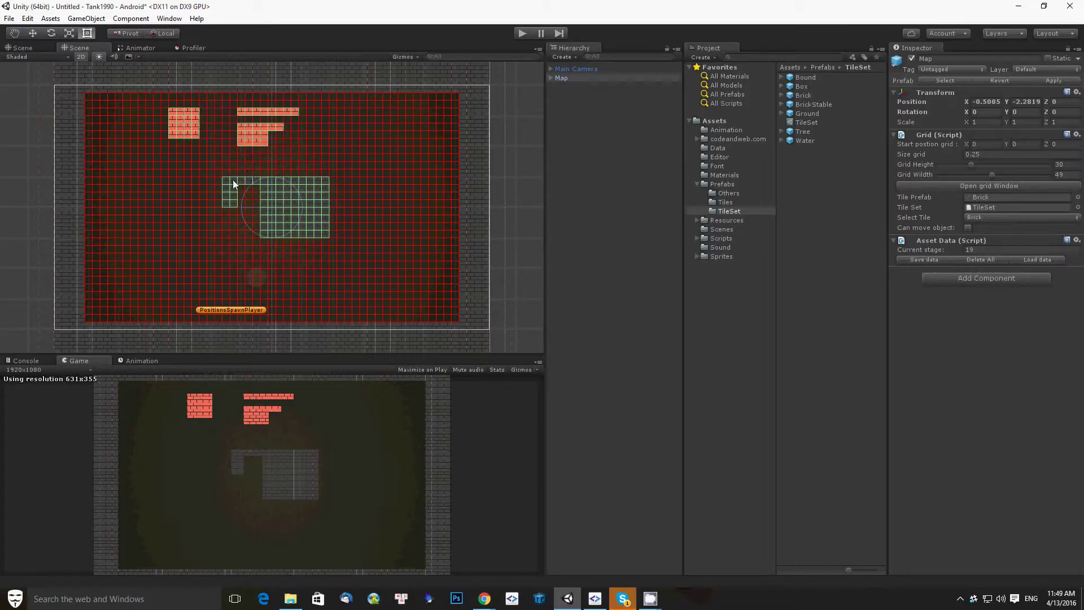
pyautogui.moveTo(373, 135)
pyautogui.mouseDown()
pyautogui.moveTo(375, 196)
pyautogui.moveTo(393, 193)
pyautogui.mouseUp()
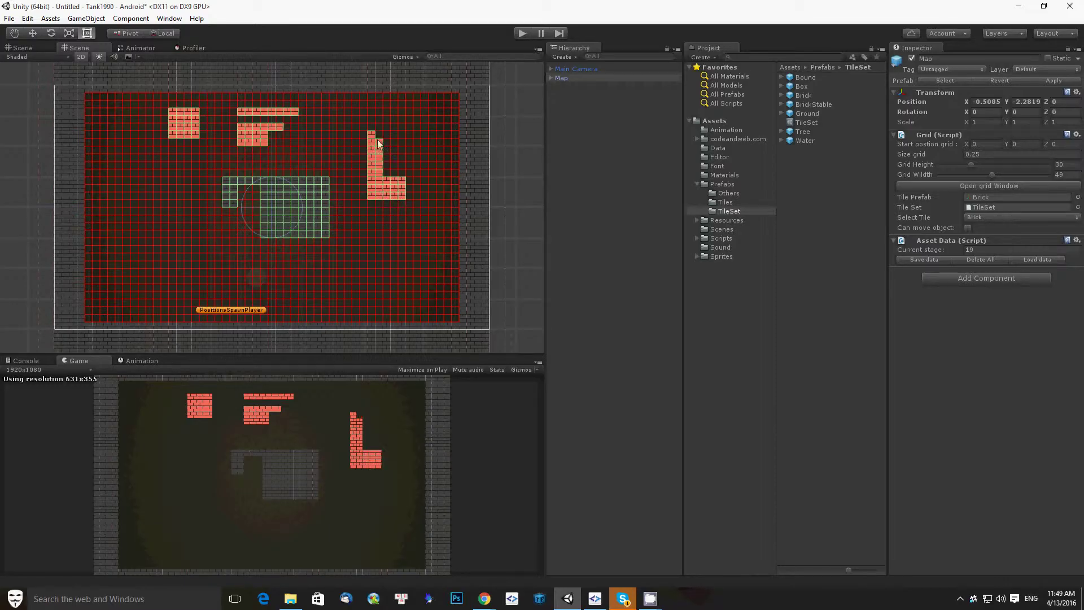
pyautogui.moveTo(378, 143)
pyautogui.mouseDown()
pyautogui.moveTo(367, 188)
pyautogui.moveTo(393, 195)
pyautogui.moveTo(379, 196)
pyautogui.mouseUp()
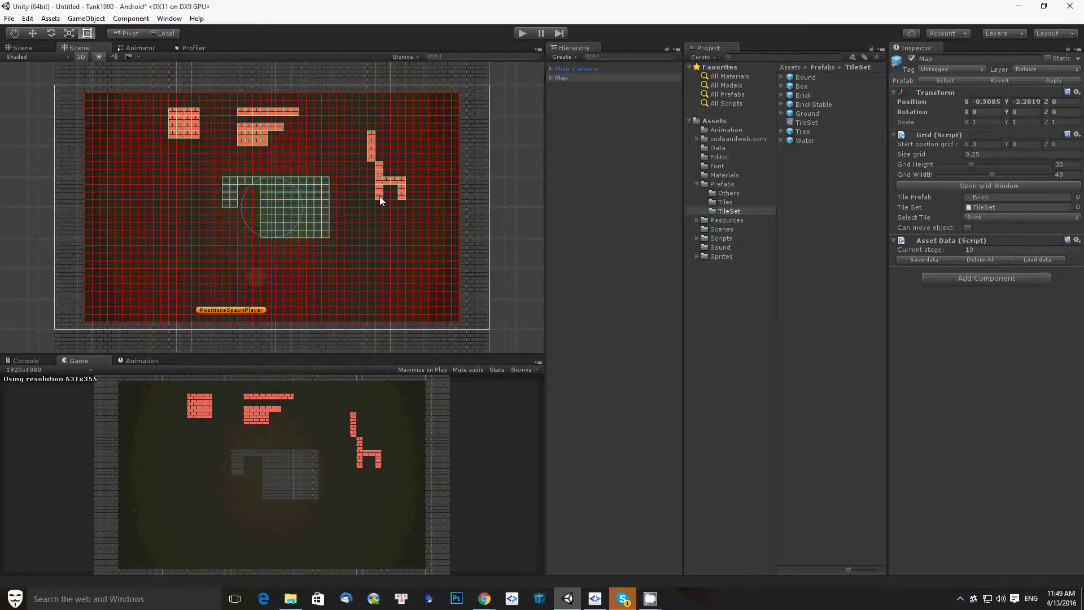
# Clear the map and paint three Brick blocks along the top plus strips beside the centre
pyautogui.click(981, 260)
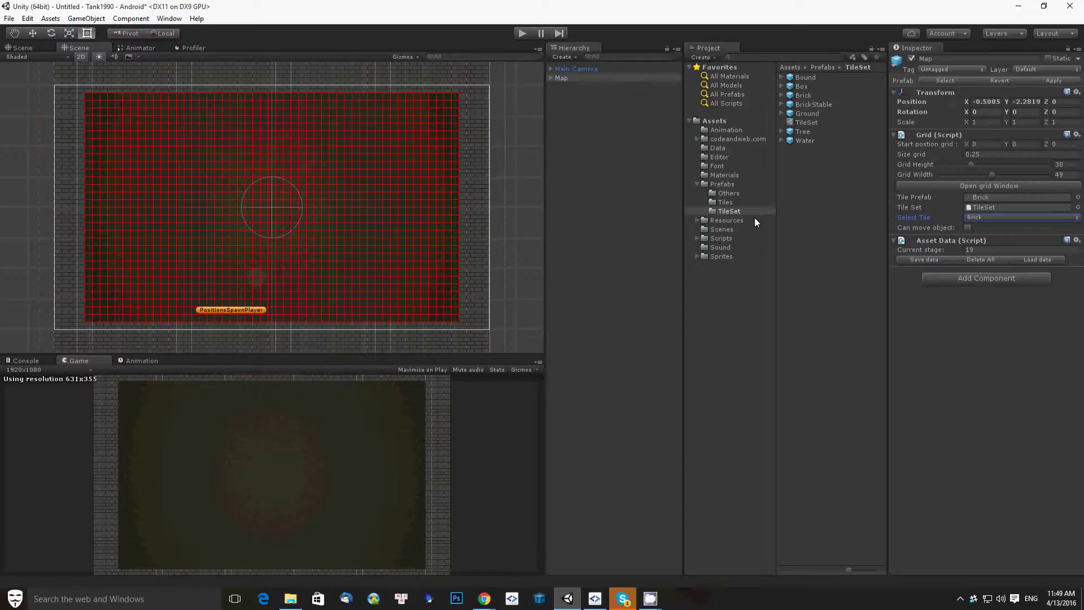
pyautogui.click(986, 225)
pyautogui.click(985, 251)
pyautogui.moveTo(121, 137); pyautogui.dragTo(189, 172)
pyautogui.moveTo(242, 134); pyautogui.dragTo(281, 166)
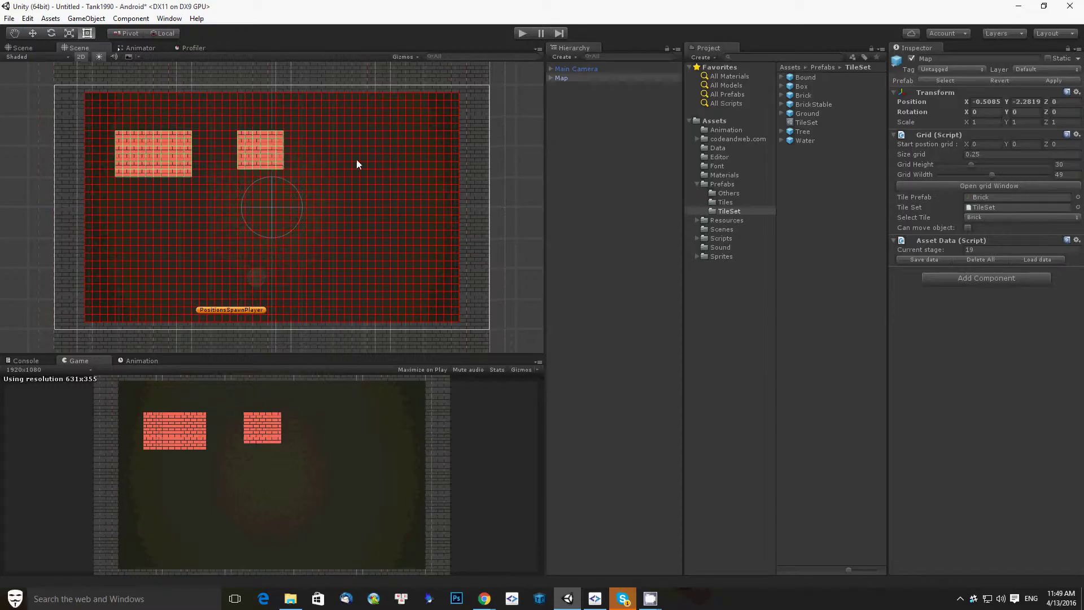
pyautogui.moveTo(333, 141); pyautogui.dragTo(381, 167)
pyautogui.moveTo(157, 218); pyautogui.dragTo(235, 221)
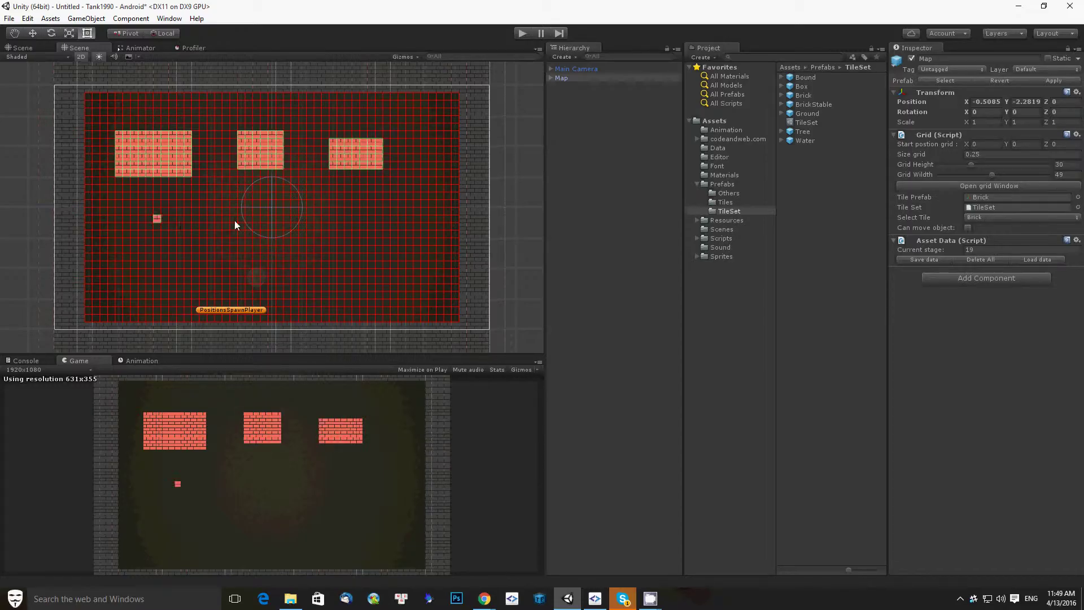
pyautogui.click(317, 218)
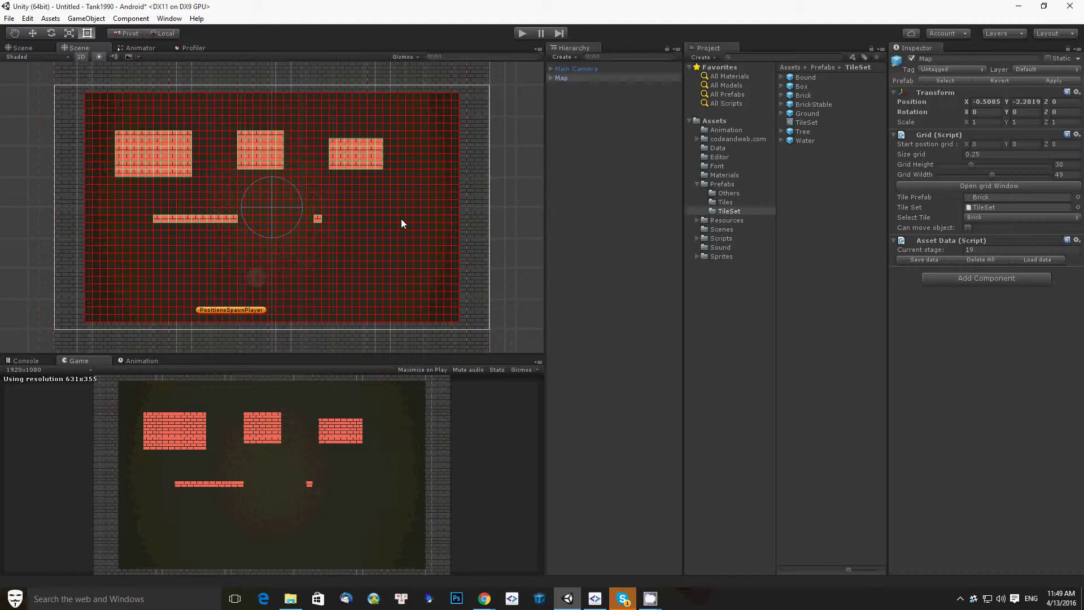
pyautogui.moveTo(401, 219); pyautogui.dragTo(405, 219)
pyautogui.moveTo(335, 133)
pyautogui.mouseDown()
pyautogui.moveTo(394, 182)
pyautogui.moveTo(331, 172)
pyautogui.moveTo(388, 179)
pyautogui.mouseUp()
# Fill the top-right block, add two lower brick strips and a central brick column
pyautogui.click(334, 181)
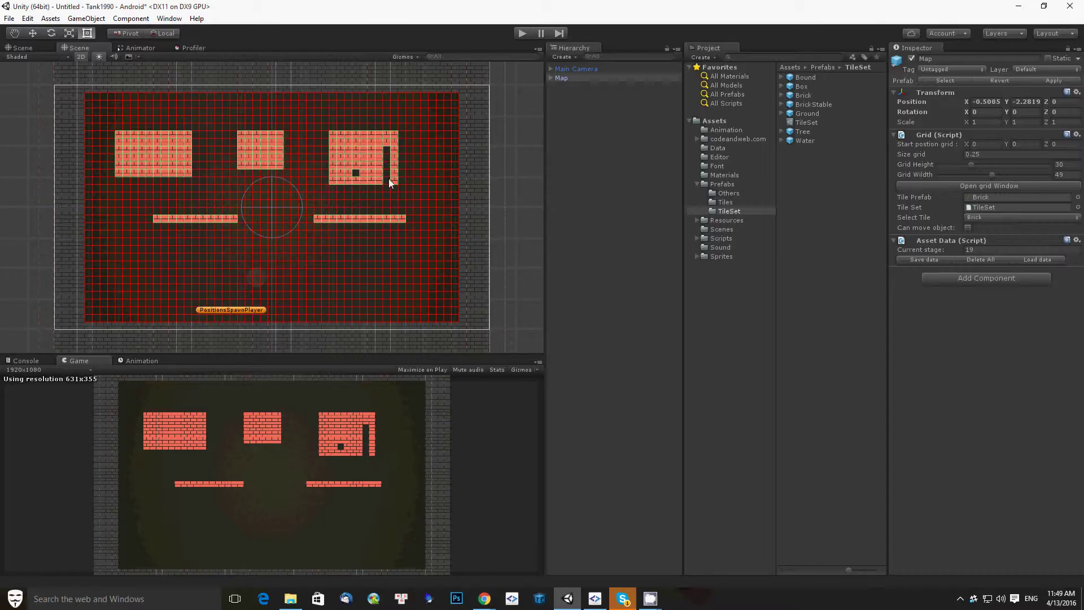
pyautogui.click(355, 172)
pyautogui.click(226, 263)
pyautogui.moveTo(225, 262); pyautogui.dragTo(320, 263)
pyautogui.click(224, 272)
pyautogui.moveTo(224, 272); pyautogui.dragTo(308, 273)
pyautogui.click(318, 273)
pyautogui.moveTo(286, 202); pyautogui.dragTo(287, 243)
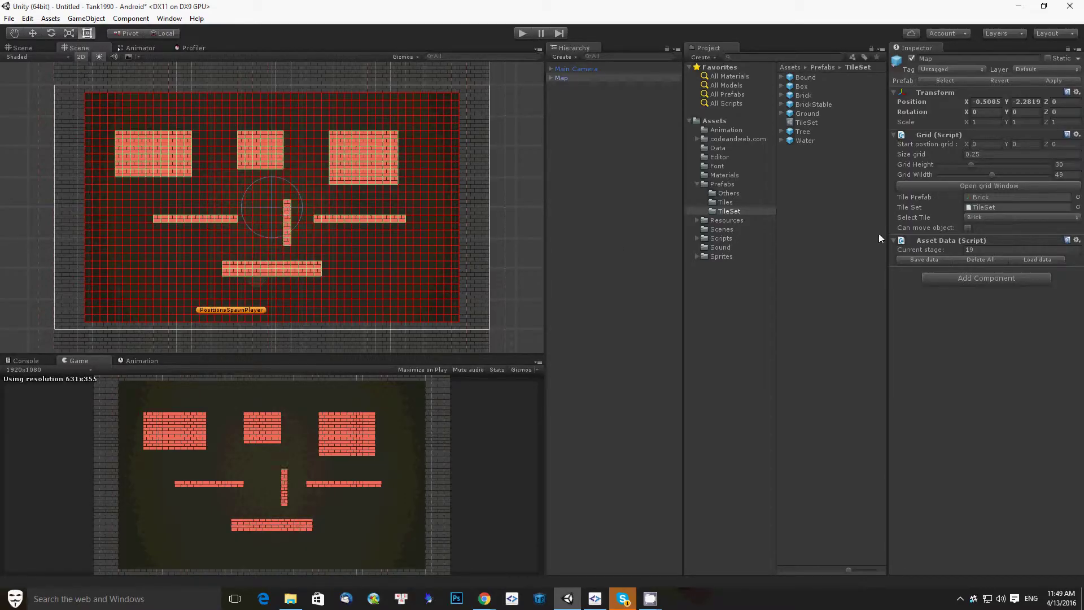
# Switch the paint tile to Tree and paint a tree patch on the left
pyautogui.click(966, 218)
pyautogui.click(992, 291)
pyautogui.moveTo(96, 242)
pyautogui.mouseDown()
pyautogui.moveTo(125, 267)
pyautogui.moveTo(183, 242)
pyautogui.mouseUp()
# Paint tree tiles beside the centre and BrickStable steel strips above the outer top blocks
pyautogui.moveTo(195, 186)
pyautogui.mouseDown()
pyautogui.moveTo(196, 205)
pyautogui.moveTo(236, 205)
pyautogui.mouseUp()
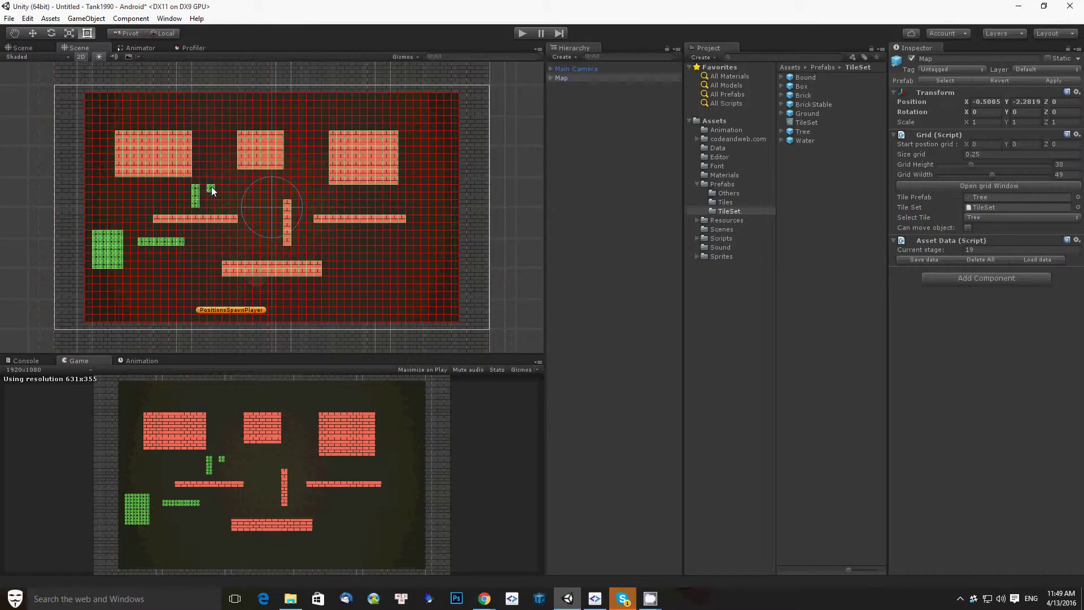
pyautogui.moveTo(299, 195); pyautogui.dragTo(334, 195)
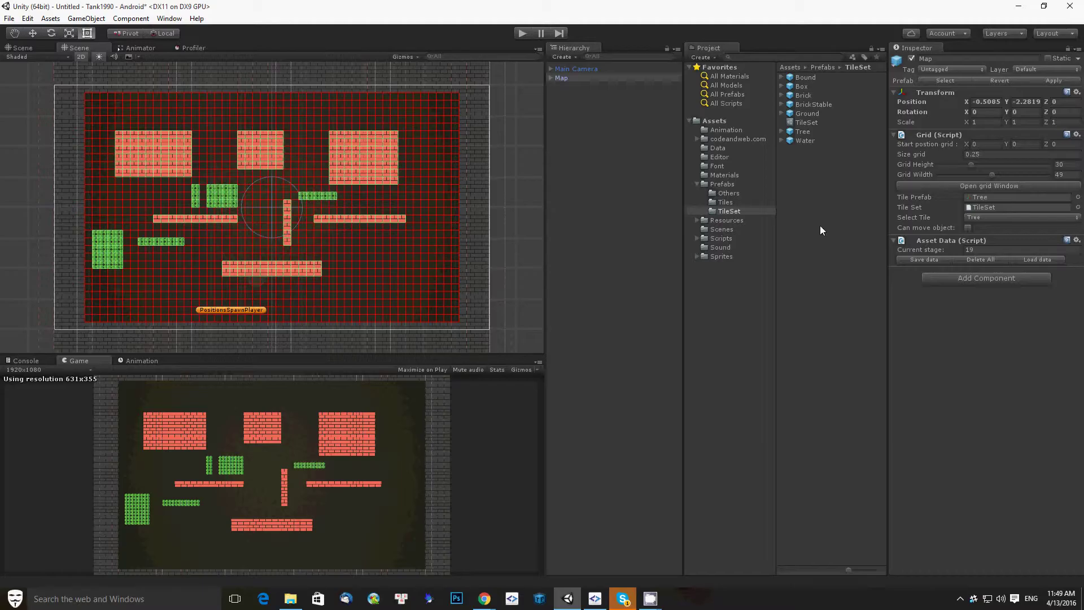
pyautogui.click(974, 216)
pyautogui.click(999, 266)
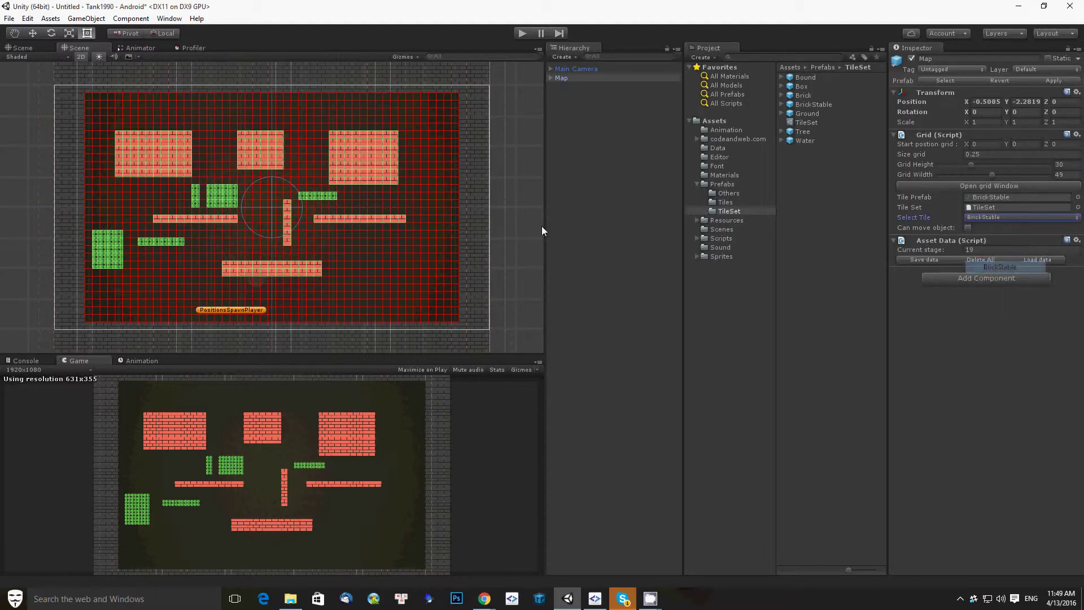
pyautogui.moveTo(125, 120); pyautogui.dragTo(403, 119)
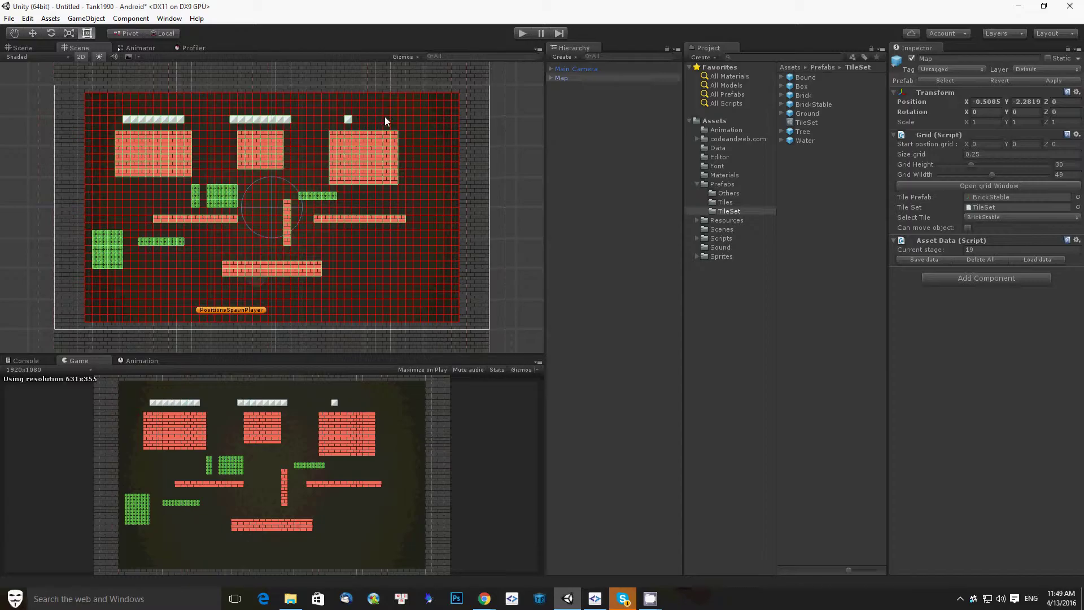
pyautogui.keyDown('shift'); pyautogui.moveTo(245, 120); pyautogui.dragTo(290, 116); pyautogui.keyUp('shift')
pyautogui.keyDown('shift'); pyautogui.click(242, 120); pyautogui.keyUp('shift')
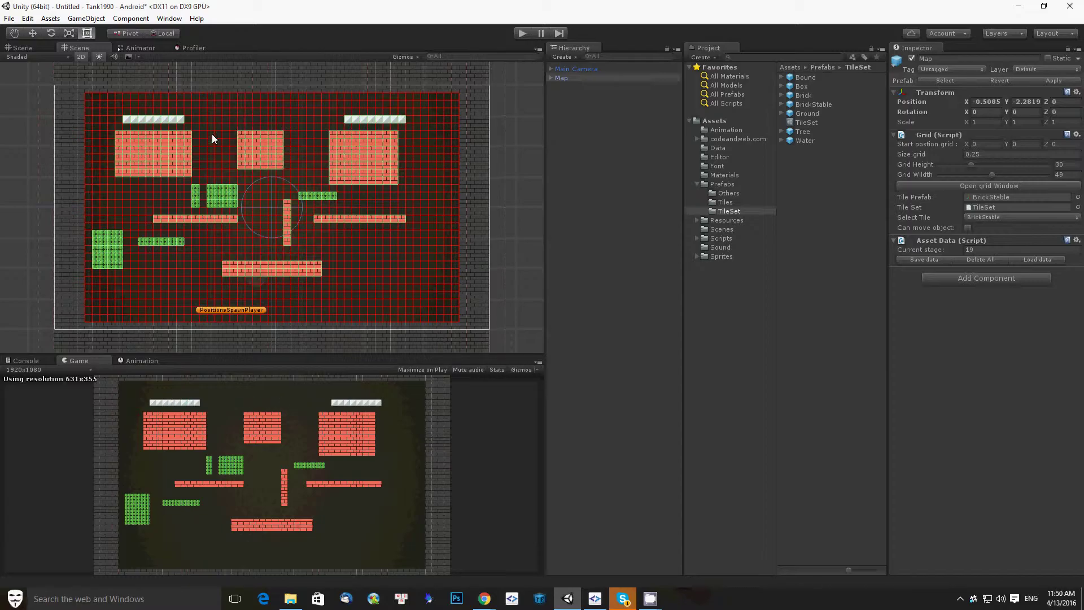
# Add vertical steel strips beside the left block and at the right, plus a lower-right bar
pyautogui.moveTo(210, 135); pyautogui.dragTo(211, 158)
pyautogui.moveTo(429, 149); pyautogui.dragTo(429, 204)
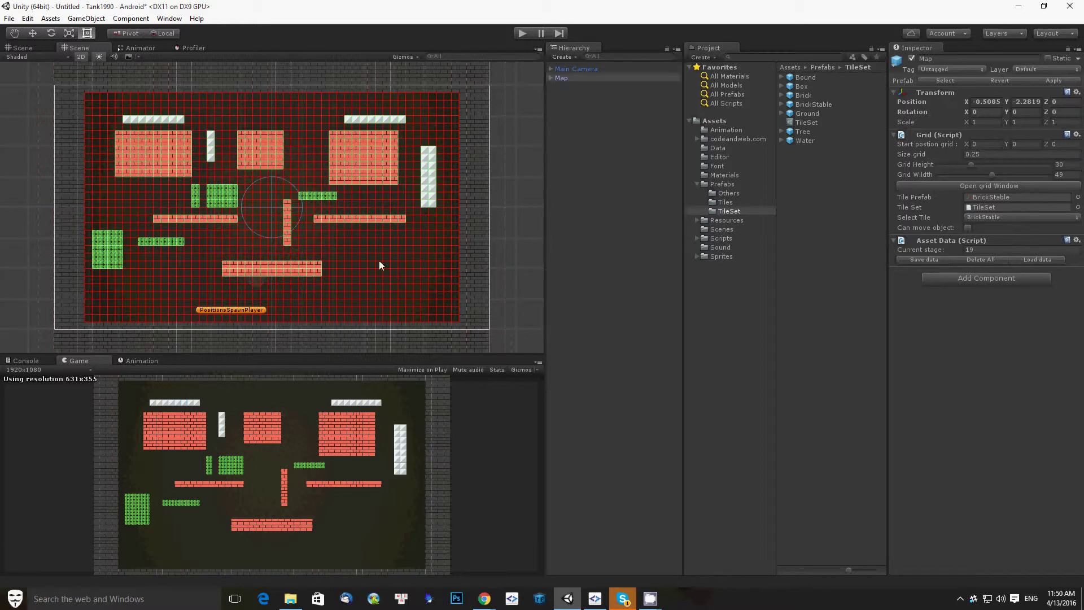
pyautogui.moveTo(378, 249); pyautogui.dragTo(410, 249)
pyautogui.click(995, 218)
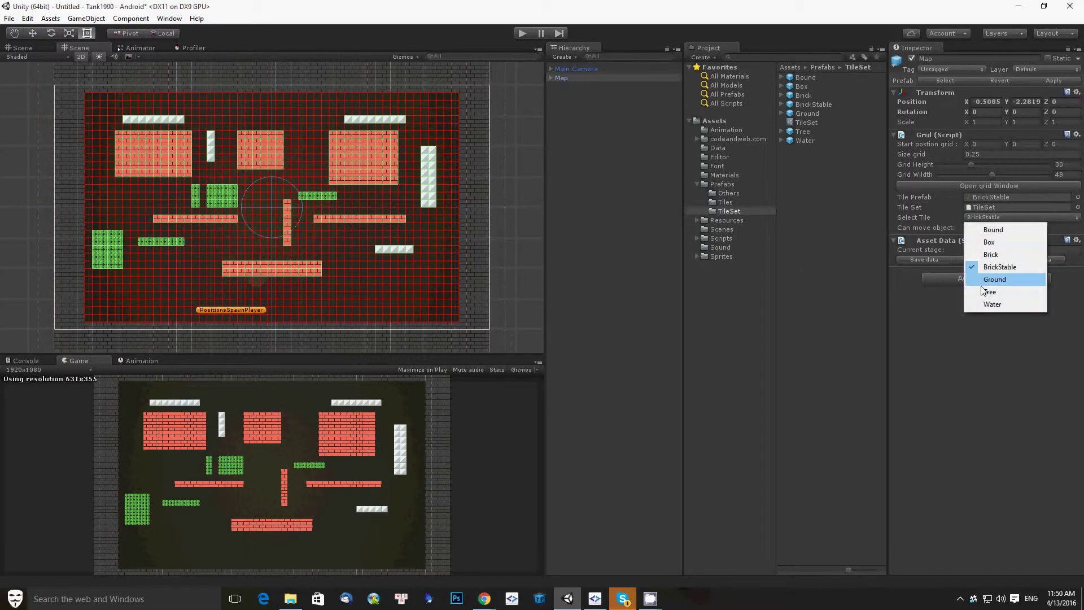
pyautogui.click(992, 304)
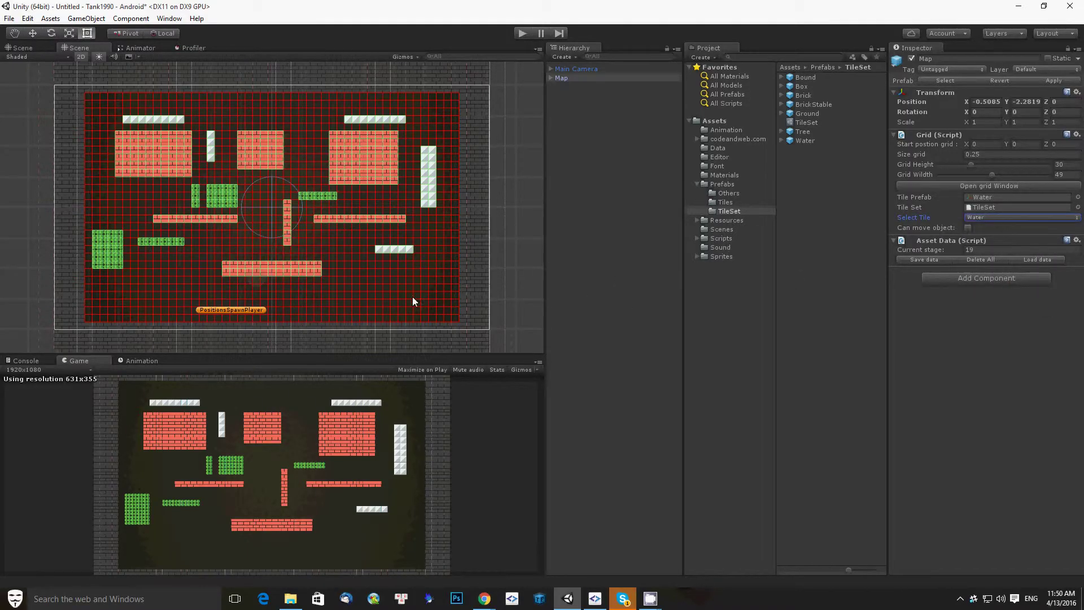
pyautogui.click(371, 287)
pyautogui.moveTo(374, 287)
pyautogui.mouseDown()
pyautogui.moveTo(426, 288)
pyautogui.moveTo(385, 303)
pyautogui.mouseUp()
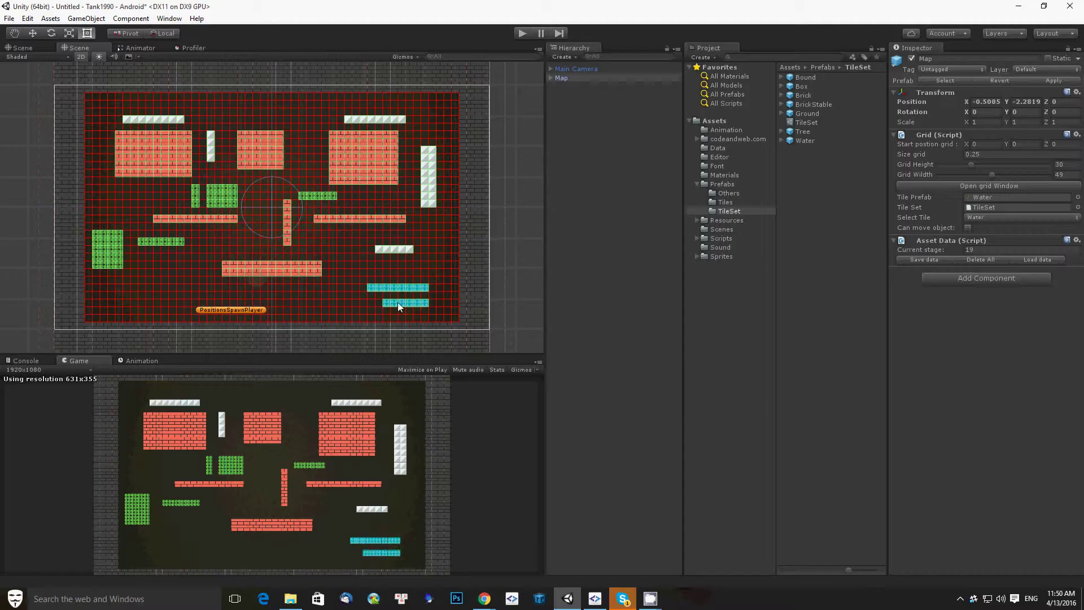
pyautogui.click(126, 294)
pyautogui.moveTo(164, 293); pyautogui.dragTo(167, 289)
pyautogui.scroll(2, 410, 295)
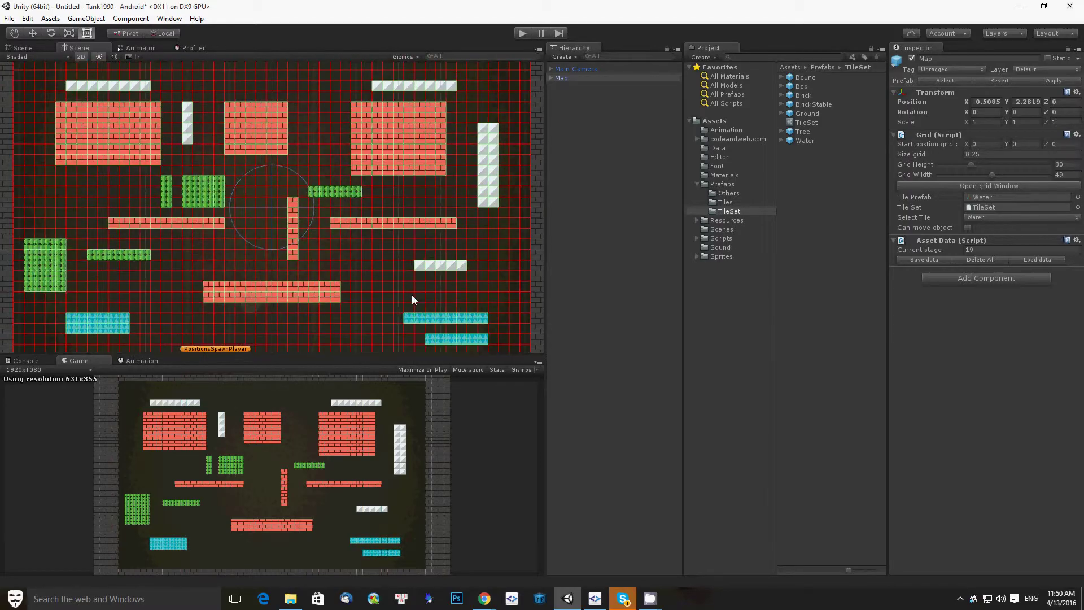
pyautogui.scroll(5, 293, 237)
pyautogui.scroll(1, 293, 236)
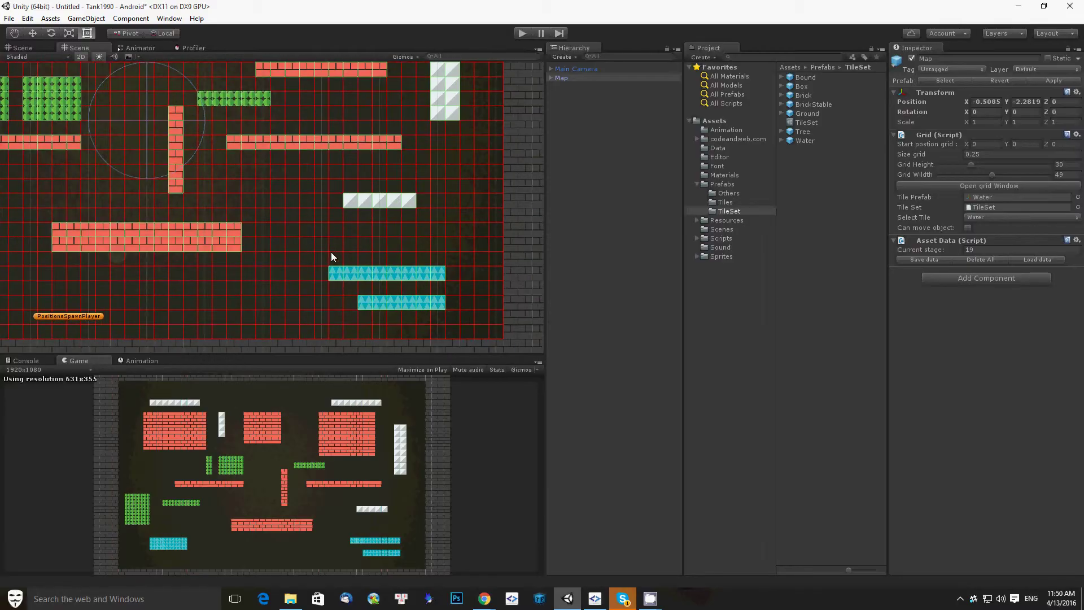
pyautogui.moveTo(330, 252); pyautogui.dragTo(367, 263)
pyautogui.click(974, 218)
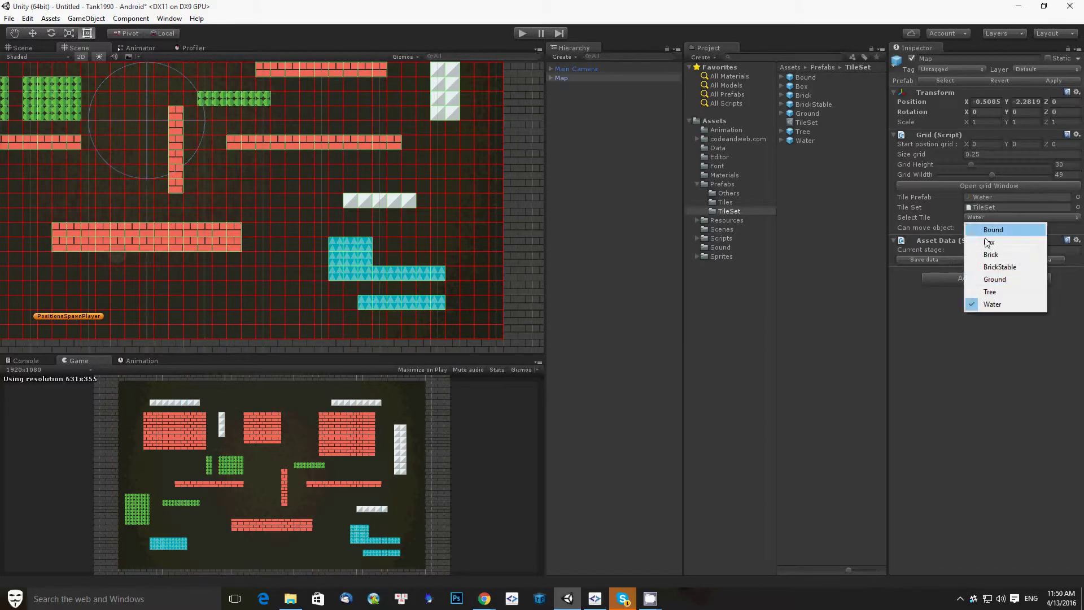
pyautogui.click(1003, 247)
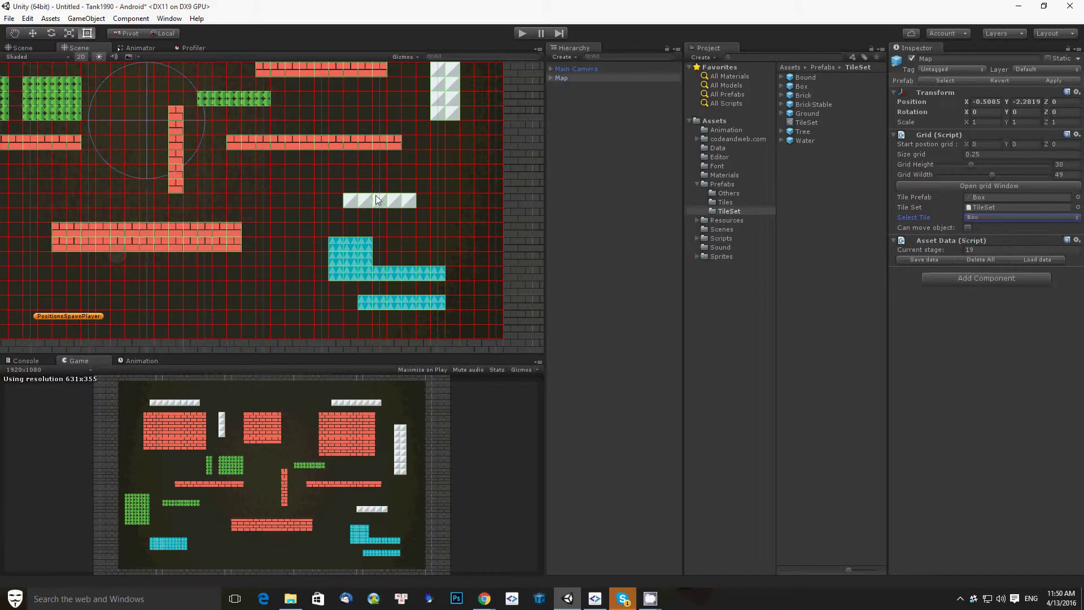
pyautogui.moveTo(263, 171); pyautogui.dragTo(306, 171)
pyautogui.click(278, 200)
pyautogui.moveTo(275, 230); pyautogui.dragTo(306, 200)
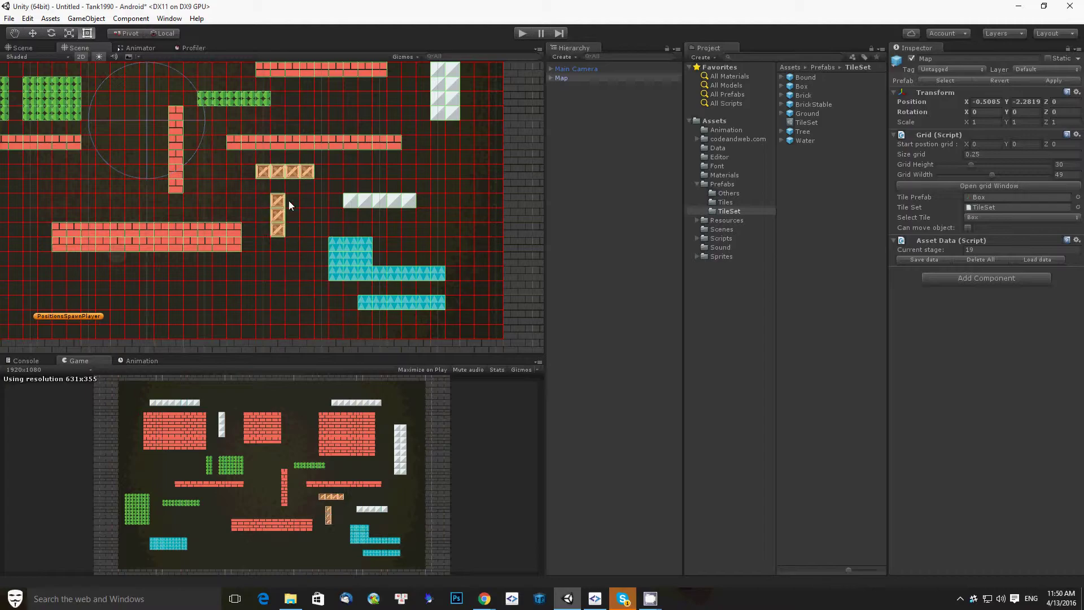
pyautogui.scroll(-5, 224, 168)
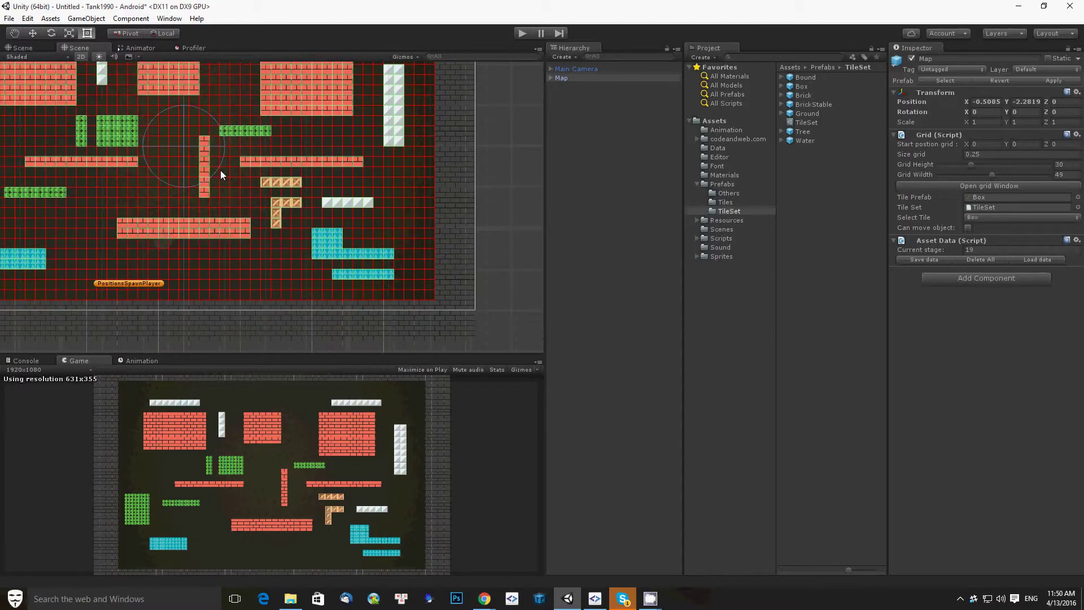
pyautogui.moveTo(125, 211); pyautogui.dragTo(155, 211)
pyautogui.scroll(-2, 174, 168)
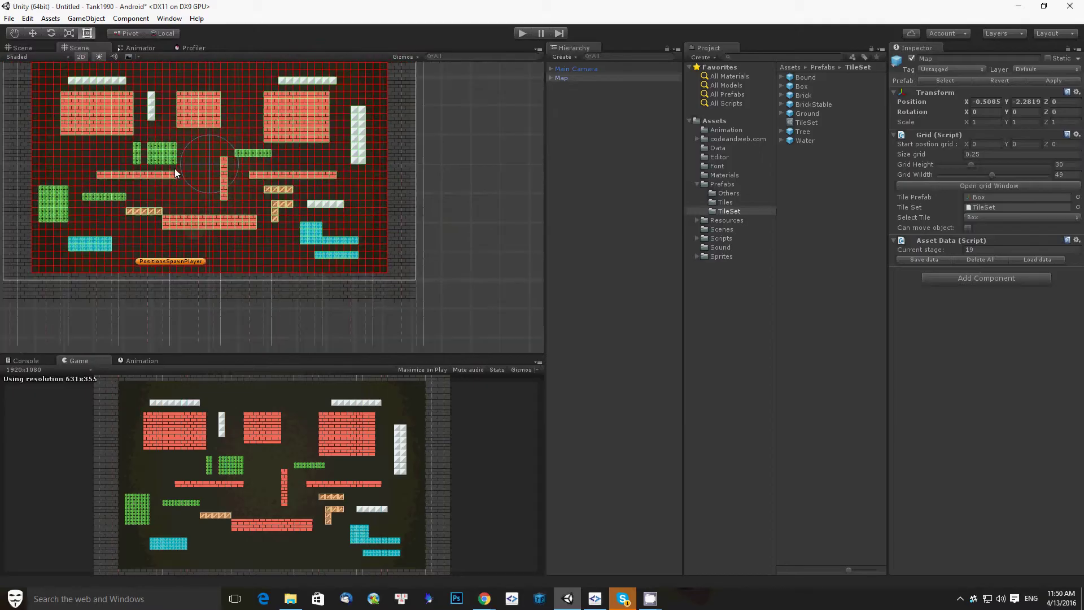
pyautogui.click(575, 72)
pyautogui.click(568, 77)
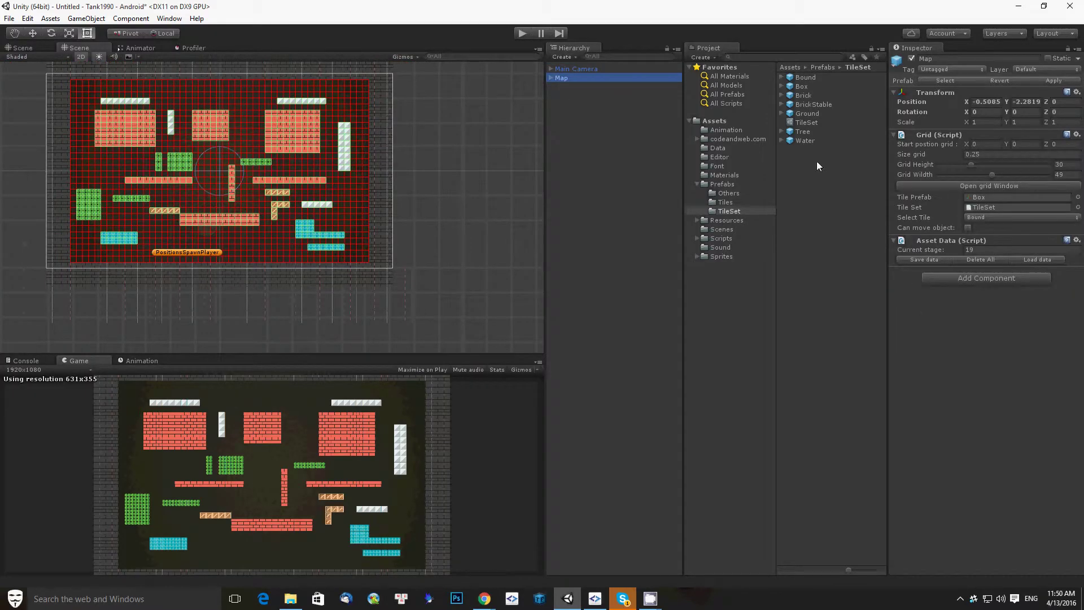
pyautogui.click(995, 214)
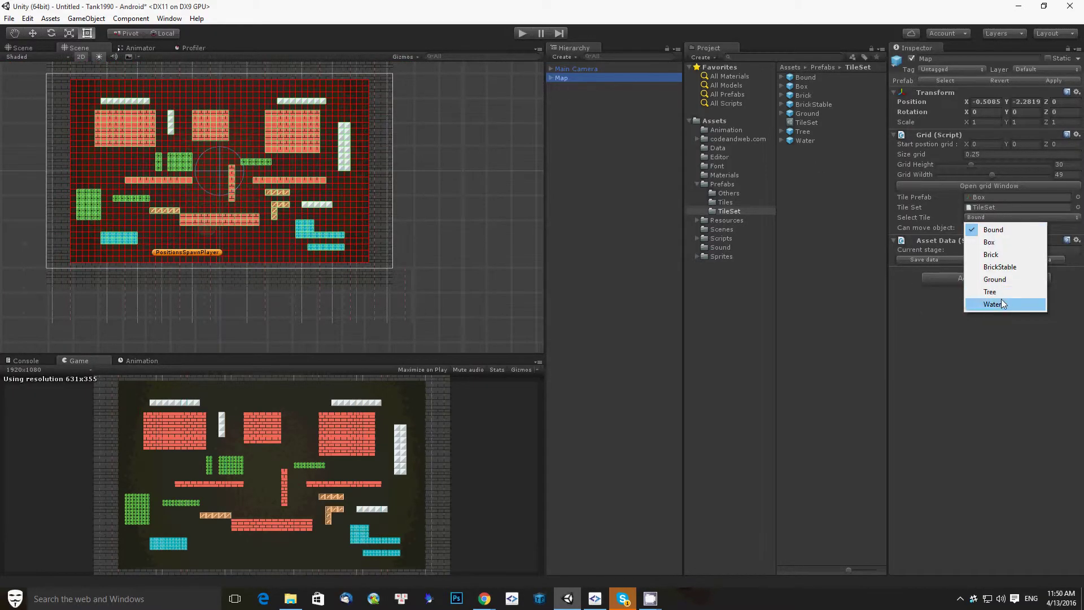
pyautogui.click(947, 346)
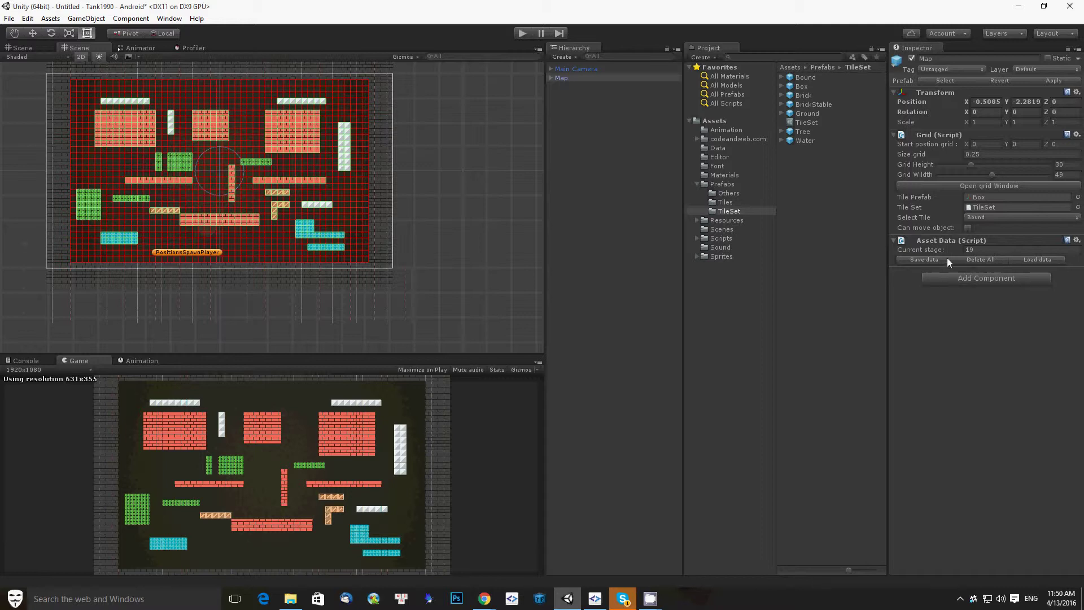
# Set Current stage to 21, save it as dataMapLevel21.json, and check the Console log
pyautogui.click(979, 249)
pyautogui.write('21')
pyautogui.click(939, 261)
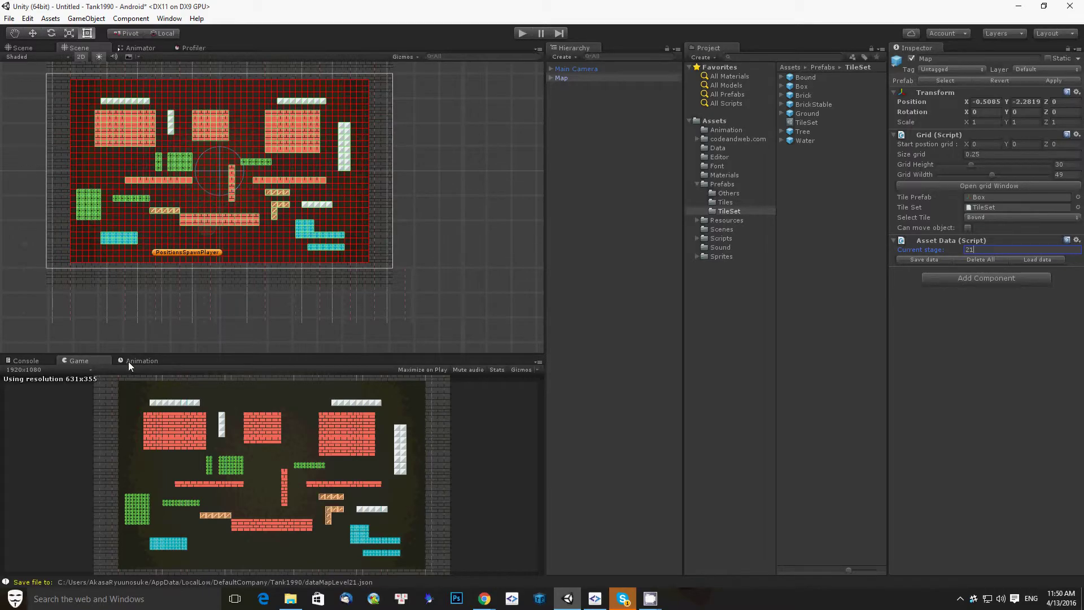
pyautogui.click(26, 360)
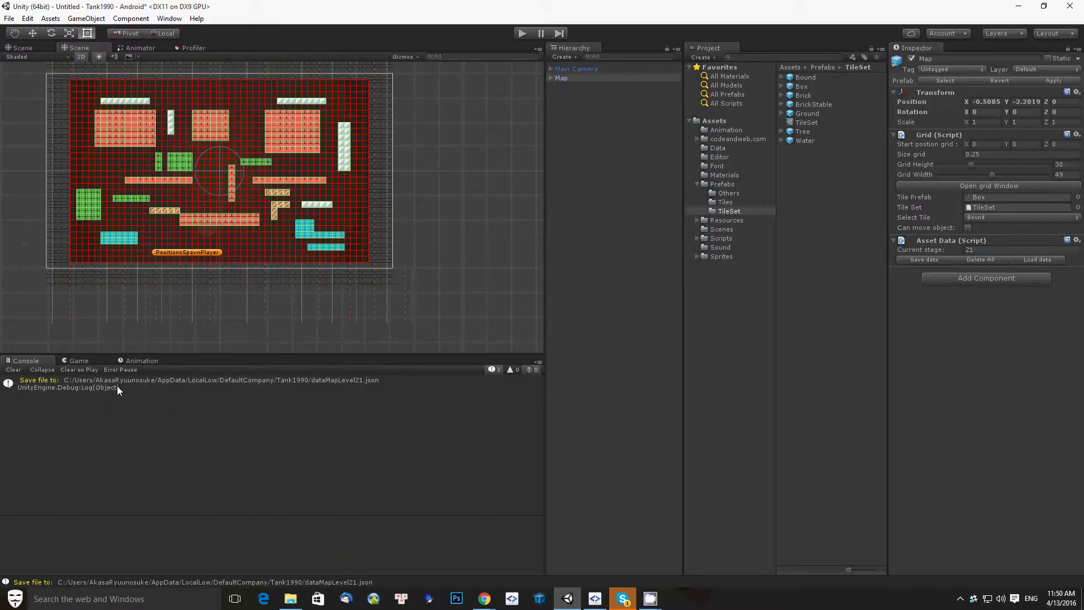
# Refresh the Assets/Data folder and inspect the new dataMapLevel21 file
pyautogui.click(719, 147)
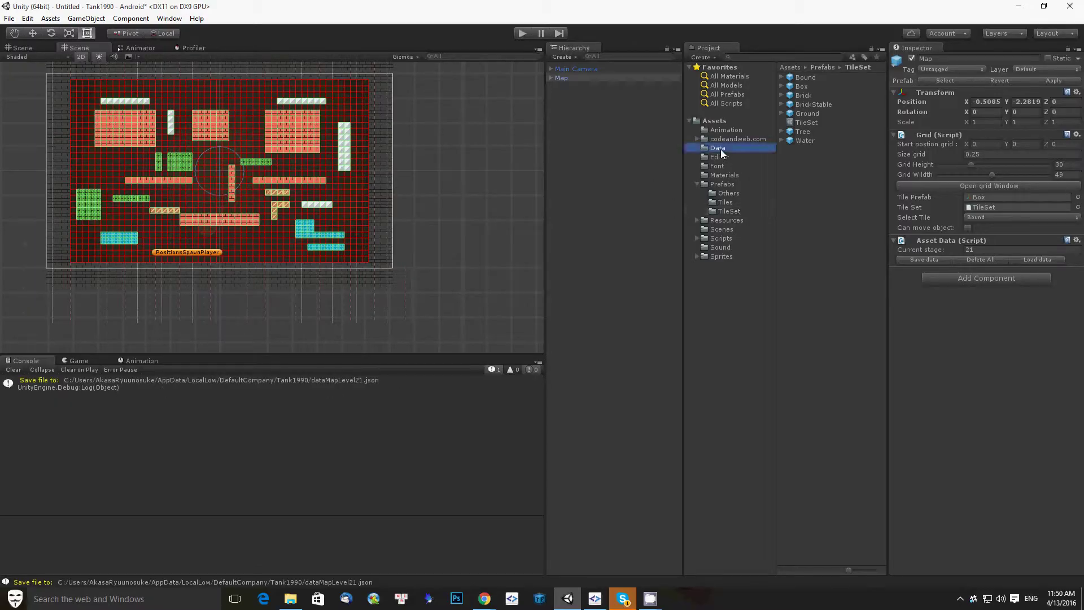
pyautogui.rightClick(810, 285)
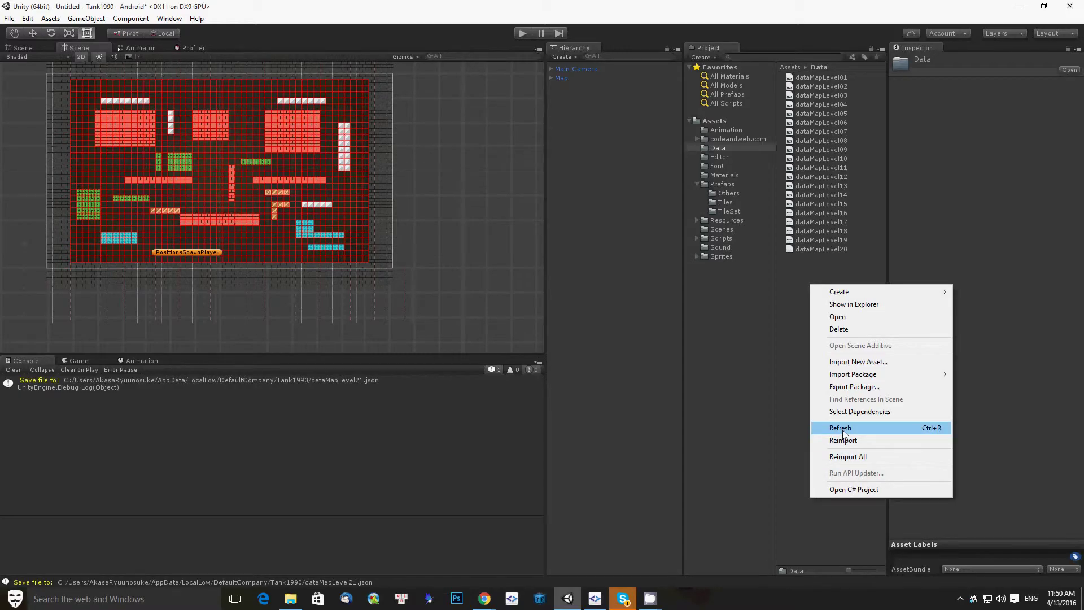
pyautogui.click(841, 428)
pyautogui.click(835, 258)
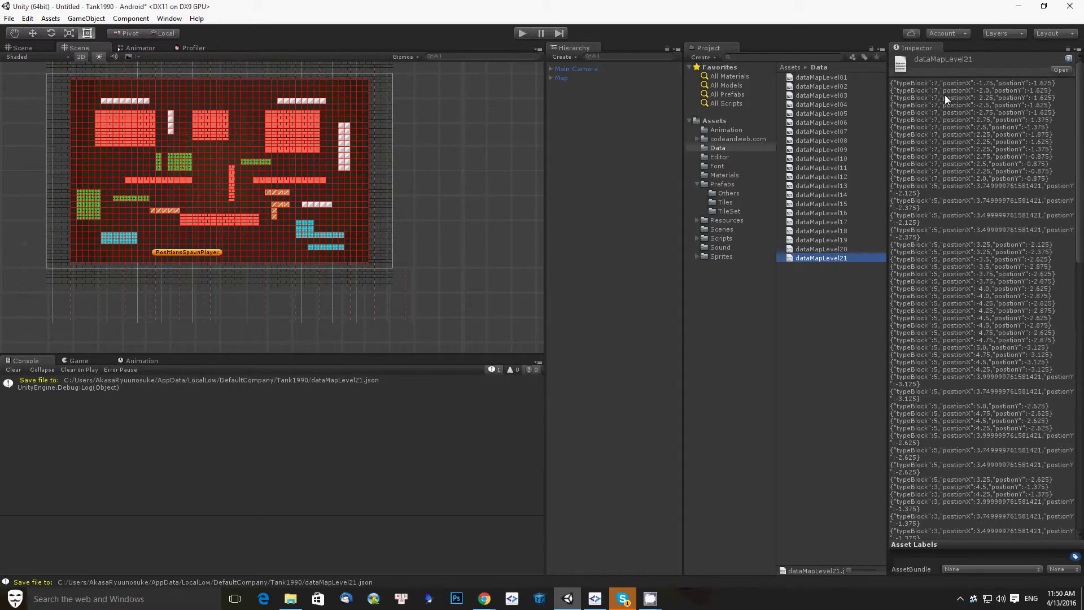
pyautogui.click(828, 324)
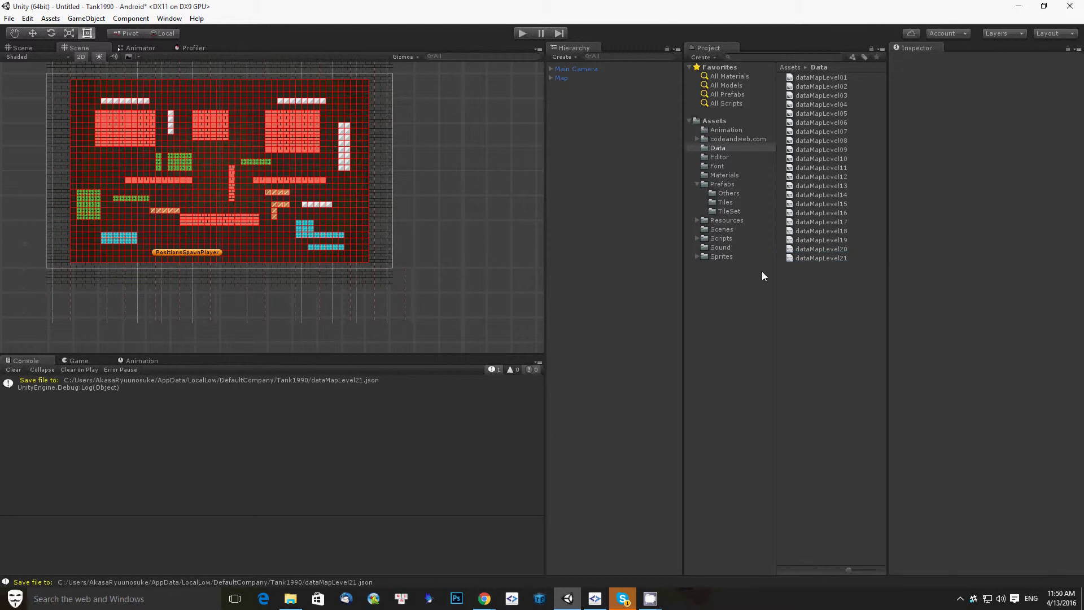
# Browse the asset folders to the Scenes folder listing Level01–Level20
pyautogui.click(725, 203)
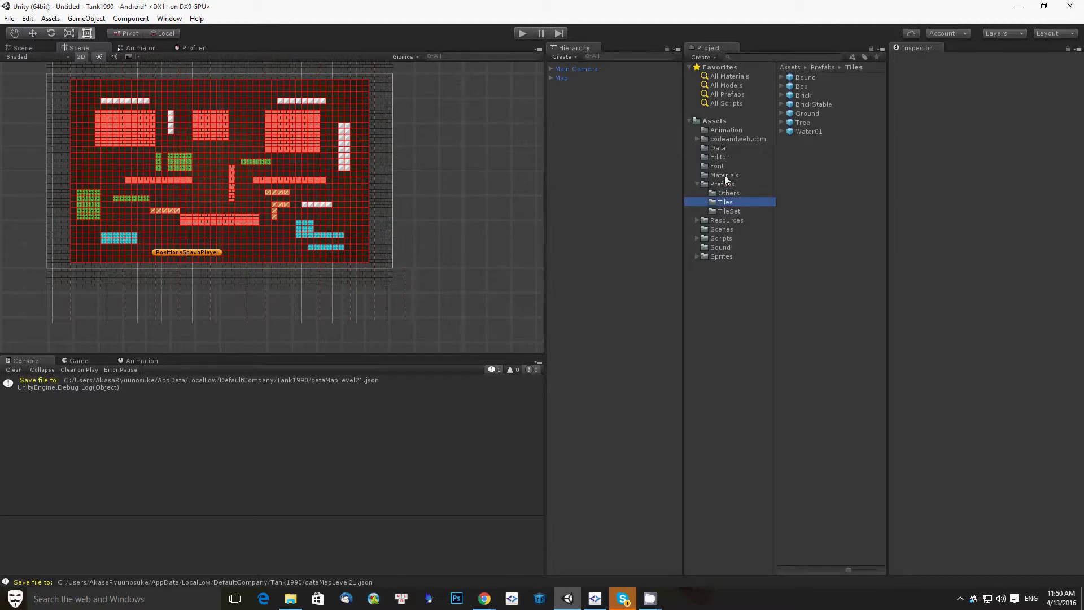
pyautogui.click(724, 175)
pyautogui.click(720, 248)
pyautogui.click(721, 229)
pyautogui.click(644, 236)
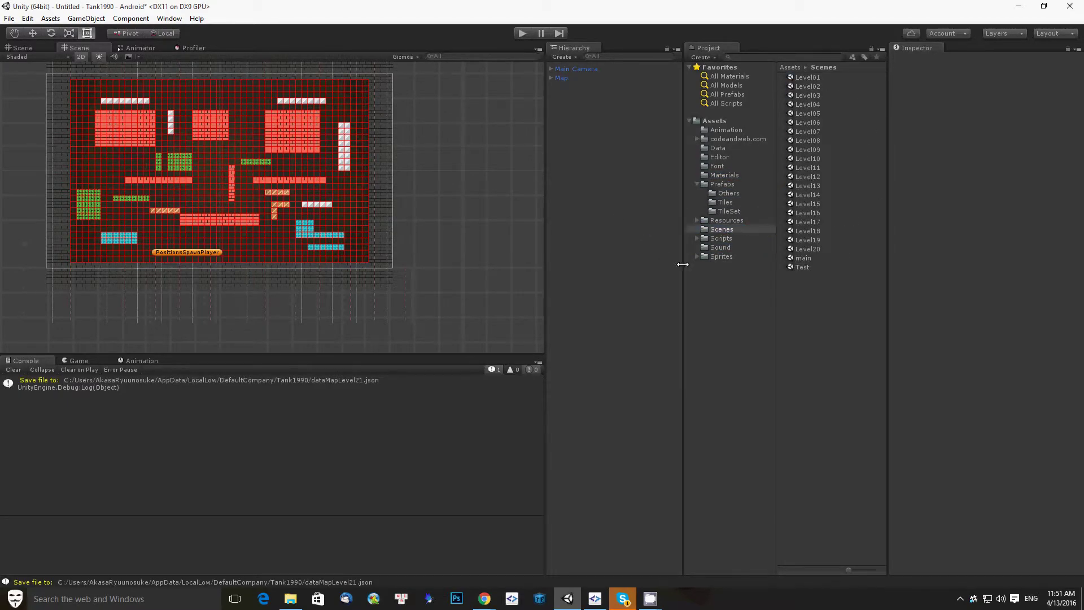
# Open the main scene without saving and expand UIGame > Map > Stage > Panel
pyautogui.doubleClick(806, 258)
pyautogui.click(576, 322)
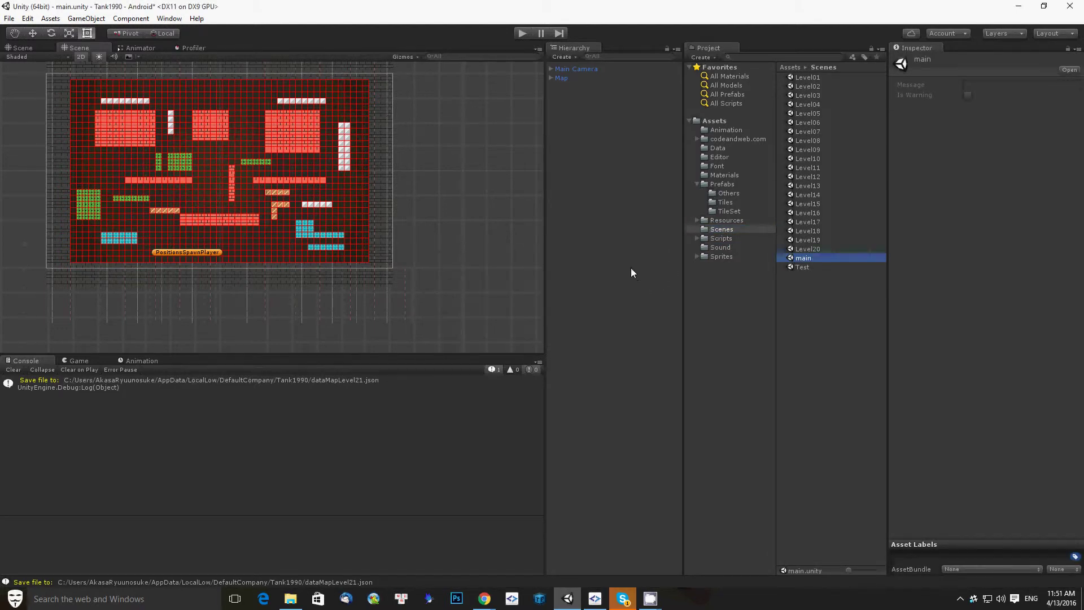
pyautogui.click(552, 105)
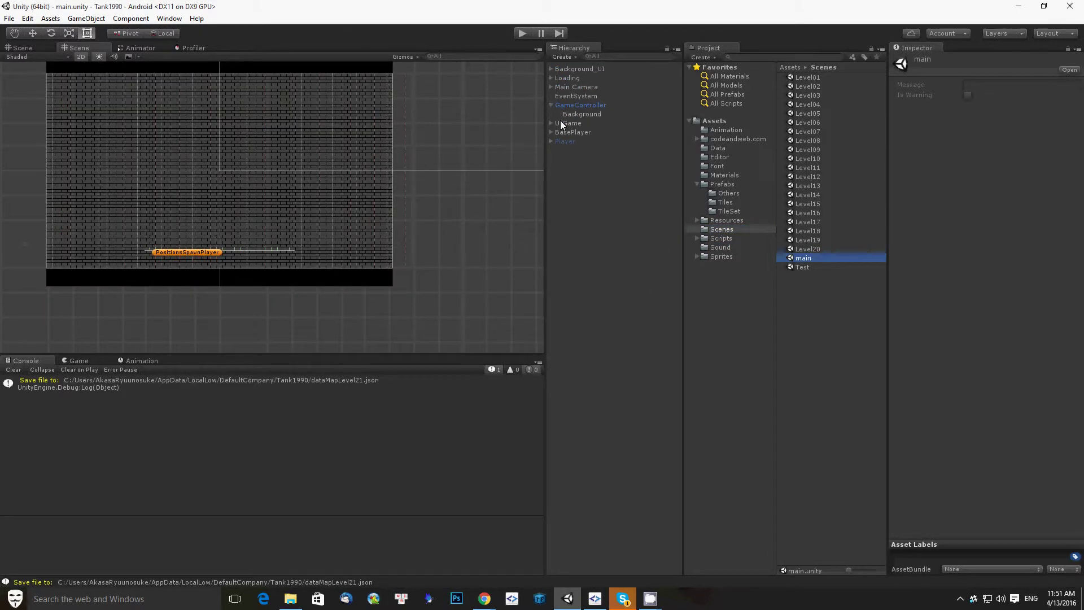
pyautogui.click(551, 106)
pyautogui.click(553, 114)
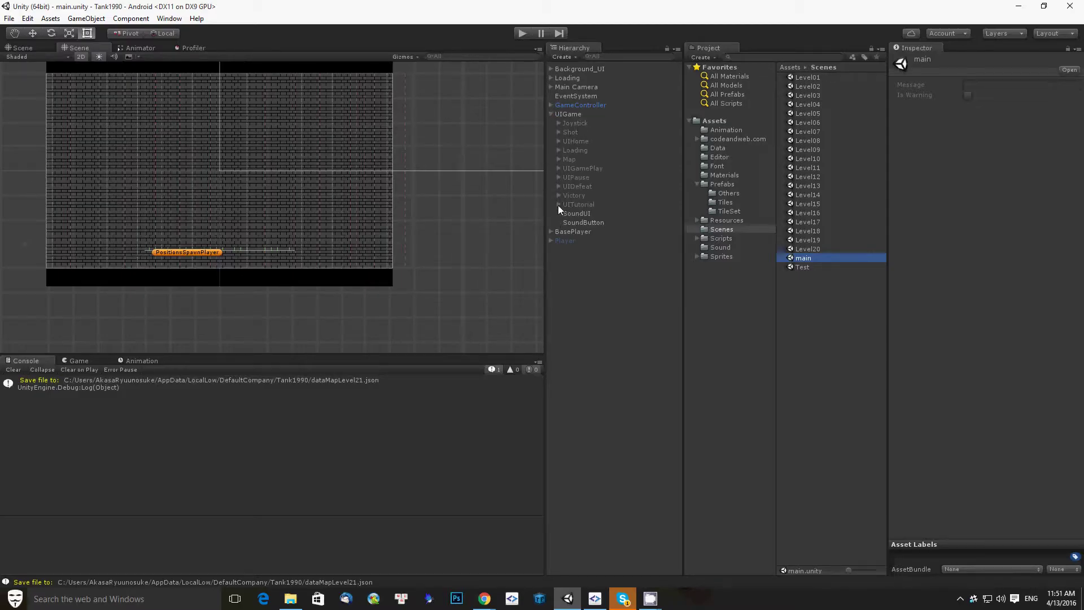
pyautogui.click(559, 160)
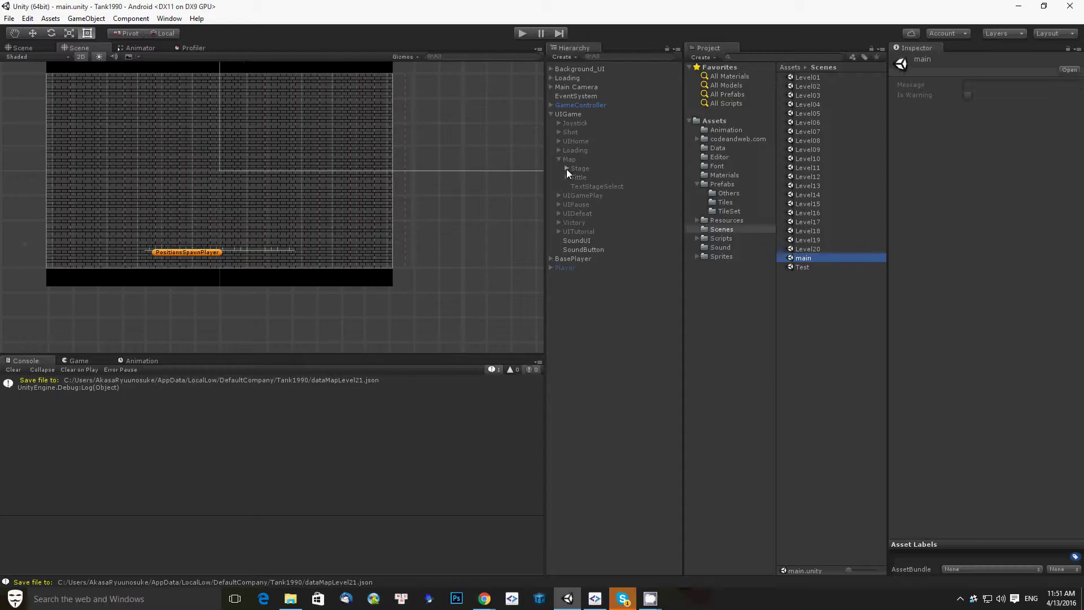
pyautogui.click(567, 168)
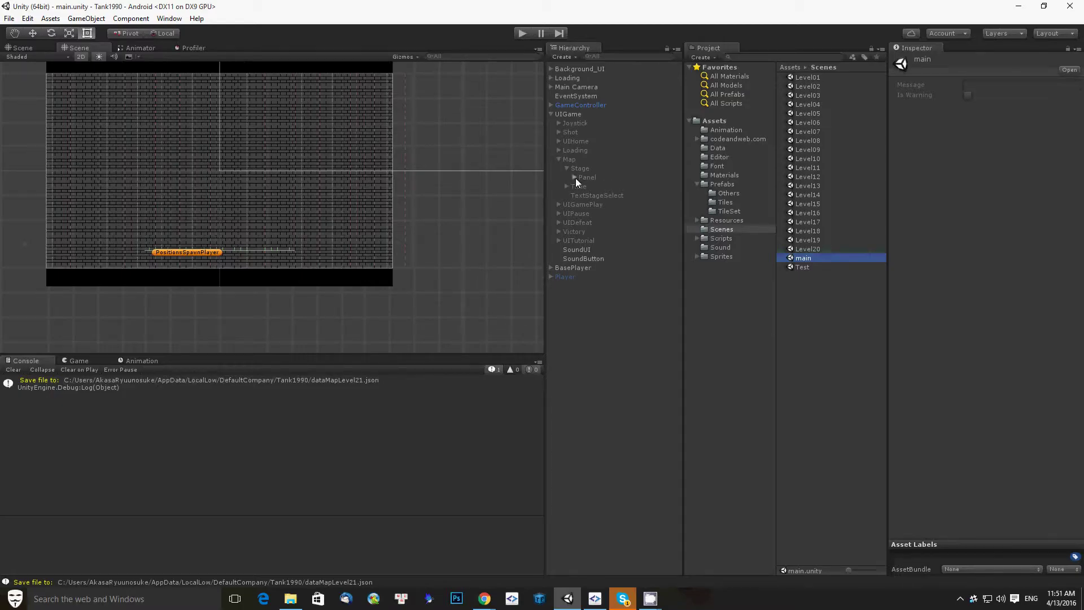
pyautogui.click(575, 178)
# Find and select stage button 21 among the Panel's stage buttons
pyautogui.scroll(-3, 586, 263)
pyautogui.scroll(3, 581, 222)
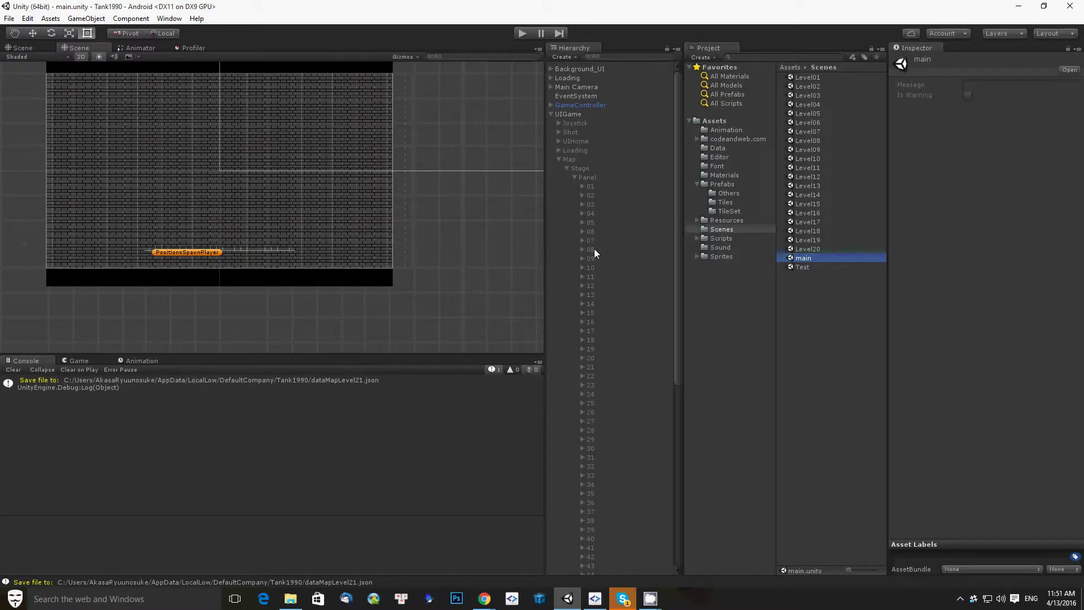
pyautogui.click(592, 367)
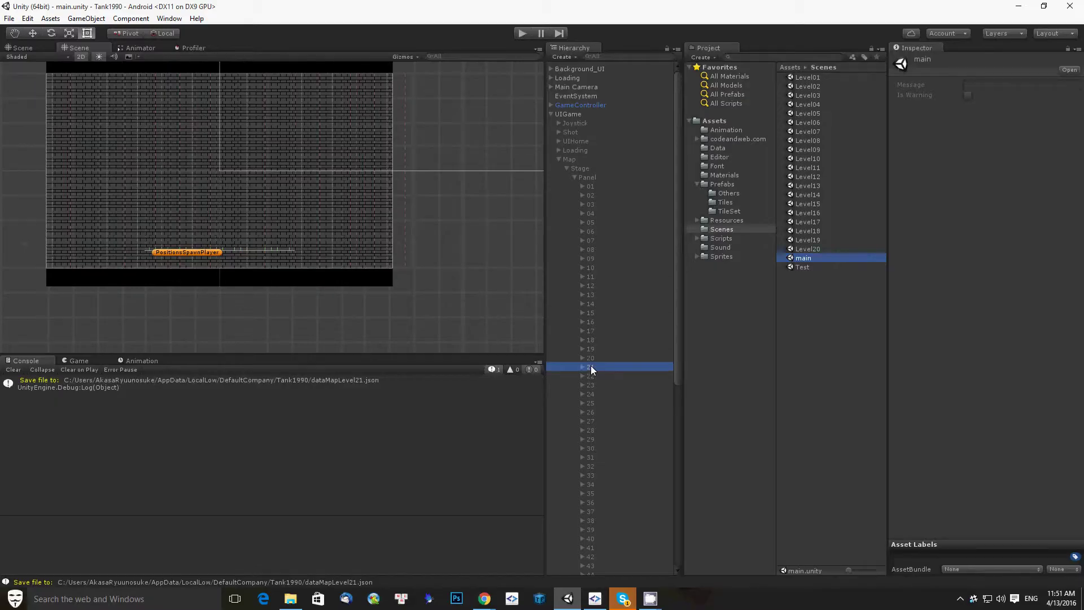
pyautogui.scroll(-5, 638, 347)
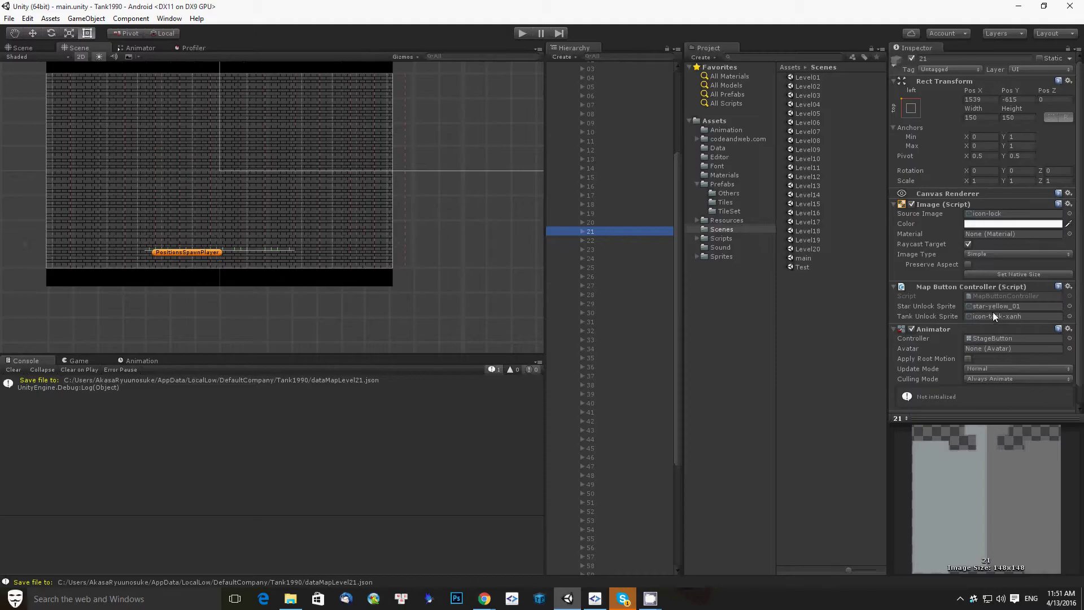
pyautogui.scroll(-2, 992, 311)
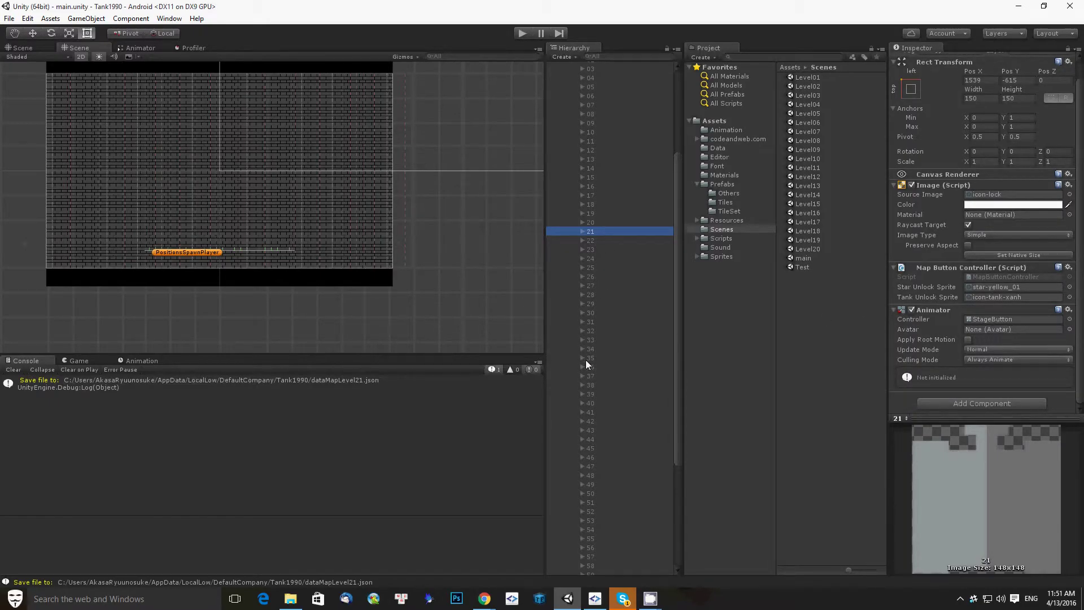
pyautogui.scroll(-5, 585, 415)
pyautogui.scroll(4, 582, 384)
pyautogui.scroll(6, 578, 350)
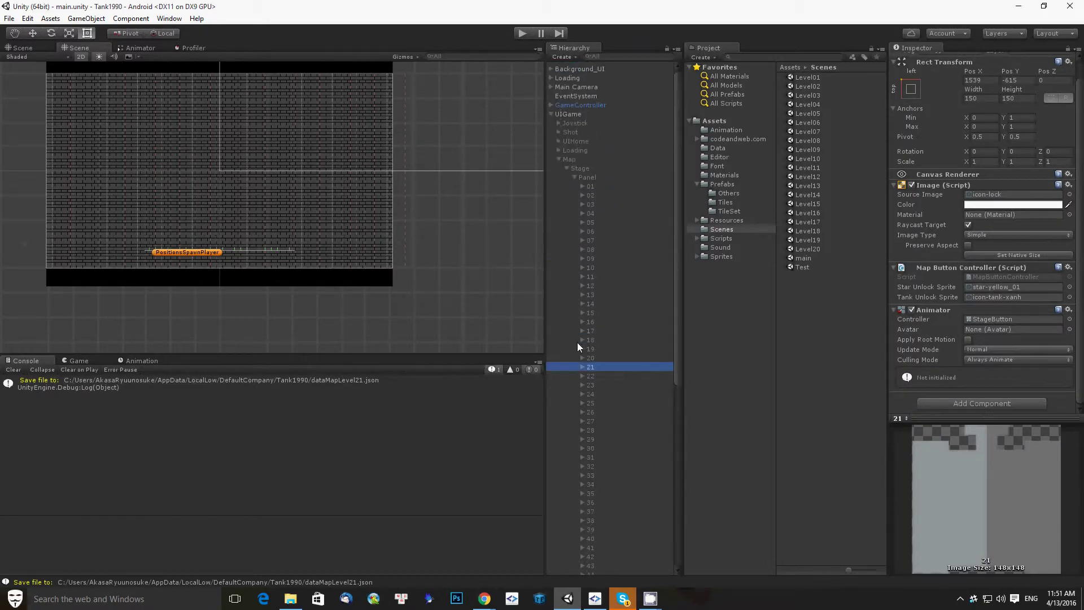
pyautogui.moveTo(588, 355); pyautogui.dragTo(593, 368)
# Enable Unlock All on the stage Panel and run the game in play mode
pyautogui.click(587, 177)
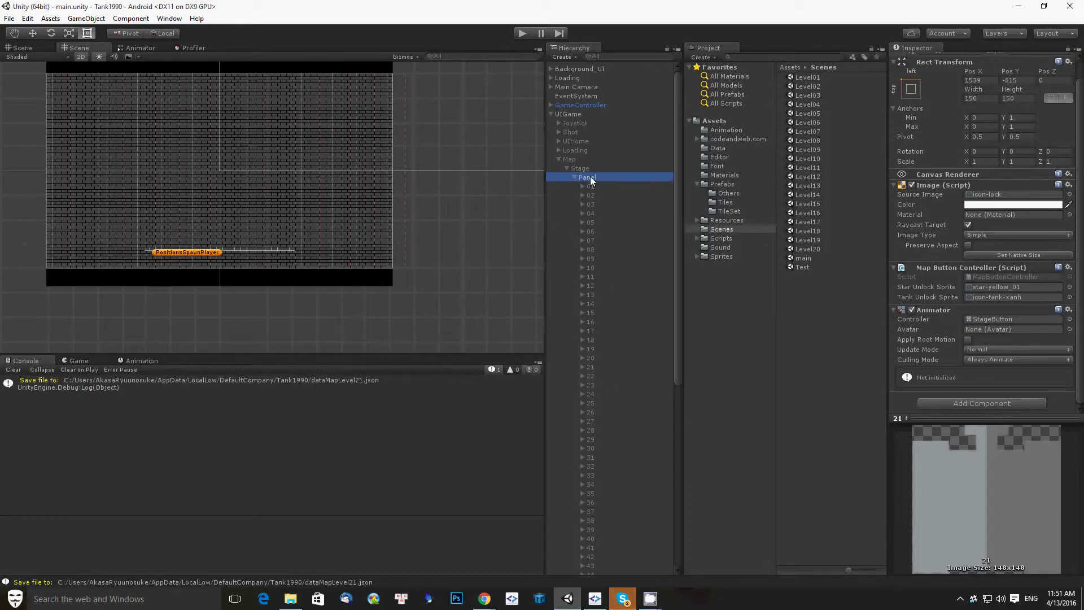
pyautogui.scroll(-1, 971, 304)
pyautogui.doubleClick(968, 362)
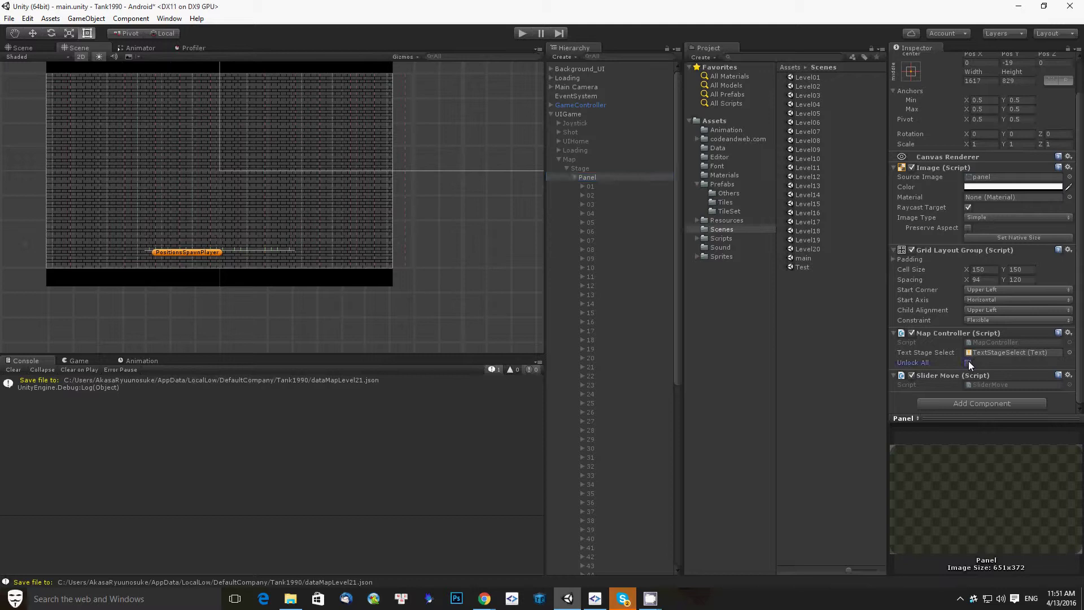
pyautogui.click(522, 33)
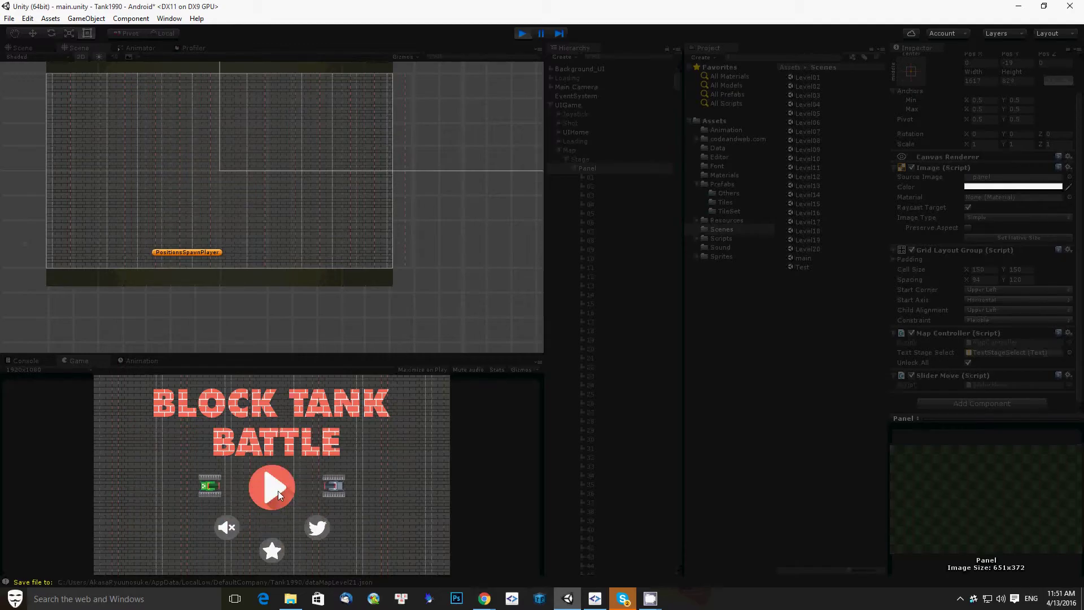
# Add a Standalone Input Module component to the EventSystem object
pyautogui.click(559, 150)
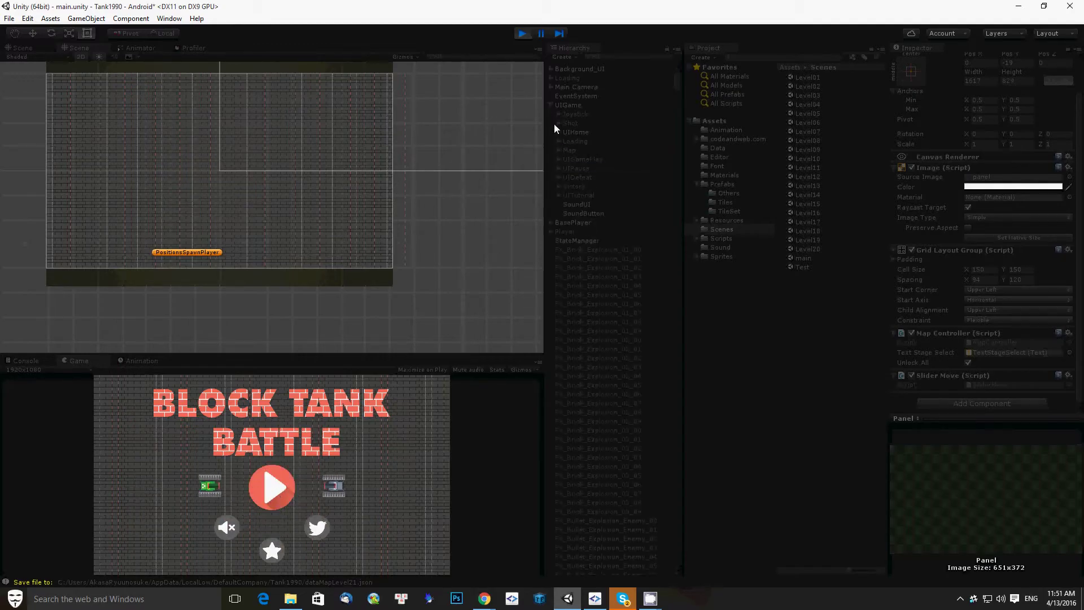
pyautogui.click(570, 96)
pyautogui.click(954, 215)
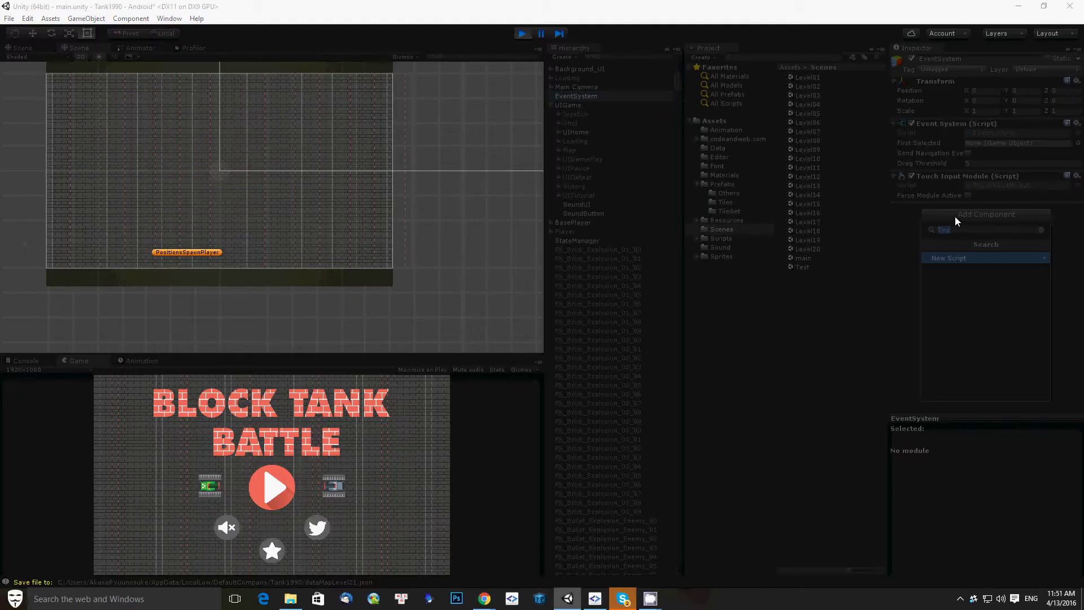
pyautogui.write('standalone')
pyautogui.press('Return')
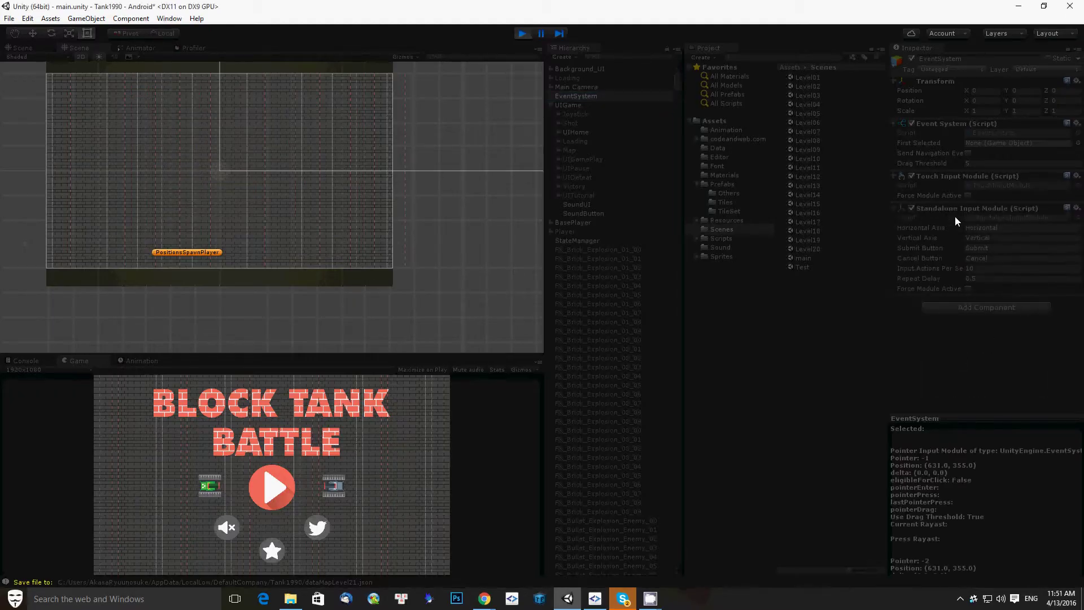
# Test-play stage 21 from the stage select, then stop play mode
pyautogui.click(271, 486)
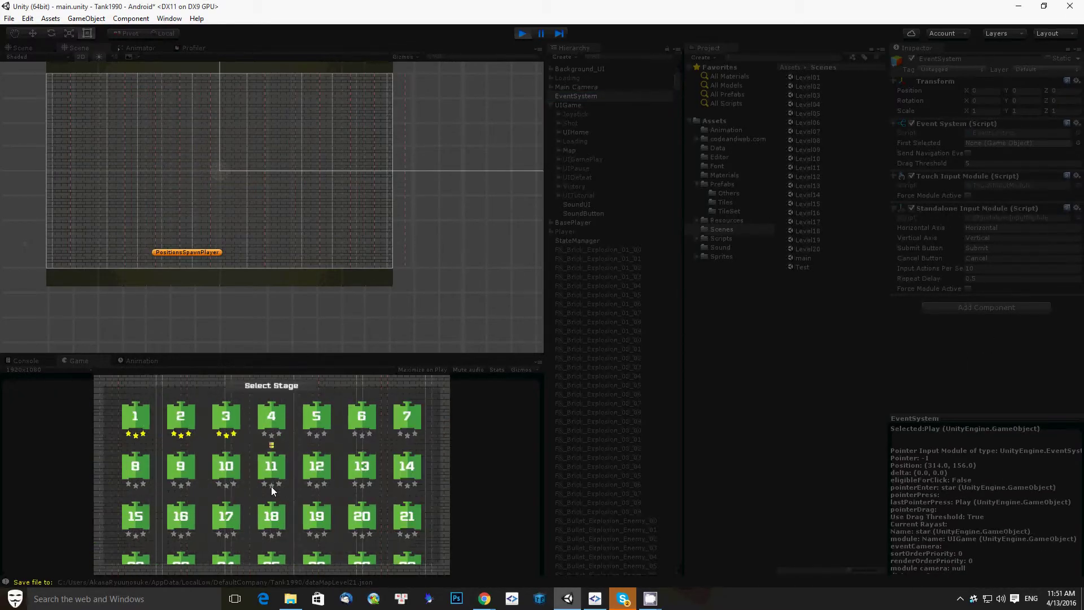
pyautogui.click(415, 520)
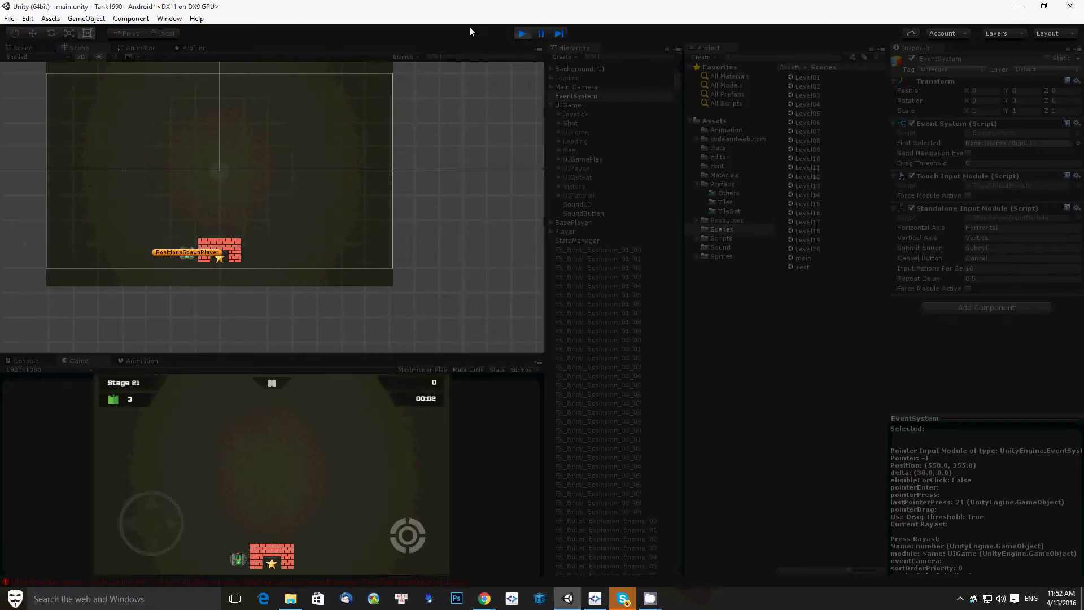
pyautogui.click(524, 33)
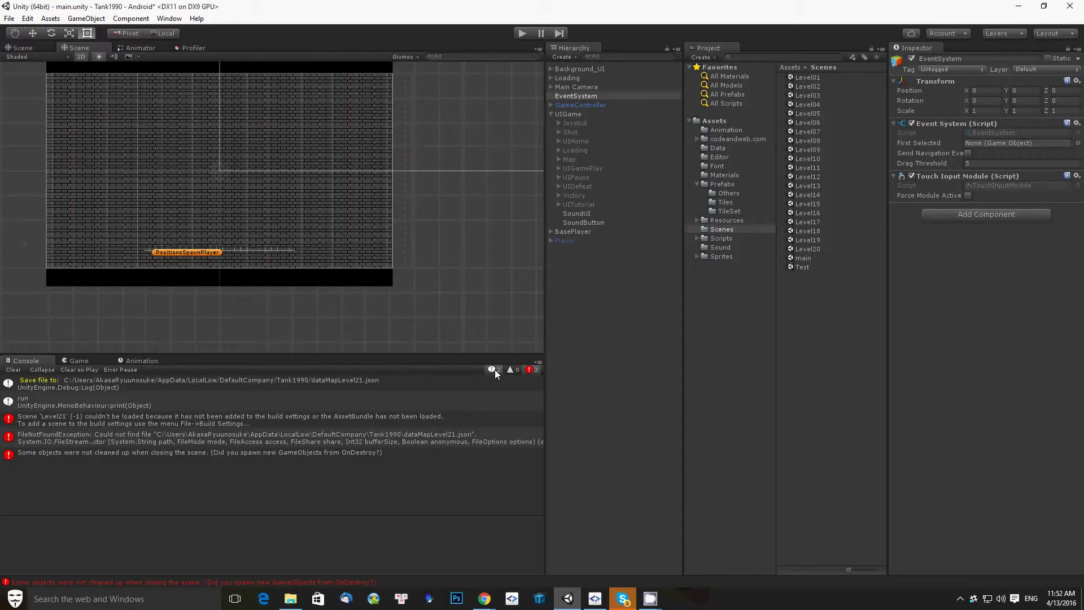
# Clear the Console and select GameController to show its components
pyautogui.click(574, 107)
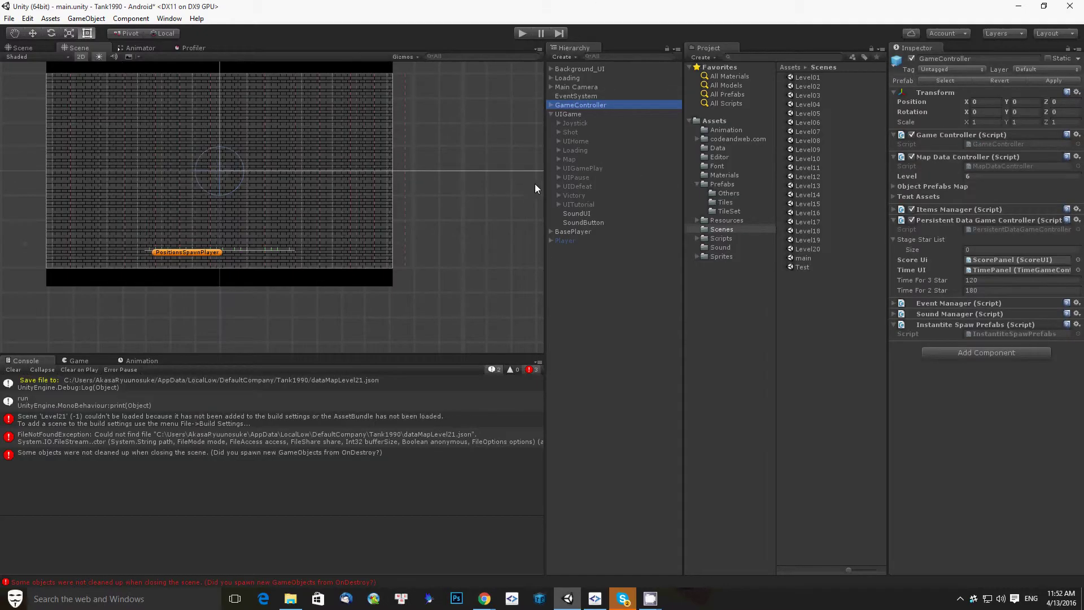
pyautogui.click(14, 370)
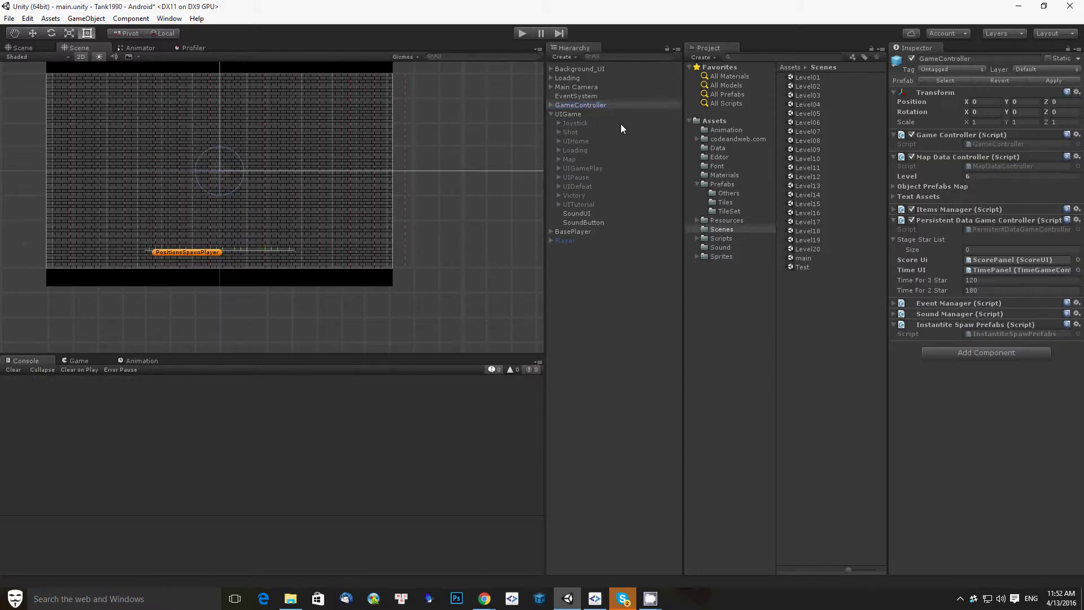
pyautogui.click(552, 105)
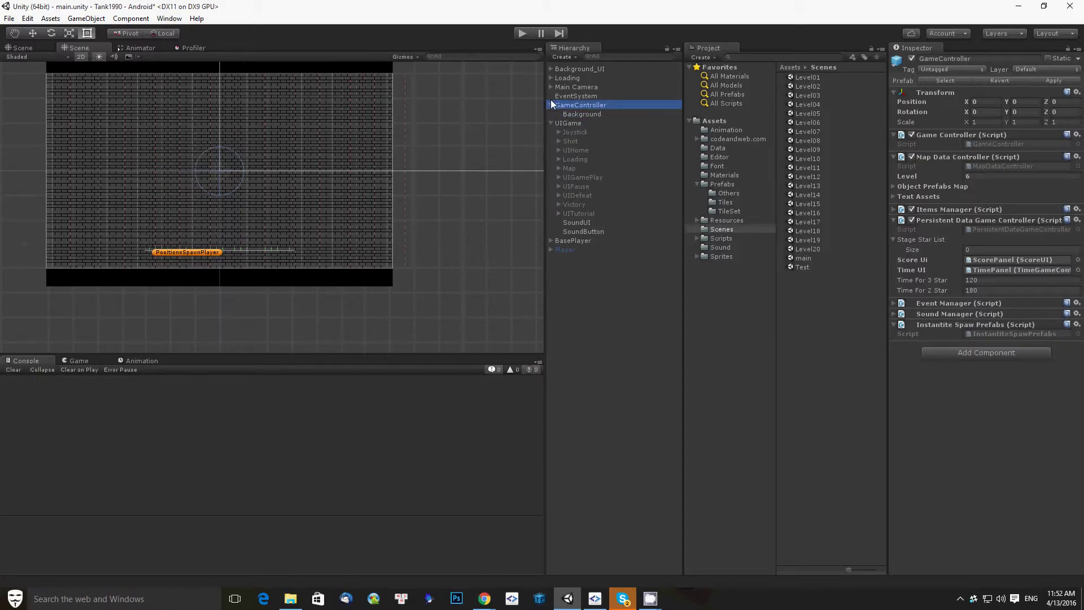
pyautogui.click(551, 97)
pyautogui.click(588, 104)
# Append dataMapLevel21 to GameController's Text Assets as Element 20, then run the game
pyautogui.click(894, 195)
pyautogui.click(998, 409)
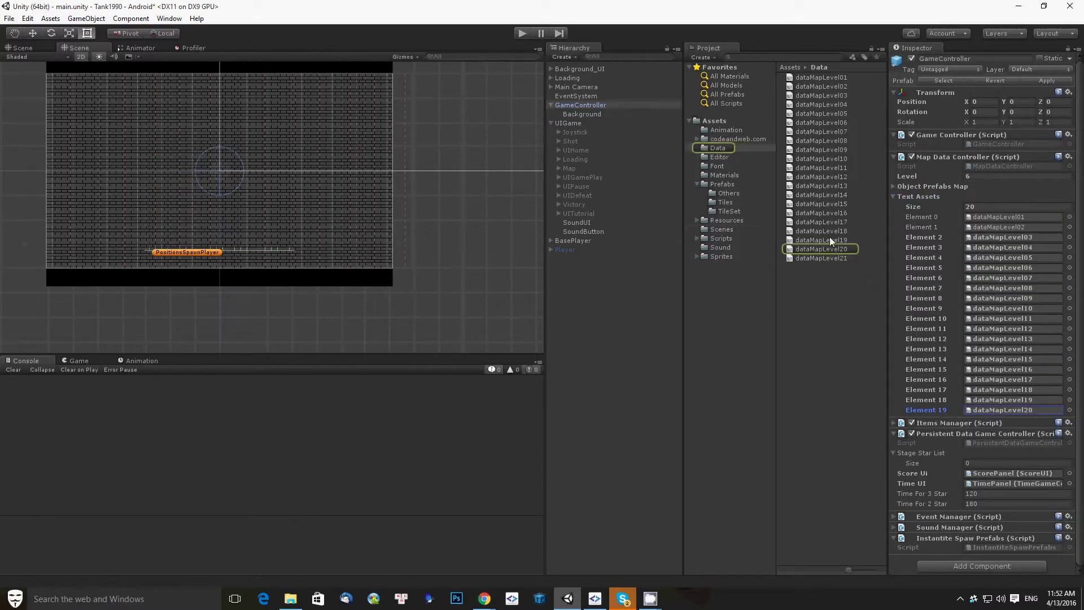
pyautogui.moveTo(832, 262); pyautogui.dragTo(931, 196)
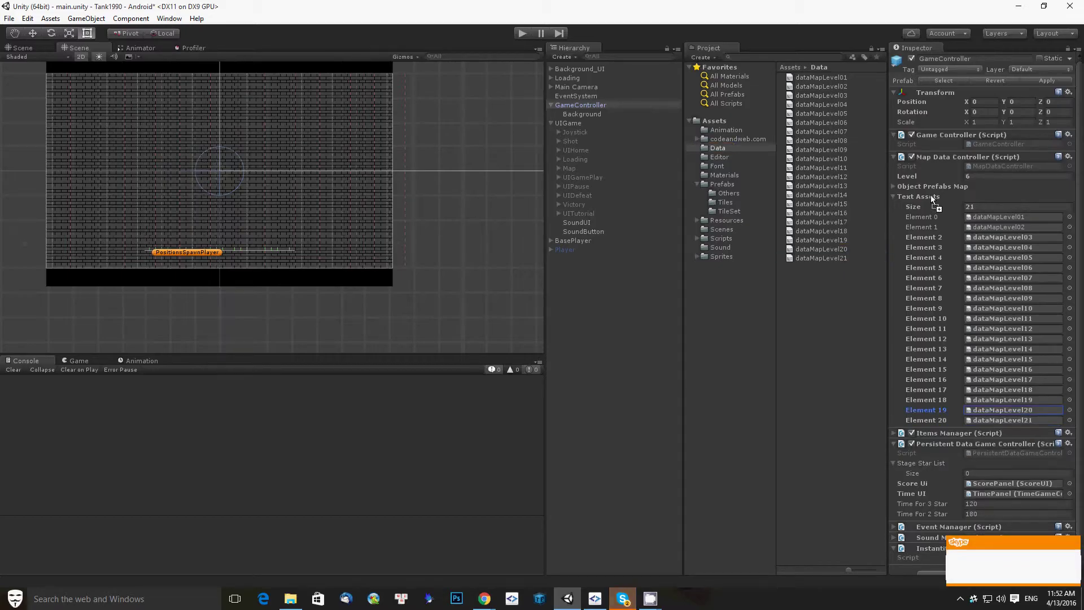
pyautogui.click(521, 33)
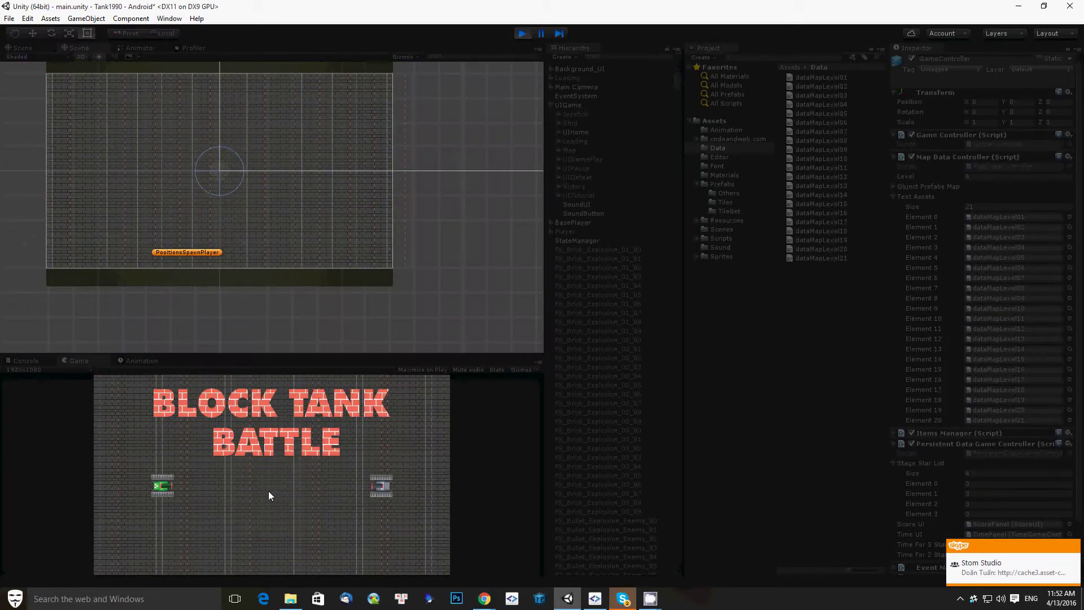
# Give EventSystem a Standalone Input Module component
pyautogui.click(578, 96)
pyautogui.click(951, 218)
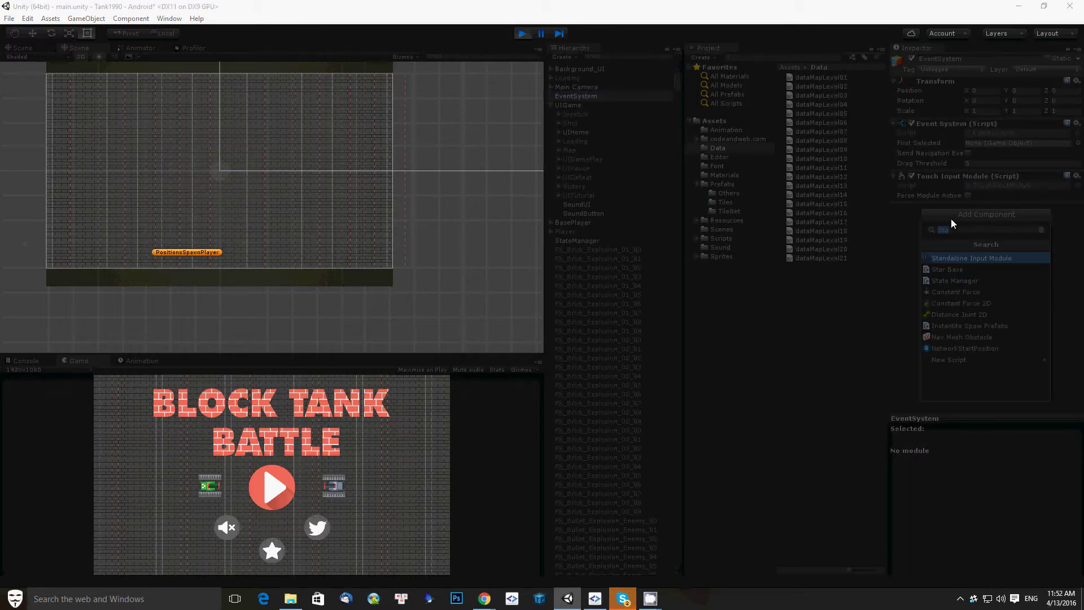
pyautogui.write('Sta')
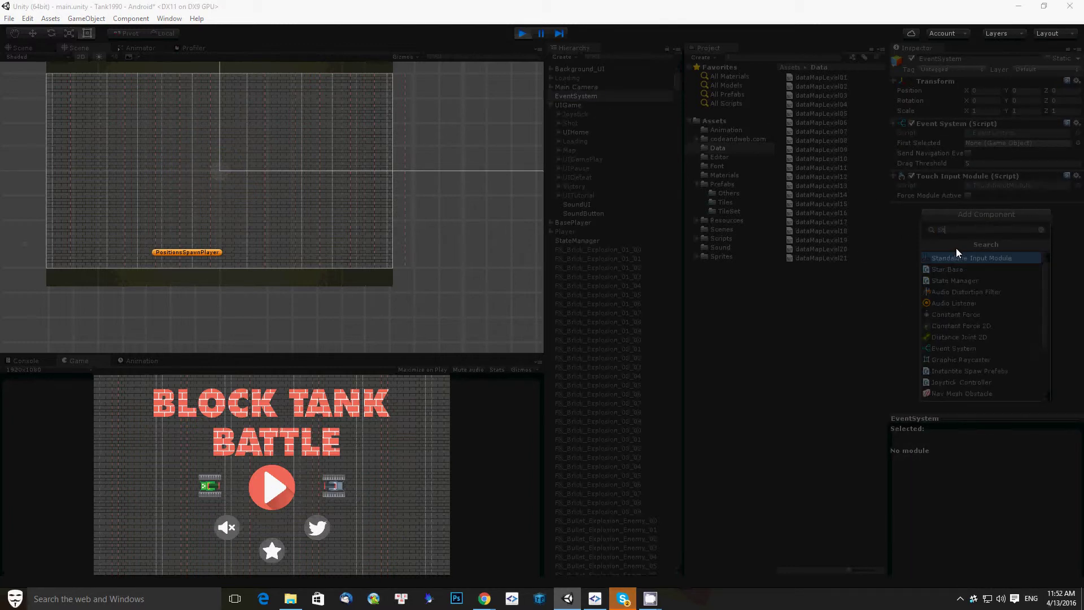
pyautogui.click(957, 260)
# Play stage 21, fire at its bricks, then stop the game
pyautogui.click(280, 485)
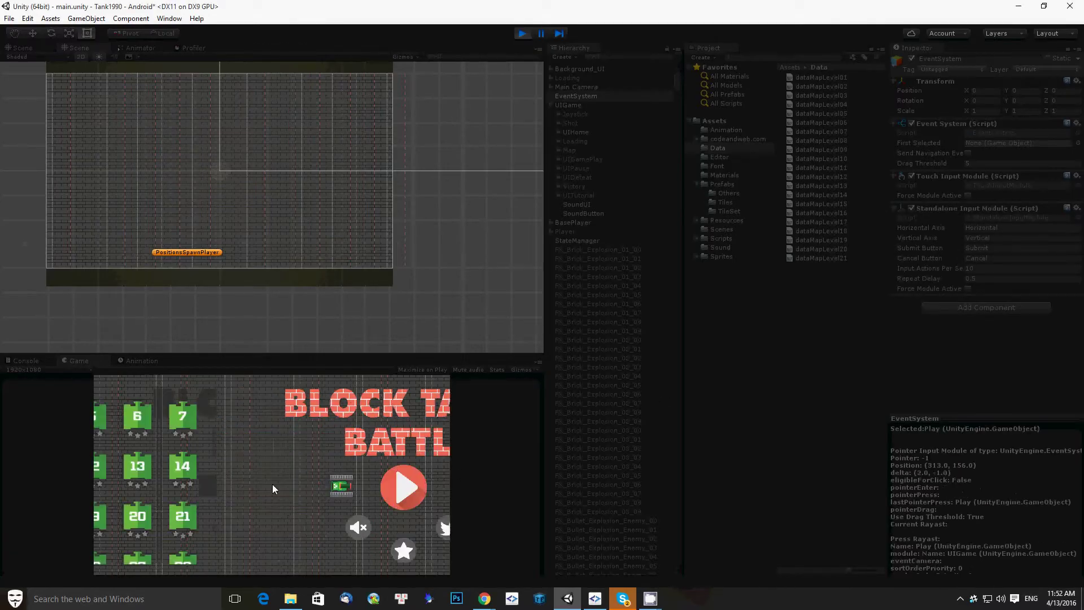
pyautogui.click(403, 511)
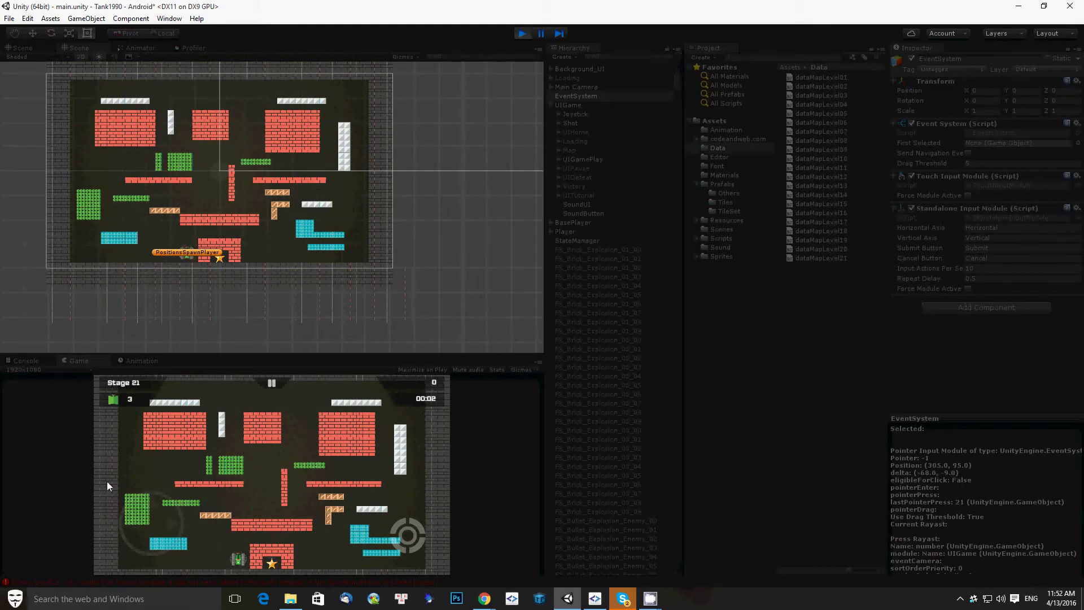
pyautogui.press('space')
pyautogui.click(524, 38)
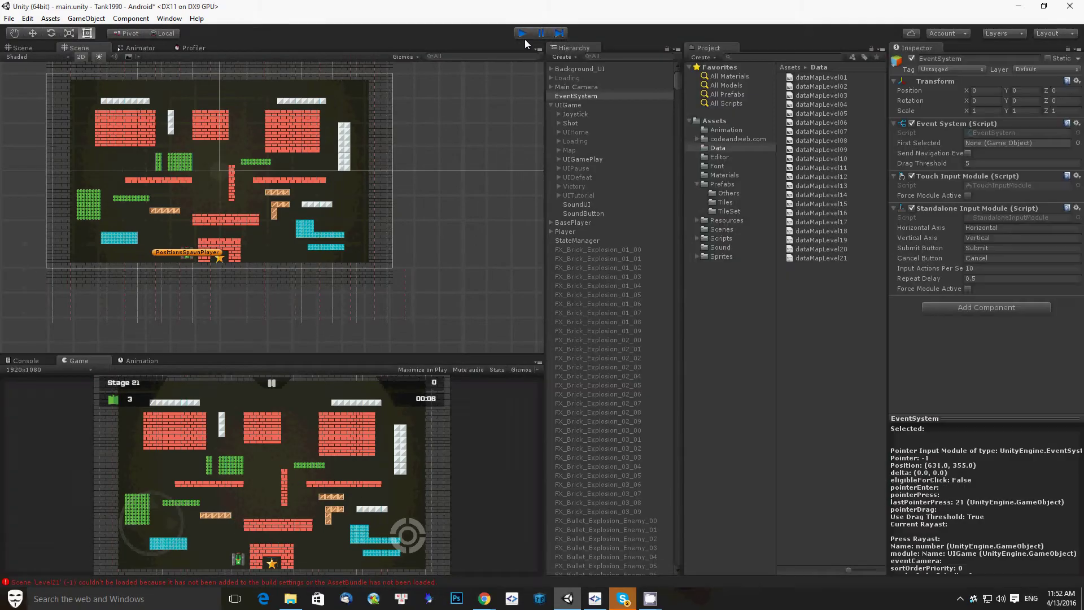
# Clear the Console and open the Test scene from the Scenes folder without saving changes
pyautogui.click(13, 370)
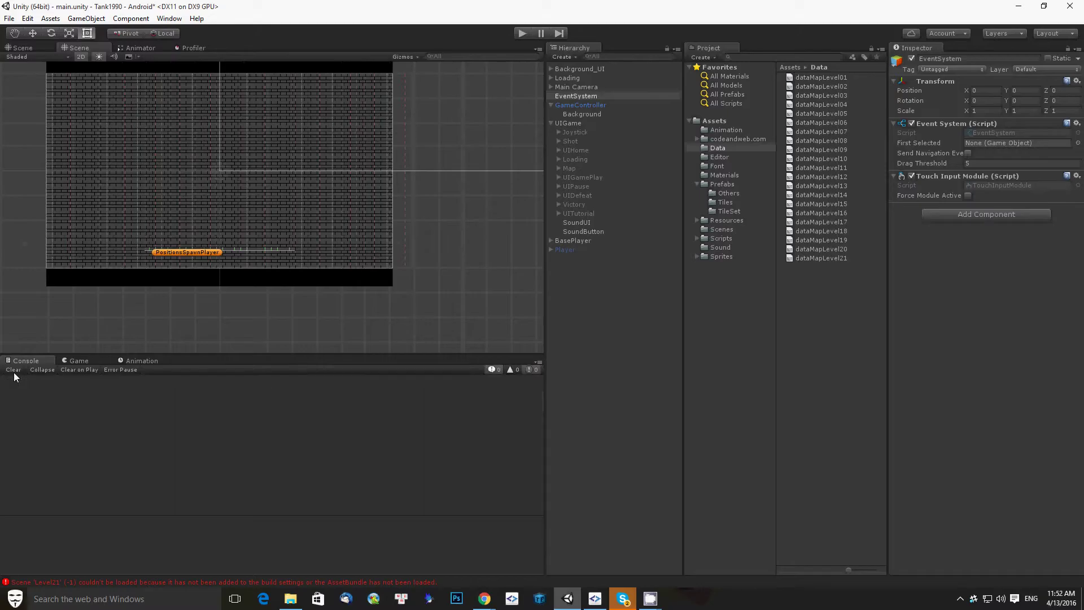
pyautogui.click(725, 202)
pyautogui.click(721, 248)
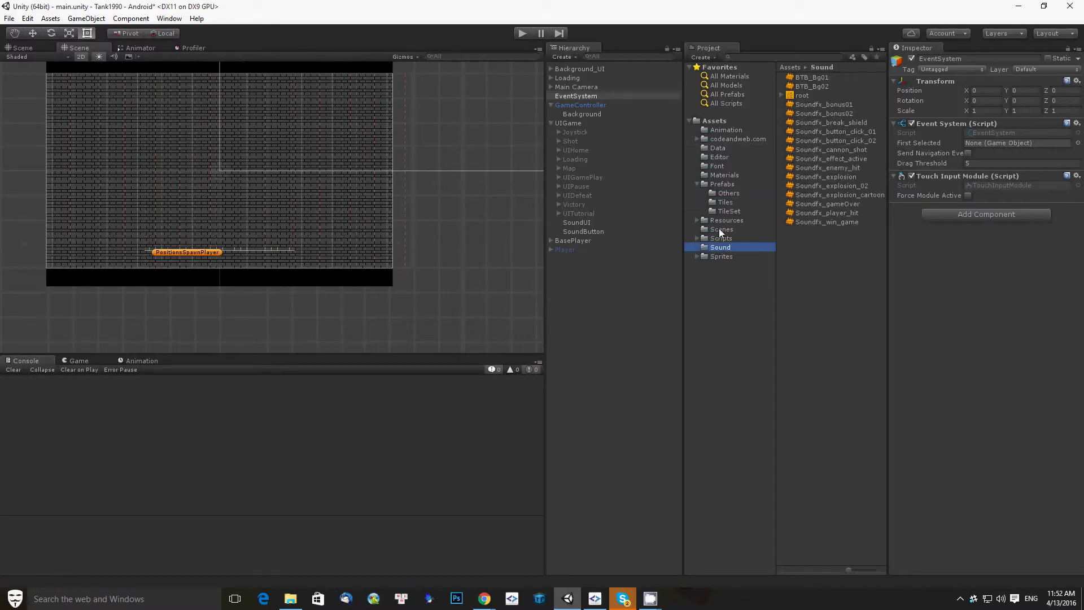
pyautogui.click(734, 221)
pyautogui.click(734, 229)
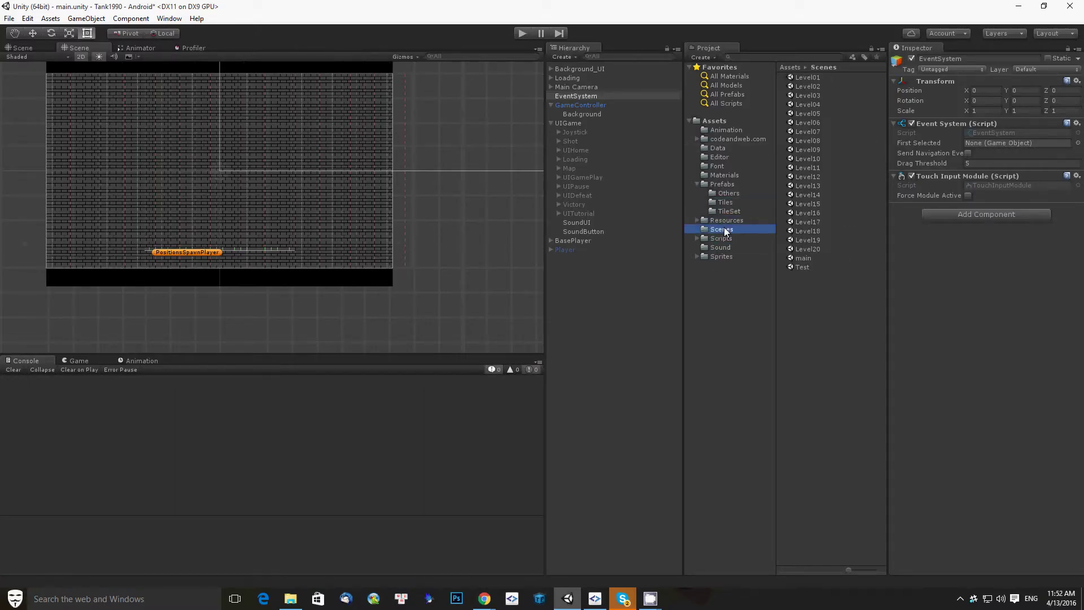
pyautogui.click(814, 248)
pyautogui.doubleClick(802, 268)
pyautogui.click(585, 320)
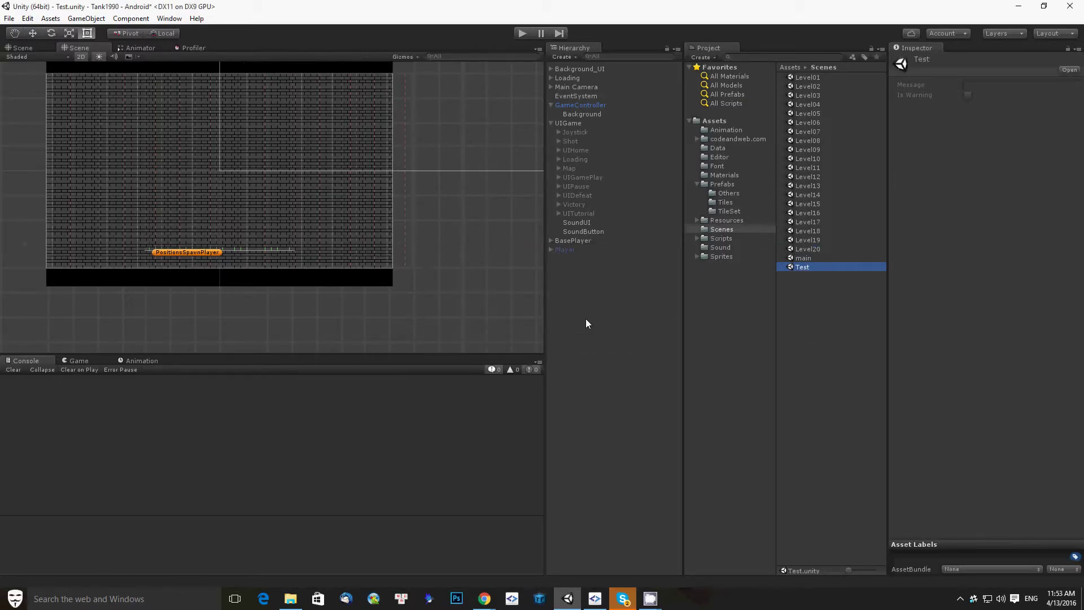
pyautogui.keyDown('ctrl'); pyautogui.click(808, 266); pyautogui.keyUp('ctrl')
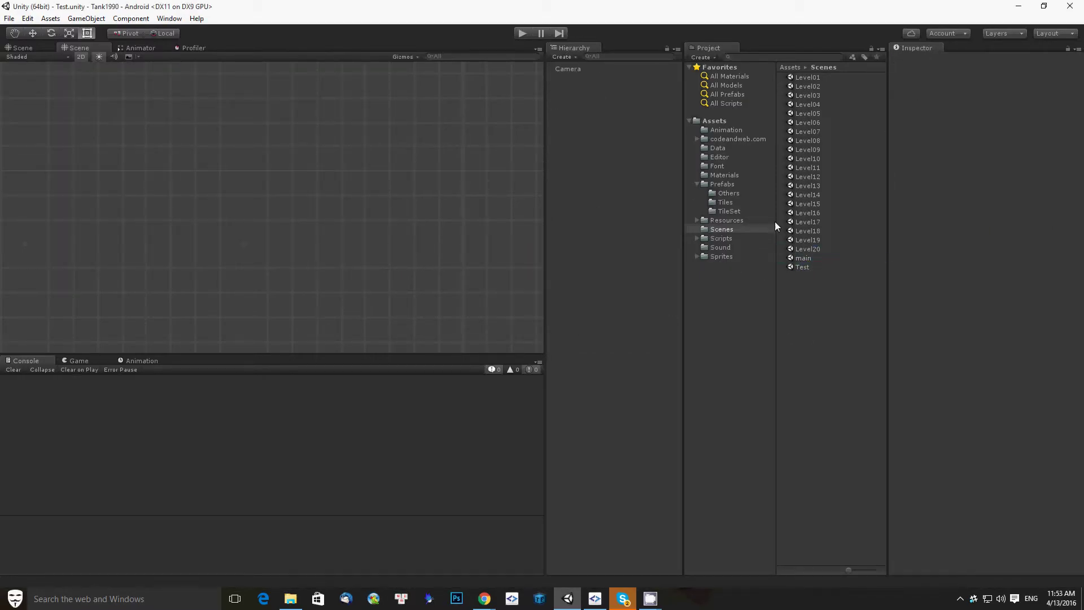
# Create a new empty scene and cancel the save prompt
pyautogui.hotkey('alt', 'e')
pyautogui.press('Left')
pyautogui.press('Return')
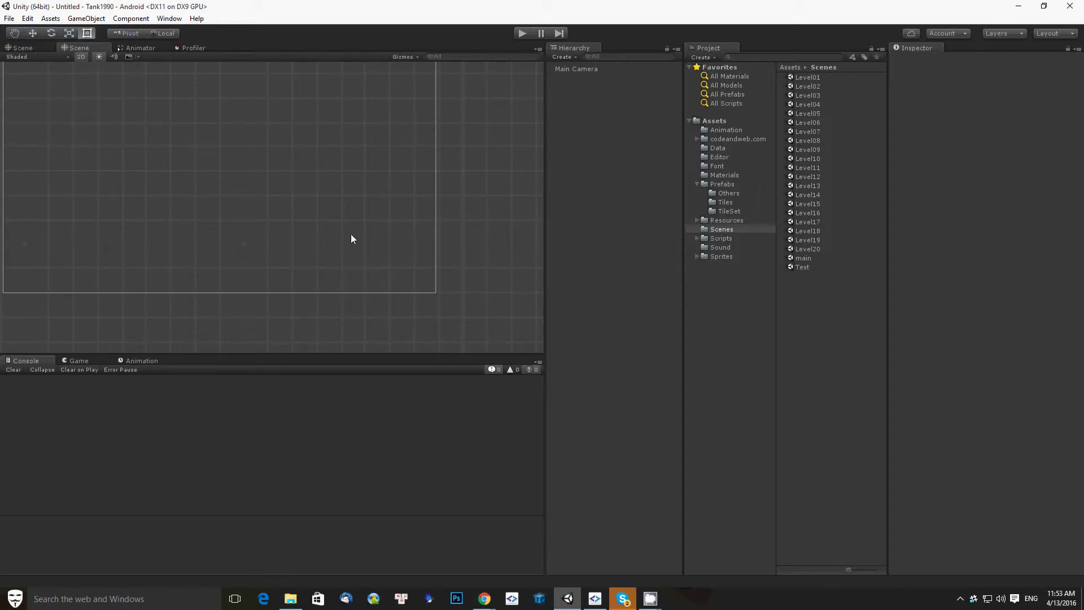
pyautogui.hotkey('ctrl', 's')
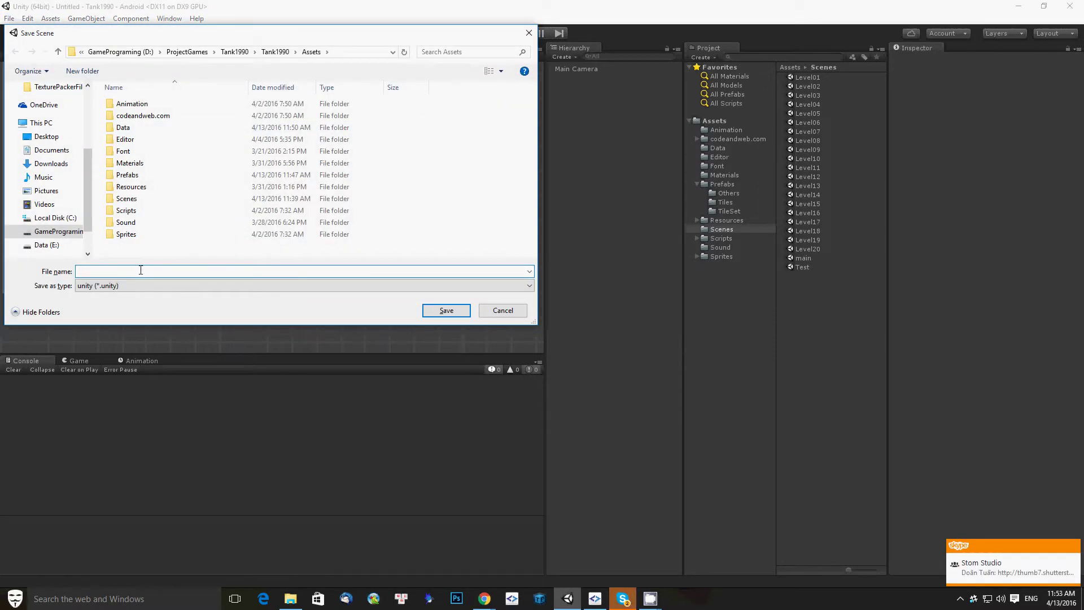
pyautogui.click(529, 33)
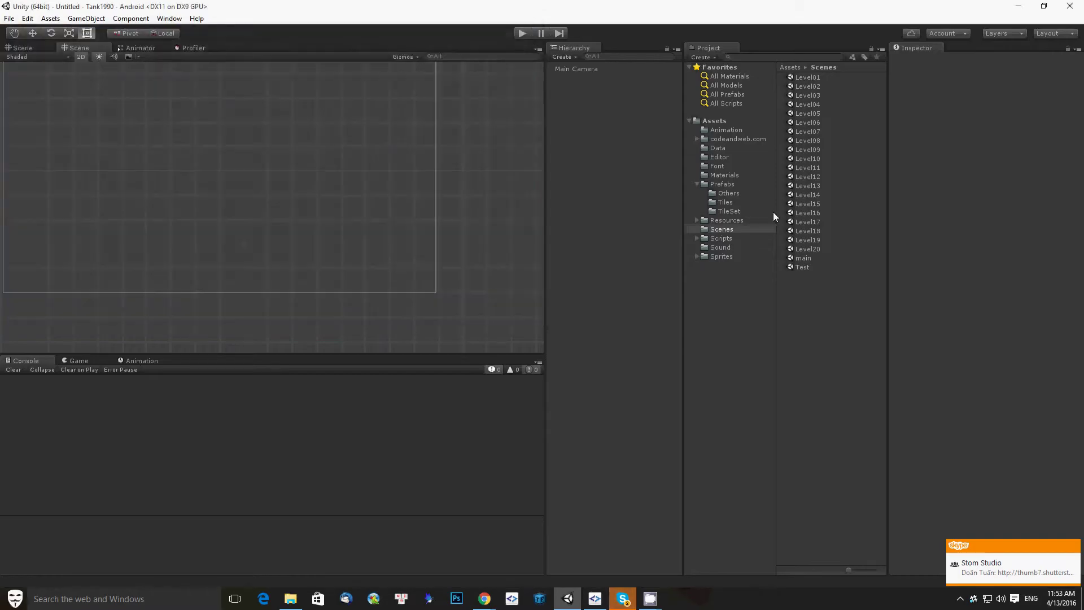
# Open the Level20 scene to inspect it, then create a fresh untitled scene
pyautogui.doubleClick(820, 247)
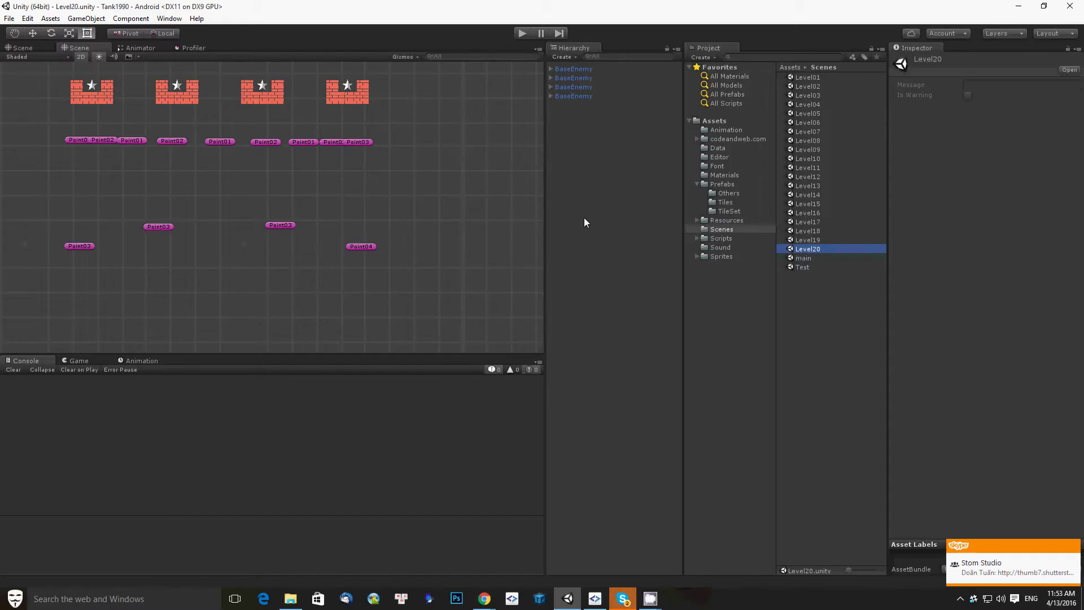
pyautogui.click(818, 291)
pyautogui.click(9, 18)
pyautogui.click(19, 32)
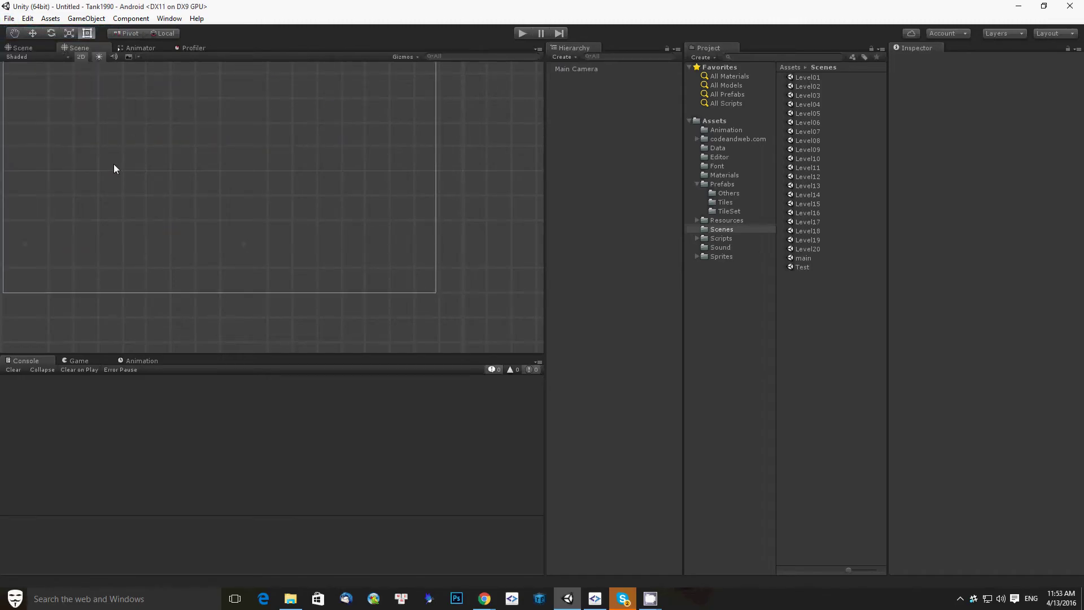
pyautogui.click(9, 18)
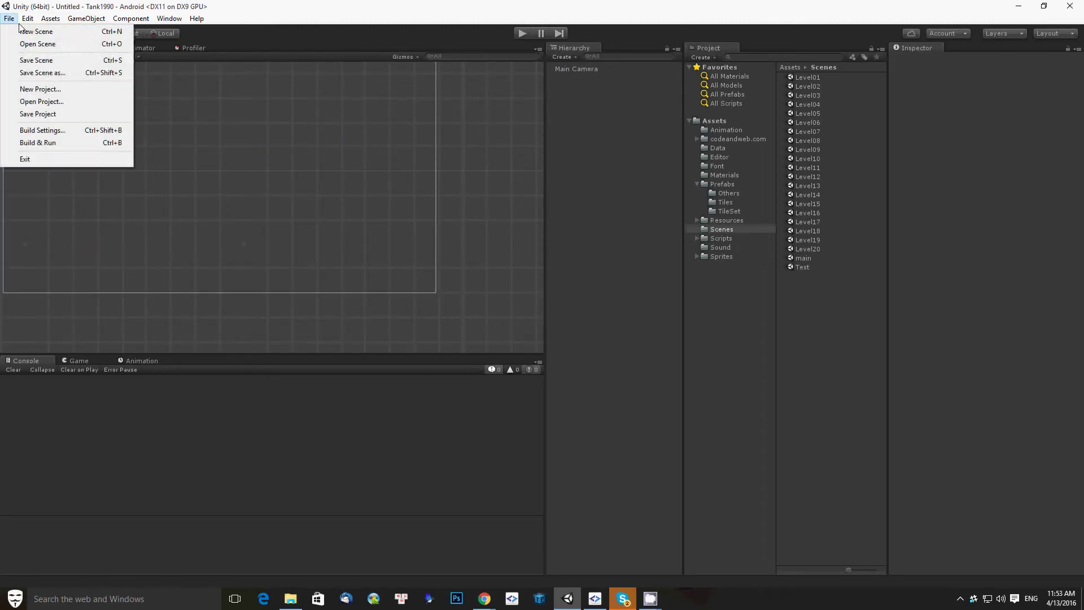
# Save the new scene as Level21 in the Scenes folder
pyautogui.click(45, 72)
pyautogui.doubleClick(127, 199)
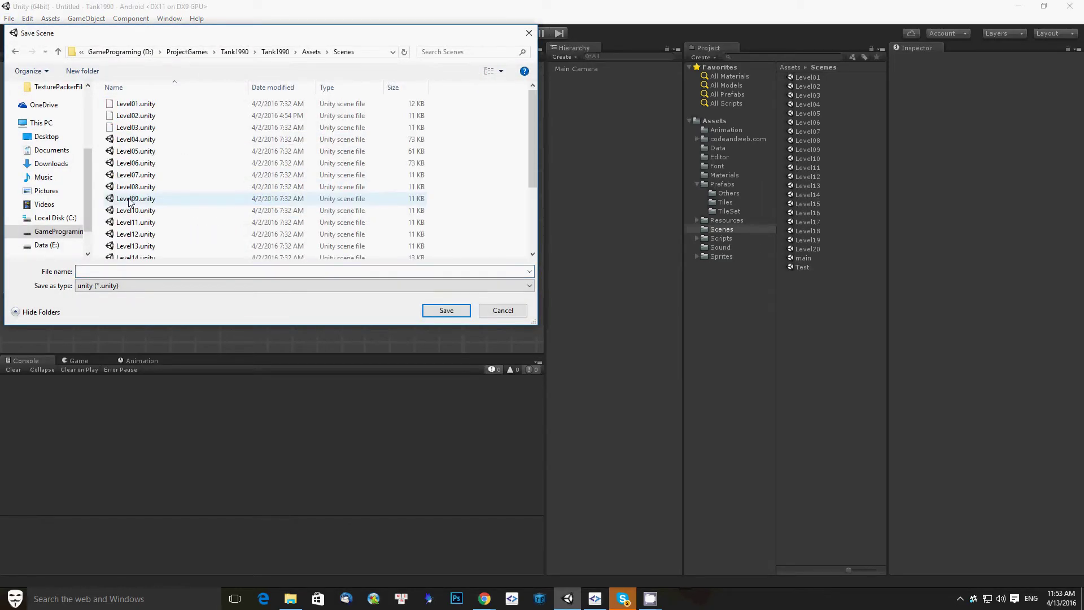
pyautogui.click(134, 272)
pyautogui.write('L')
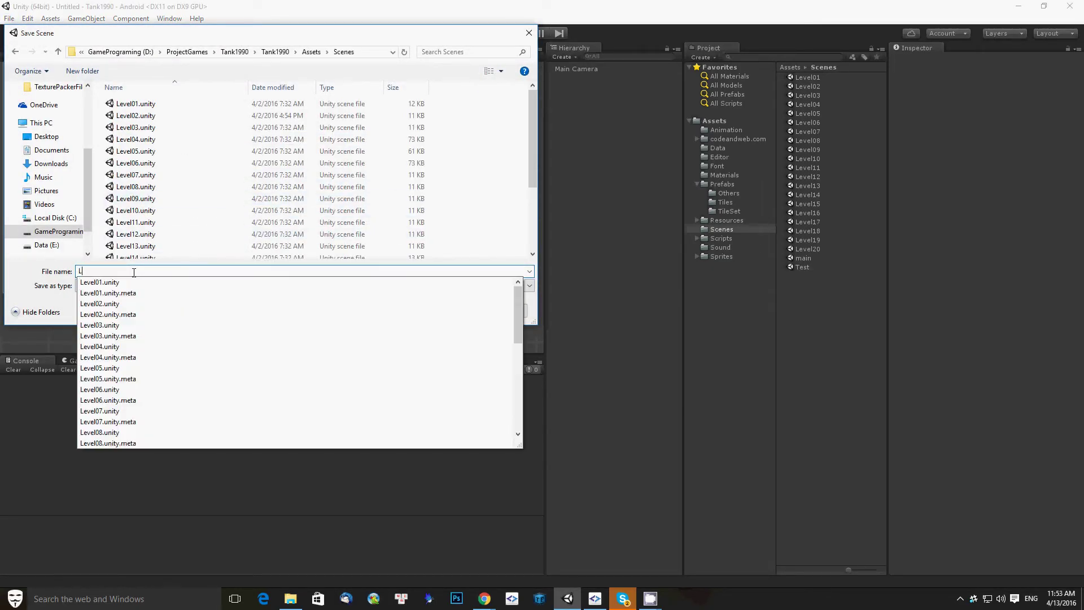
pyautogui.write('evel21')
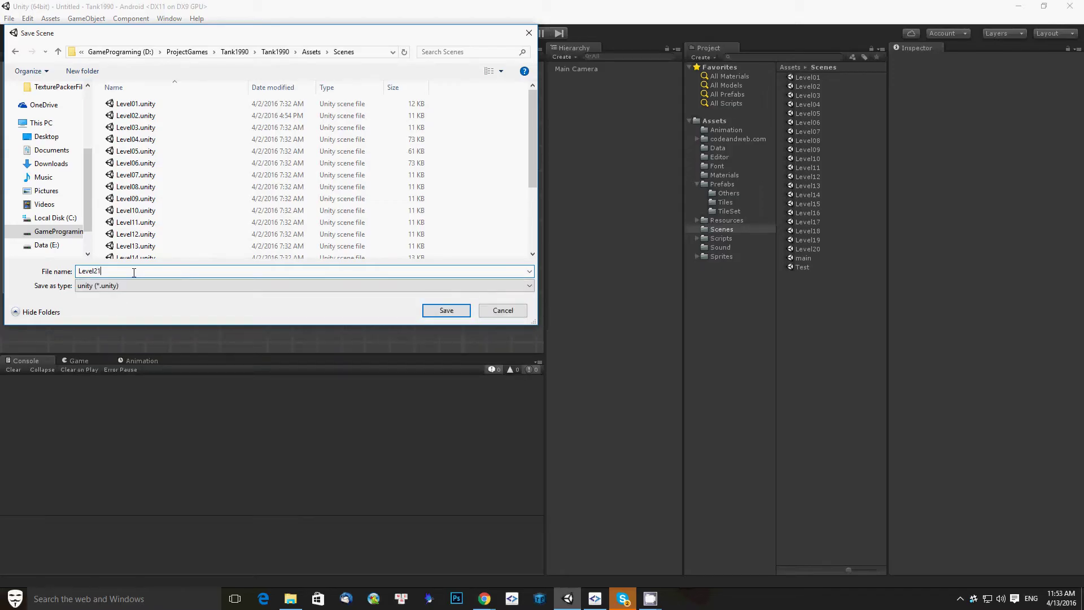
pyautogui.press('Return')
# Delete the Main Camera from the Level21 scene
pyautogui.click(592, 72)
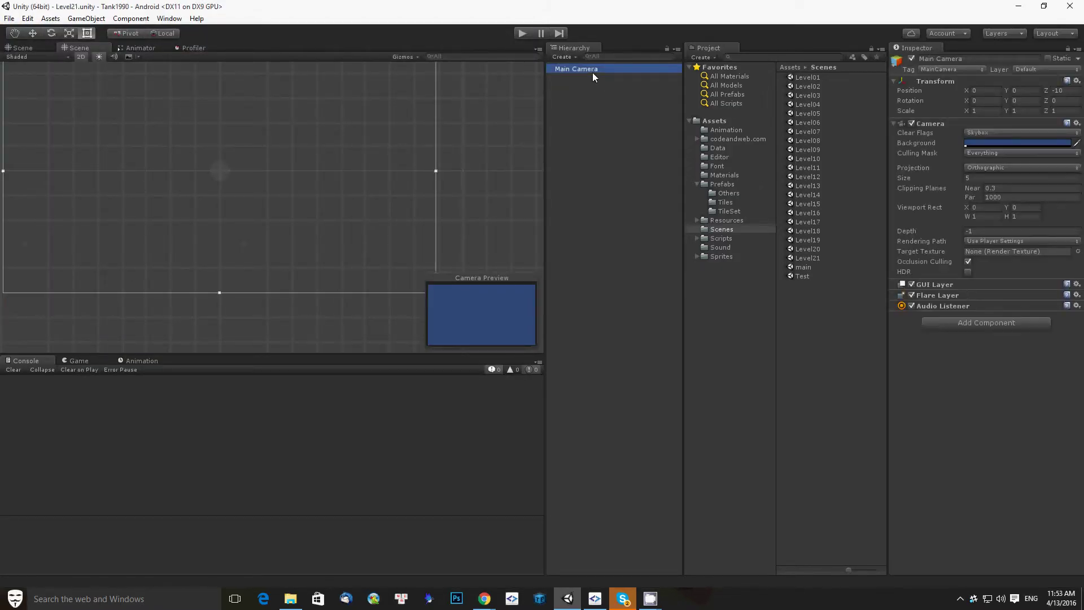
pyautogui.rightClick(592, 73)
pyautogui.click(633, 135)
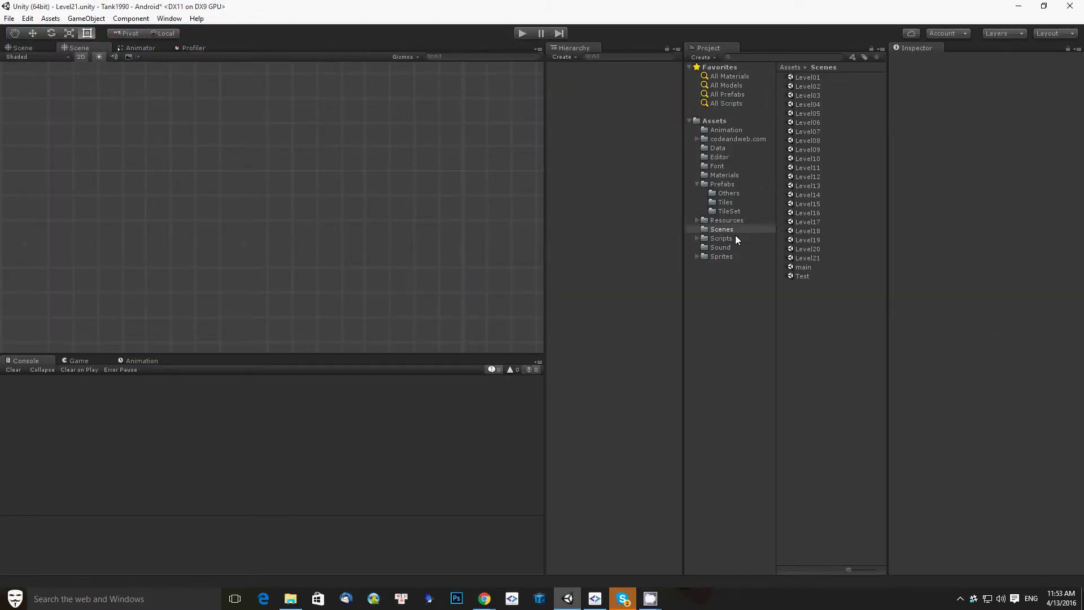
# Place the Map prefab in Level21 and load its stage 21 data
pyautogui.click(727, 184)
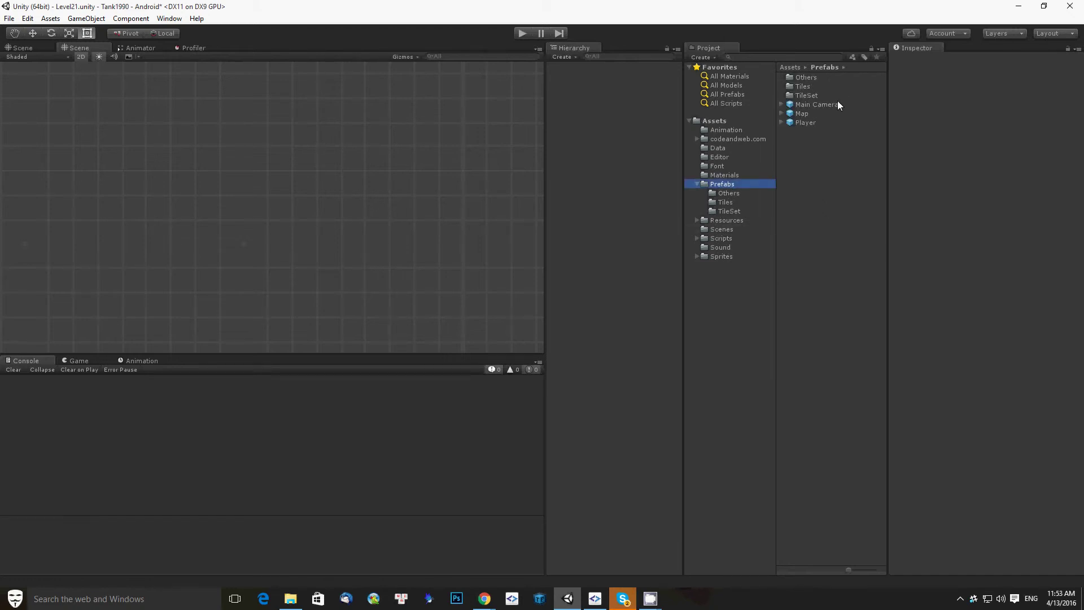
pyautogui.moveTo(801, 113); pyautogui.dragTo(623, 97)
pyautogui.click(978, 250)
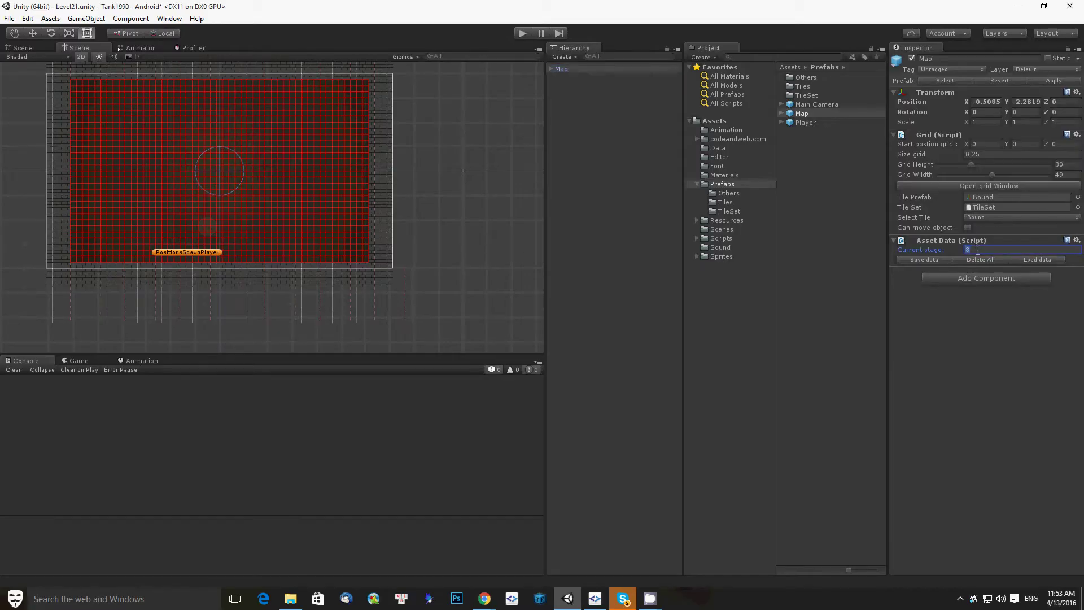
pyautogui.write('21')
pyautogui.click(1039, 259)
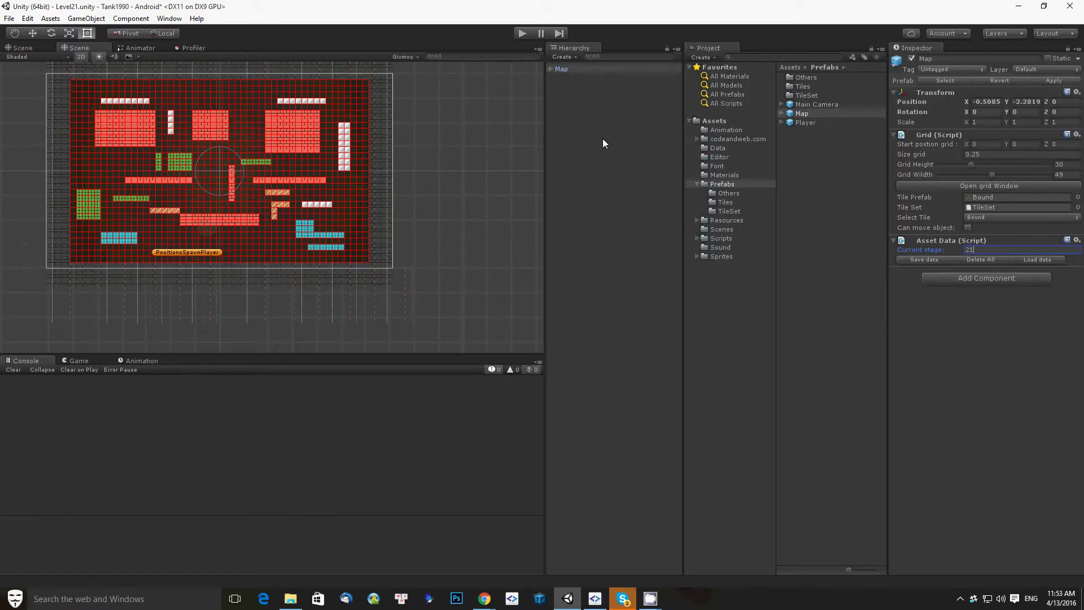
pyautogui.click(554, 69)
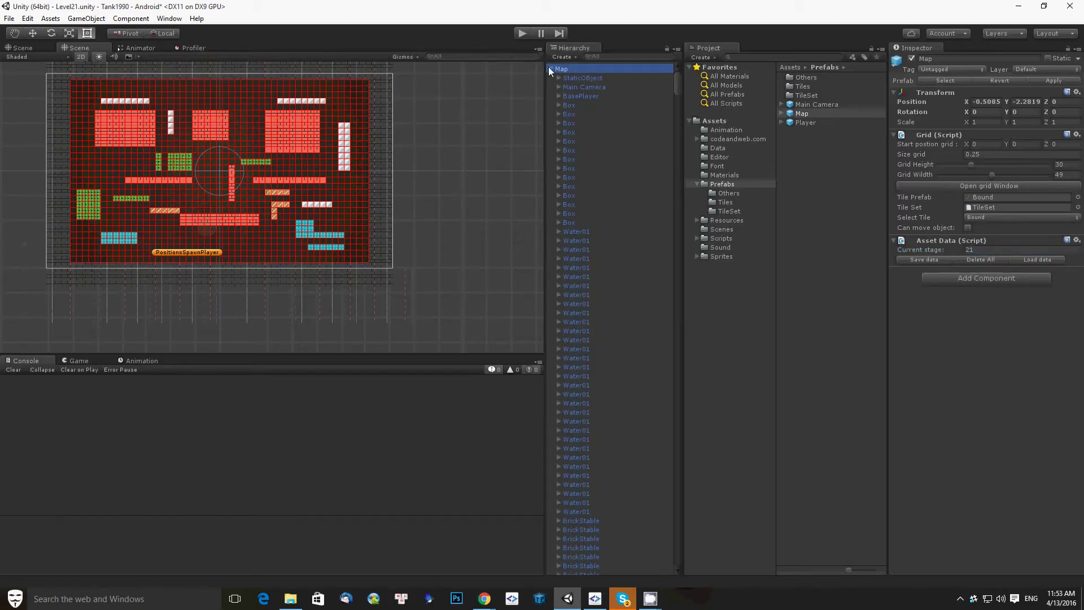
pyautogui.click(550, 69)
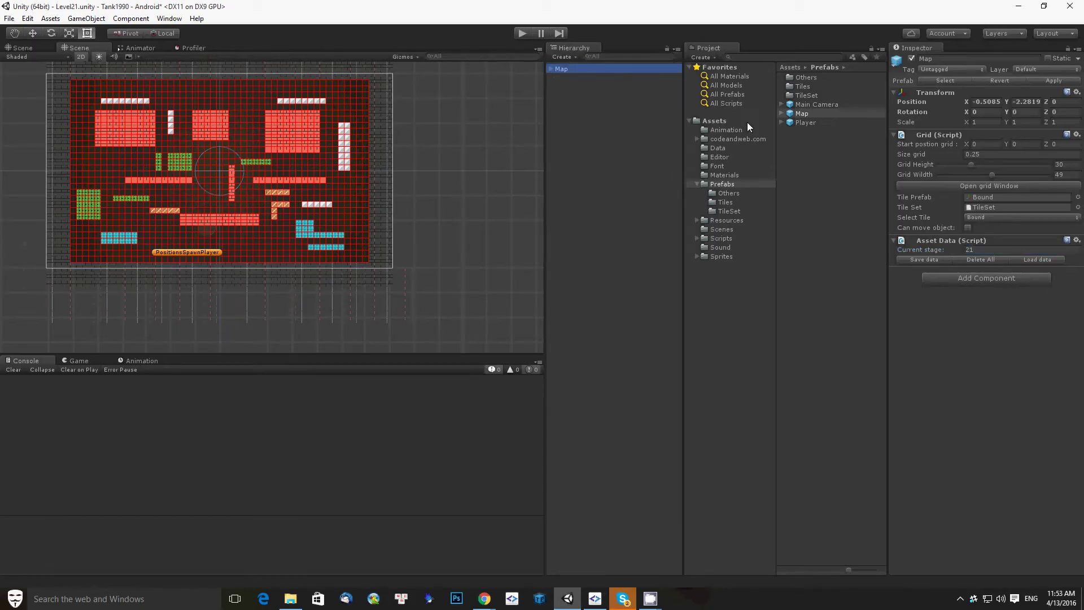
# Add the BaseEnemy prefab from Others and shift its spawn points right along the map top
pyautogui.click(728, 194)
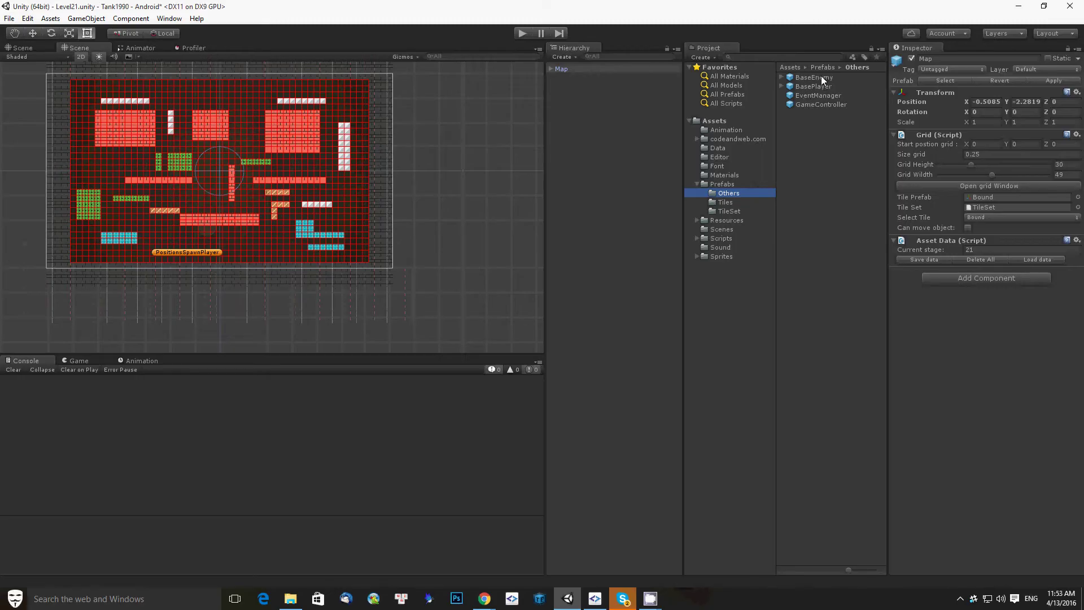
pyautogui.moveTo(820, 76); pyautogui.dragTo(638, 97)
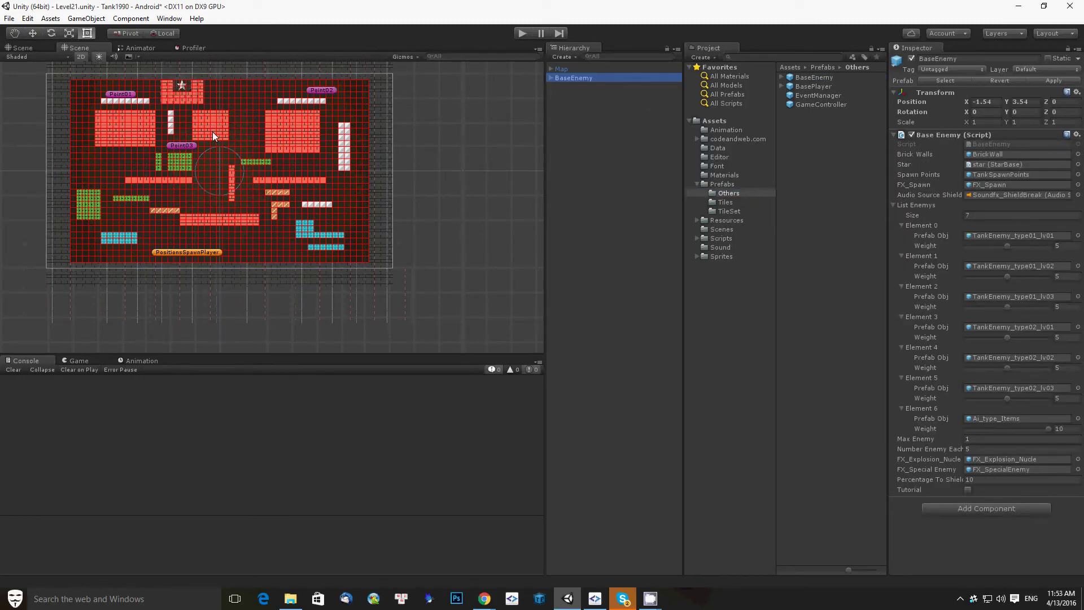
pyautogui.moveTo(212, 135); pyautogui.dragTo(212, 113, button='middle')
pyautogui.scroll(-2, 161, 119)
pyautogui.press('w')
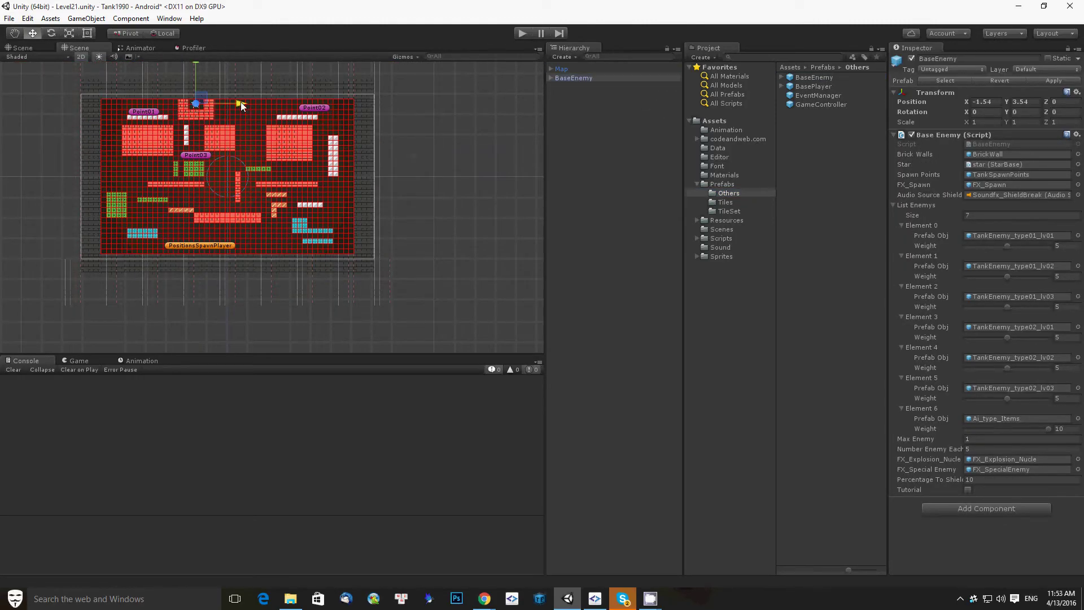
pyautogui.moveTo(242, 106); pyautogui.dragTo(280, 110)
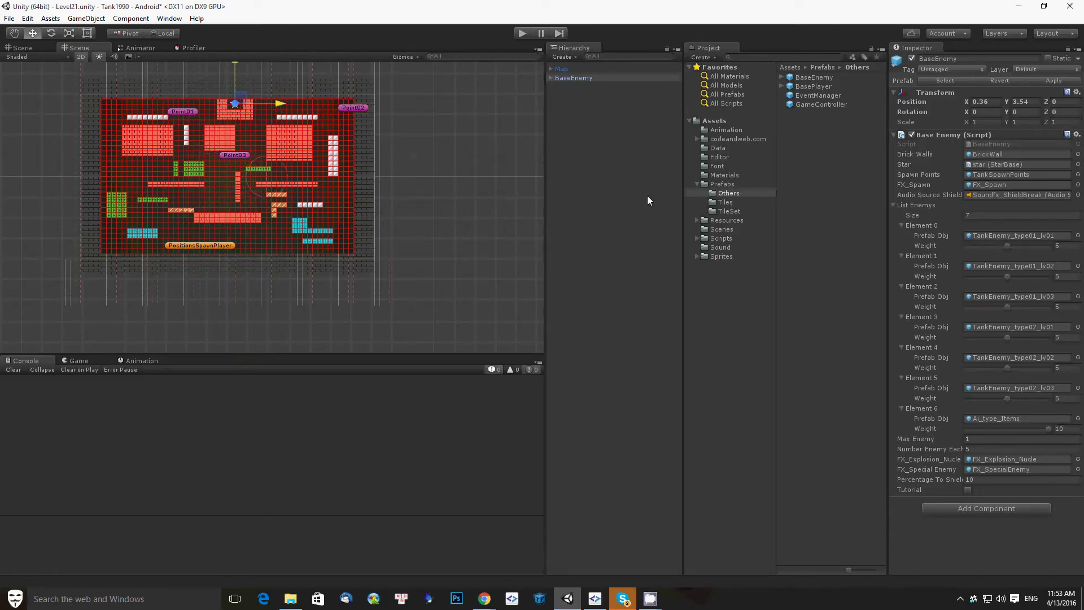
pyautogui.click(569, 91)
pyautogui.click(564, 69)
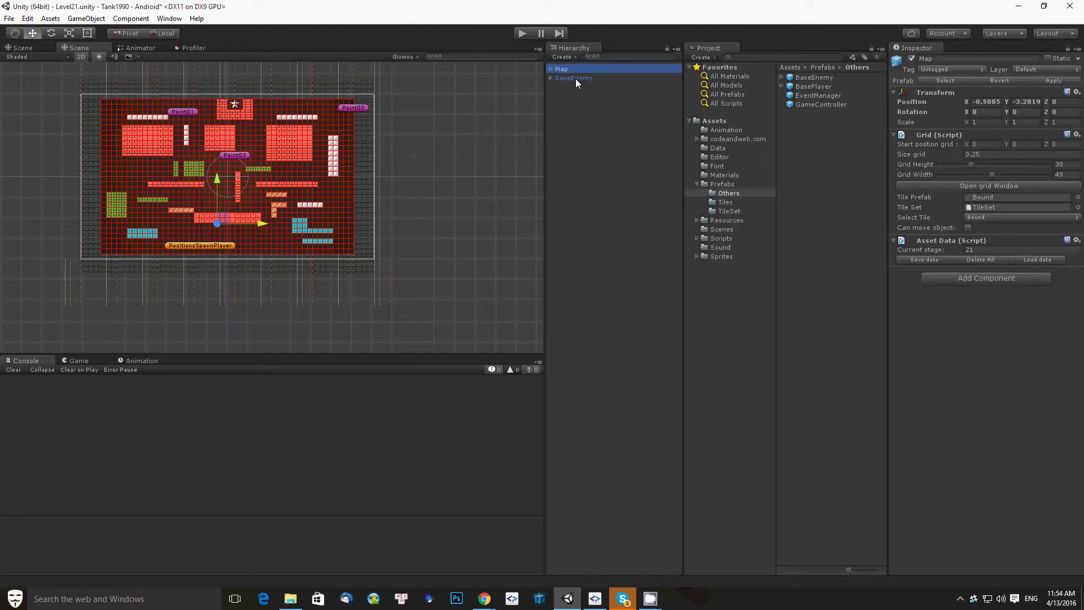
# Delete the Map object, leaving only BaseEnemy in Level21
pyautogui.click(575, 79)
pyautogui.rightClick(573, 69)
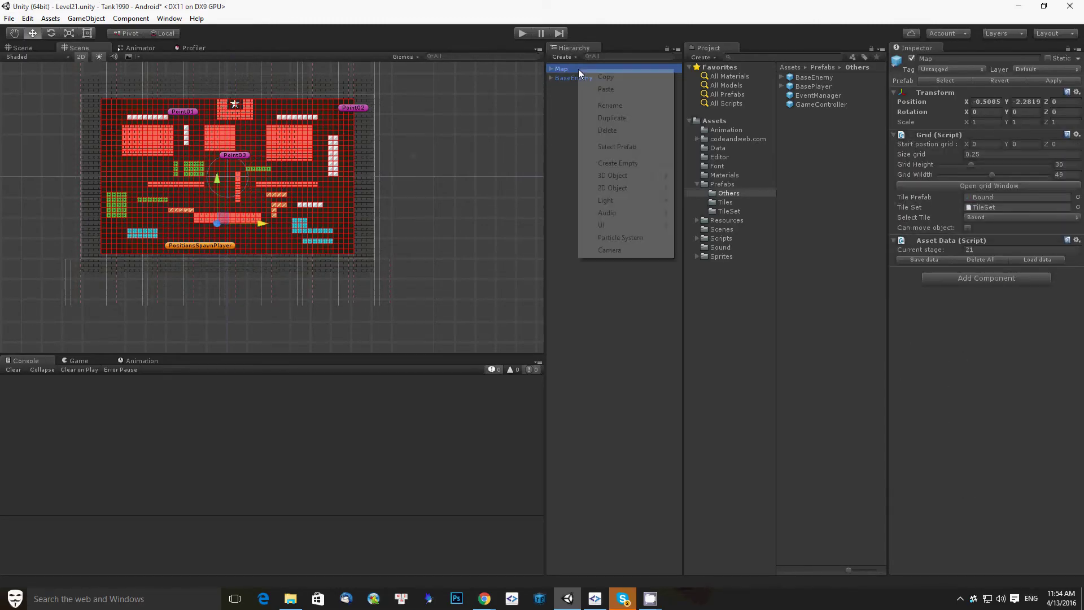
pyautogui.click(607, 130)
pyautogui.click(581, 69)
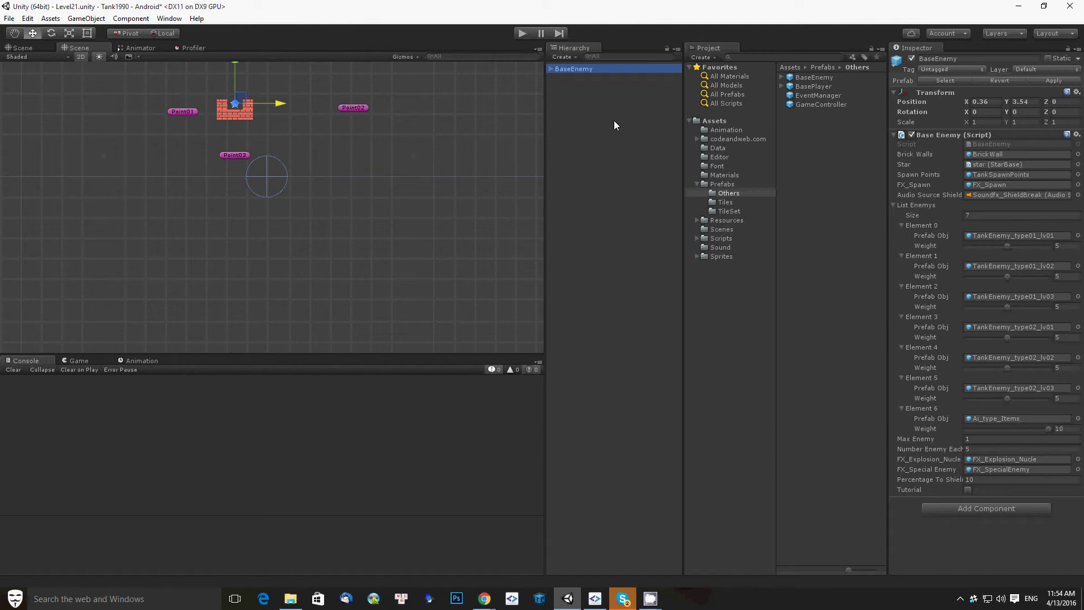
pyautogui.click(622, 195)
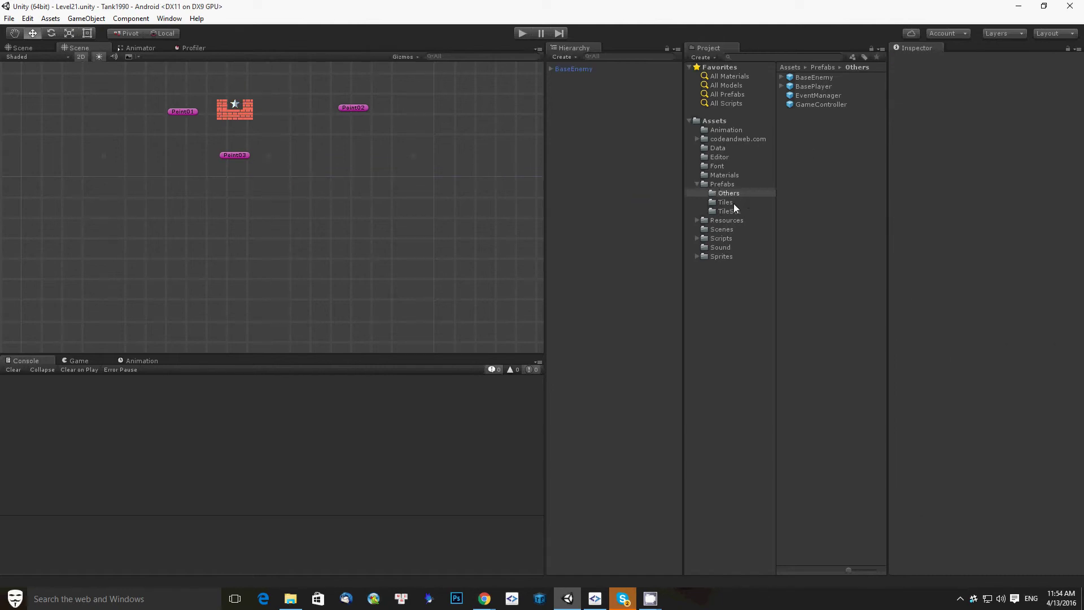
# Add Scenes/Level21 to the end of the Build Settings scene list as scene 21
pyautogui.click(724, 229)
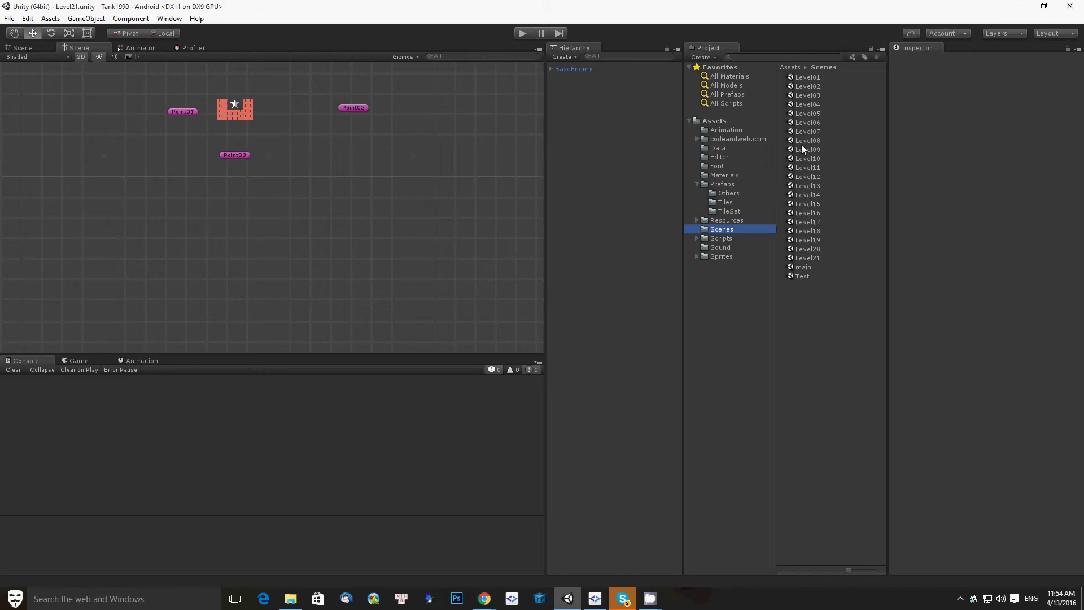
pyautogui.click(823, 320)
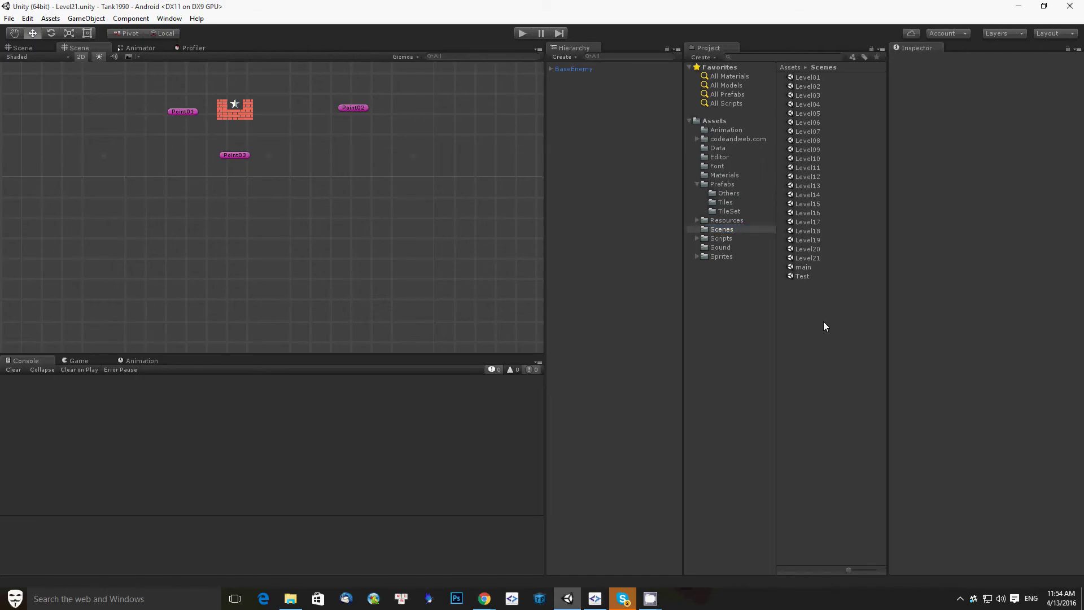
pyautogui.click(11, 20)
pyautogui.click(33, 131)
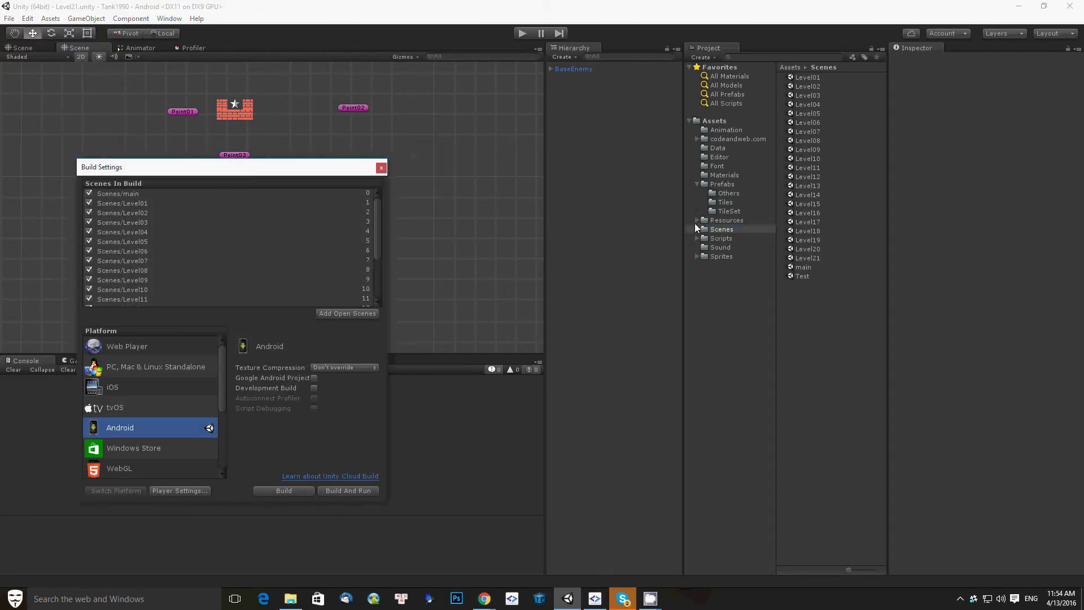
pyautogui.moveTo(804, 263); pyautogui.dragTo(298, 318)
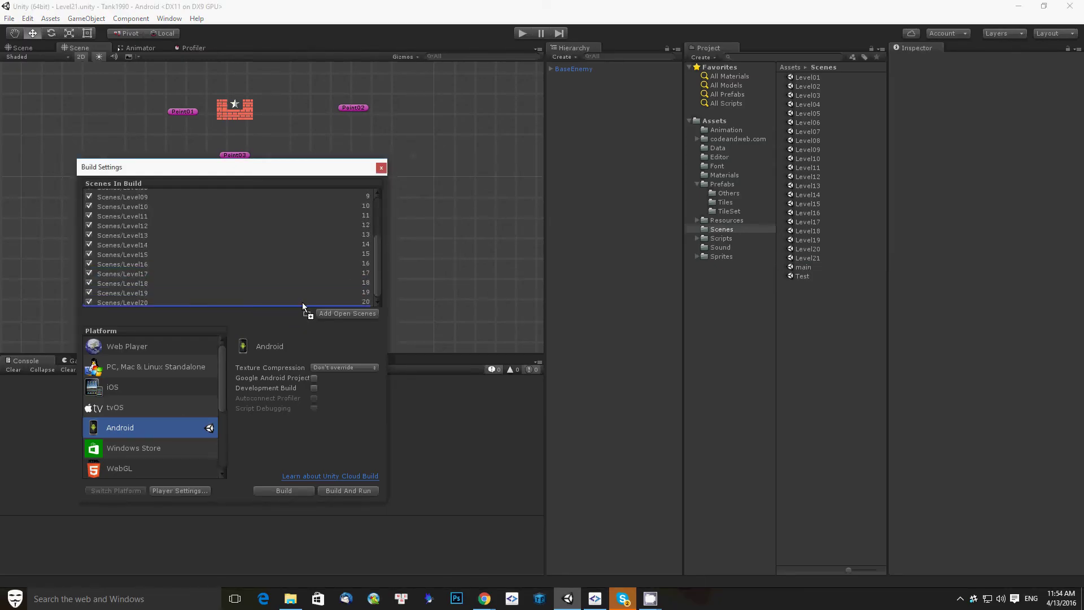
pyautogui.moveTo(299, 318); pyautogui.dragTo(305, 293)
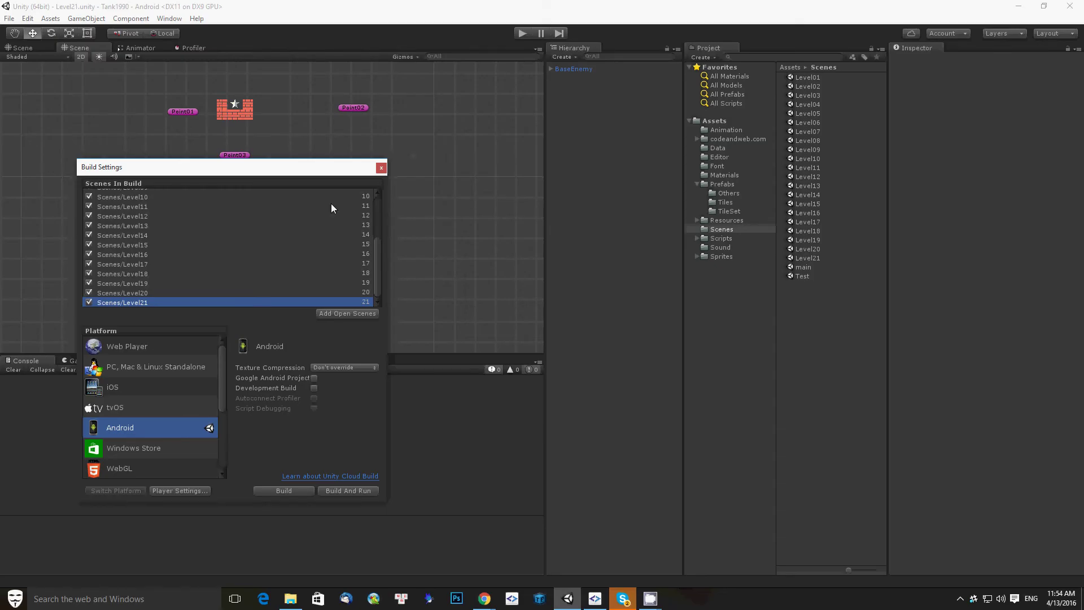
pyautogui.click(381, 170)
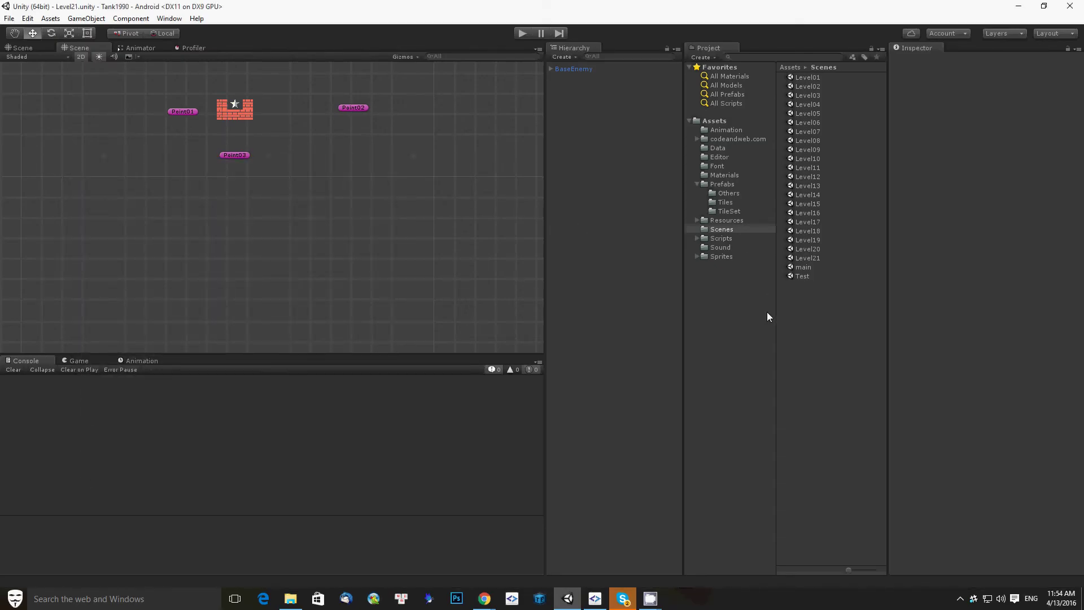
# Open the main scene, start play mode, and add a Standalone Input Module to EventSystem
pyautogui.doubleClick(803, 268)
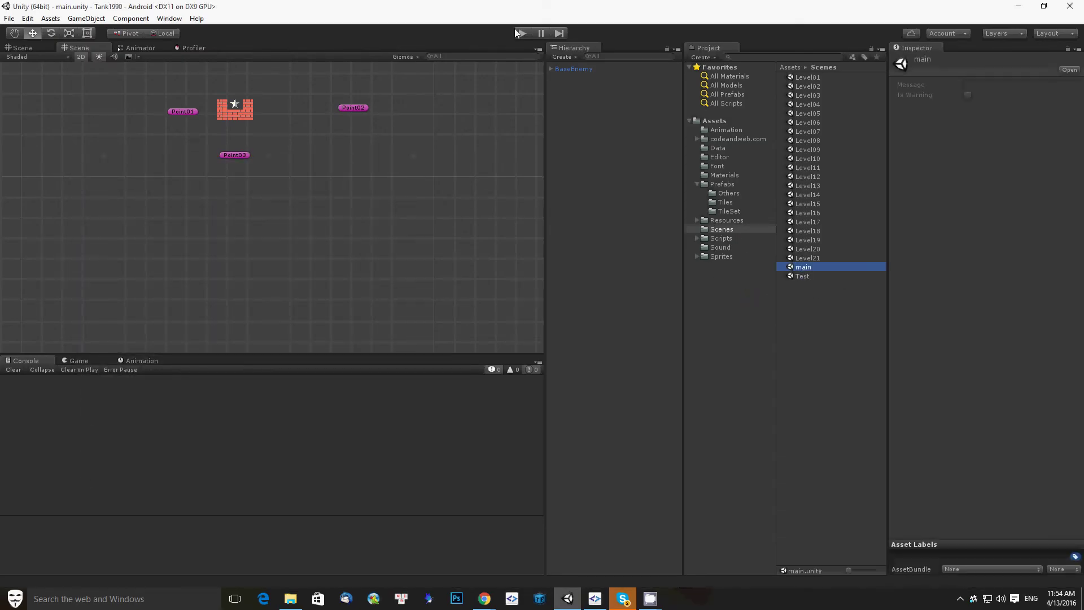
pyautogui.click(522, 33)
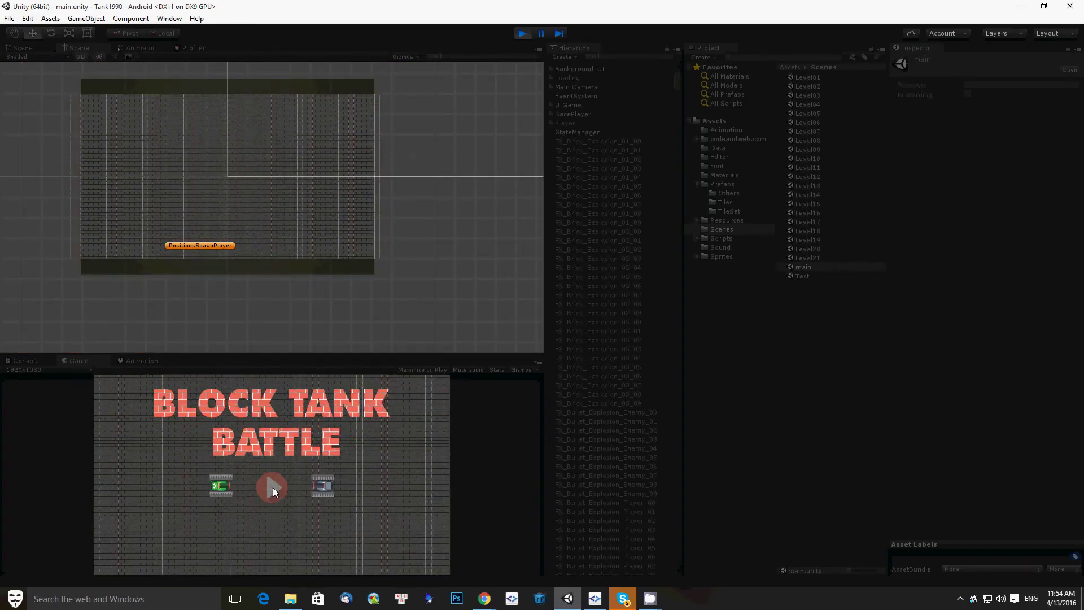
pyautogui.click(552, 105)
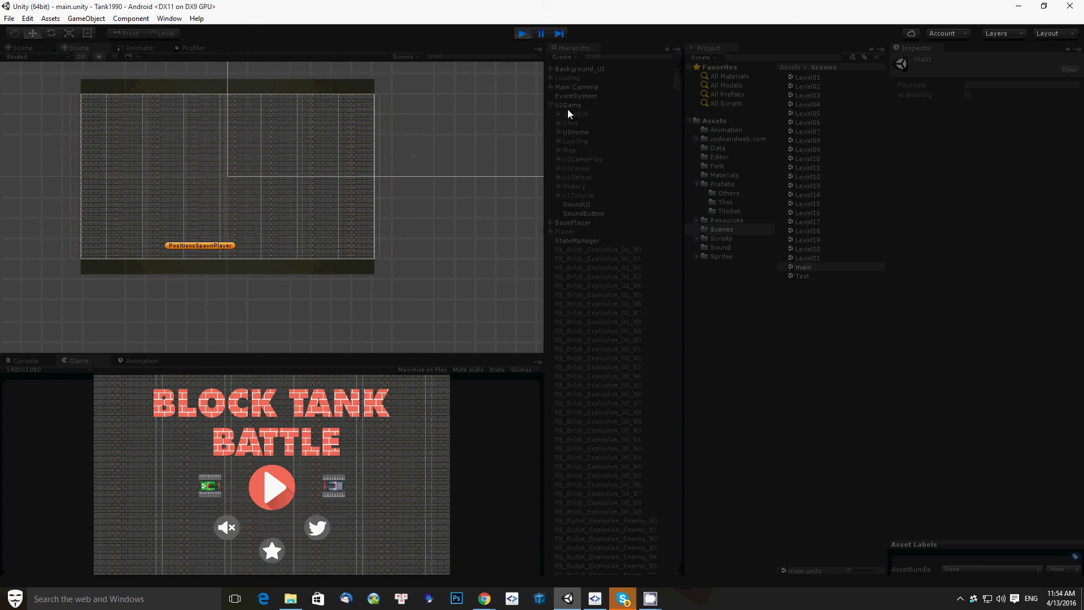
pyautogui.click(565, 96)
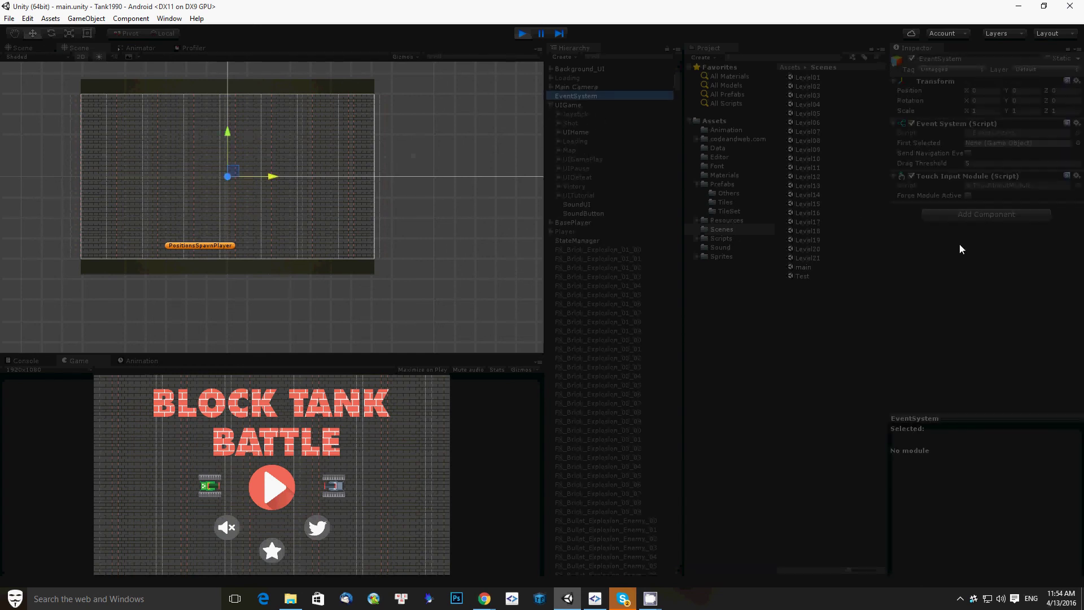
pyautogui.click(953, 214)
pyautogui.press('Return')
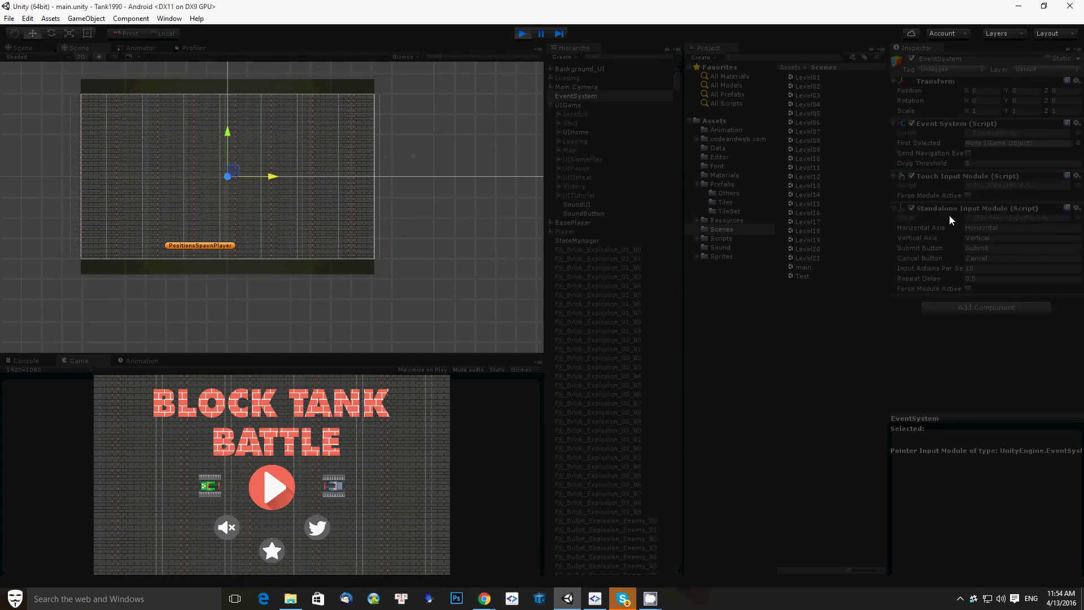
# Play stage 21, drive the tank around briefly, then stop the test run
pyautogui.click(279, 487)
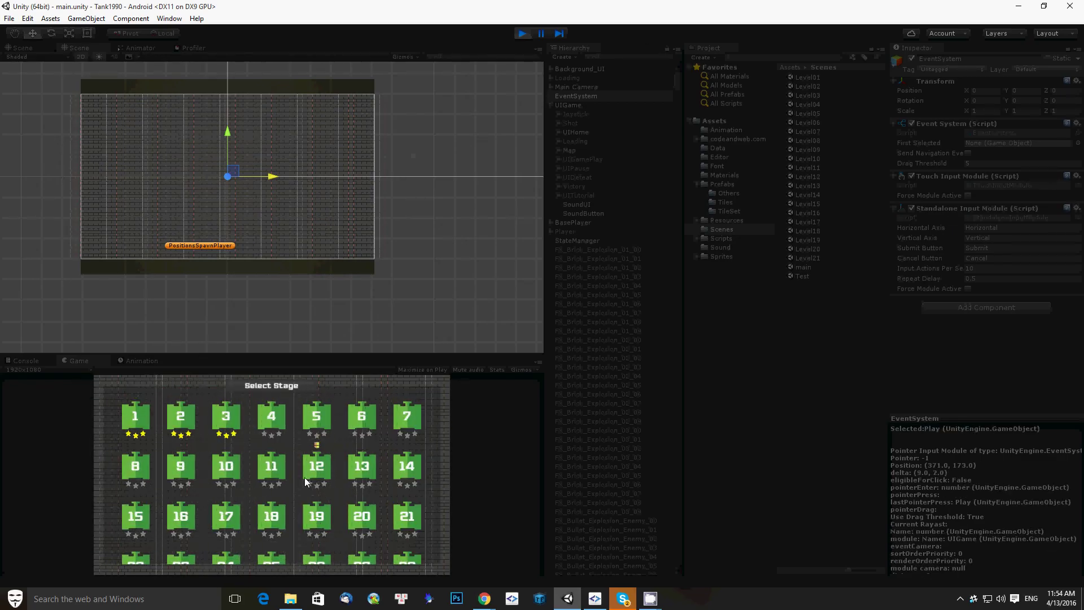
pyautogui.click(407, 515)
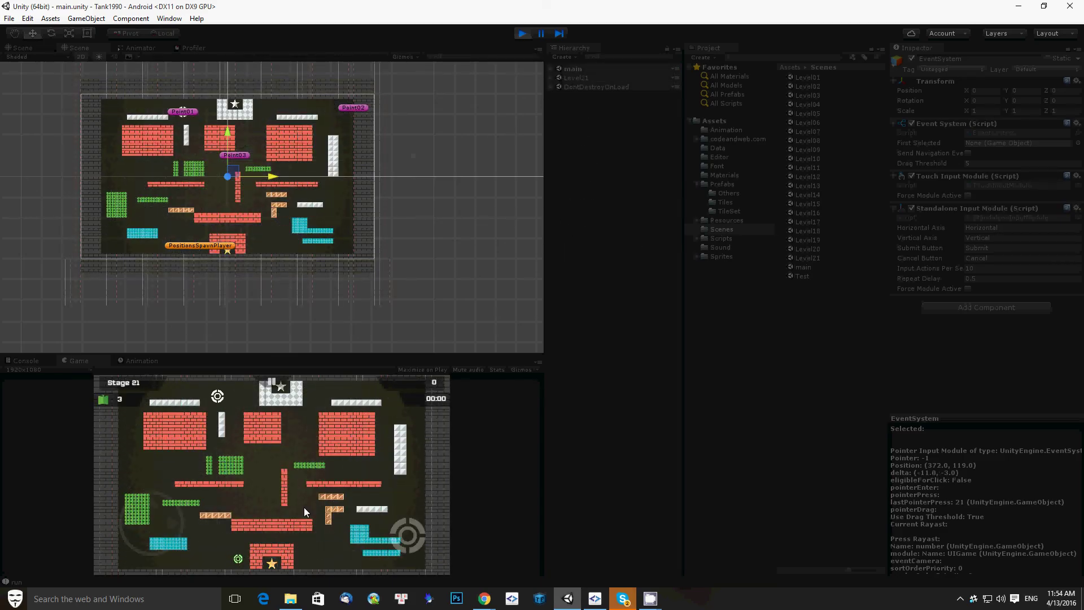
pyautogui.press('Up')
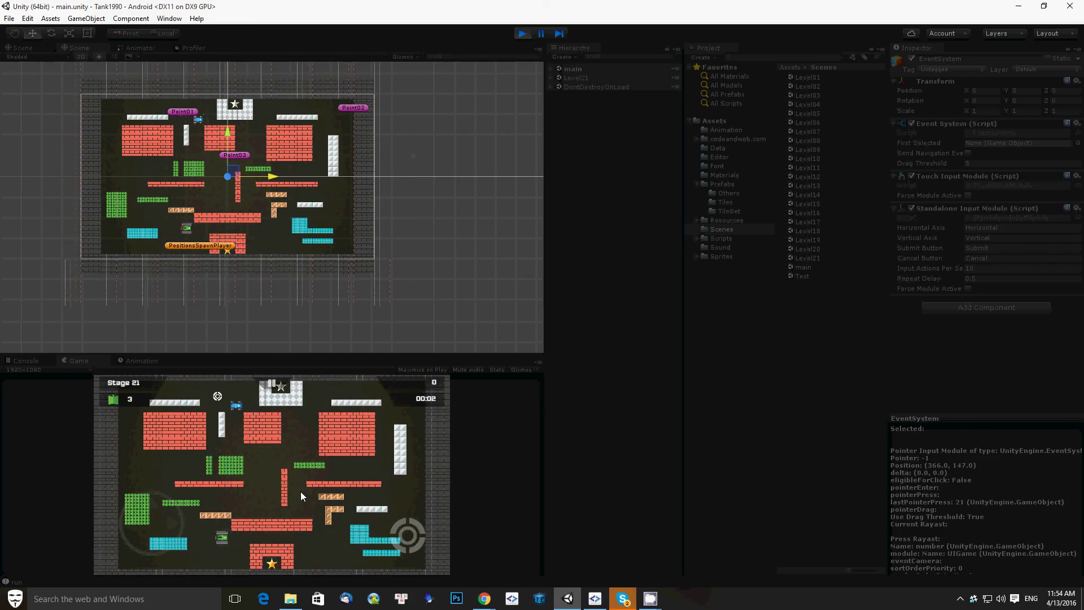
pyautogui.press('Left')
pyautogui.press('Right')
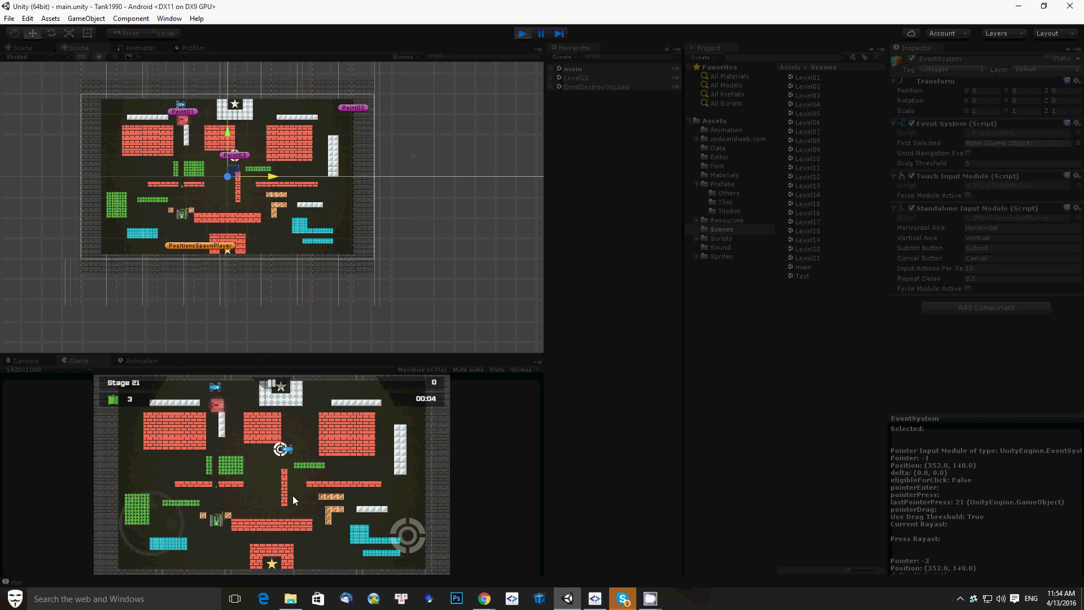
pyautogui.click(522, 33)
pyautogui.moveTo(651, 598)
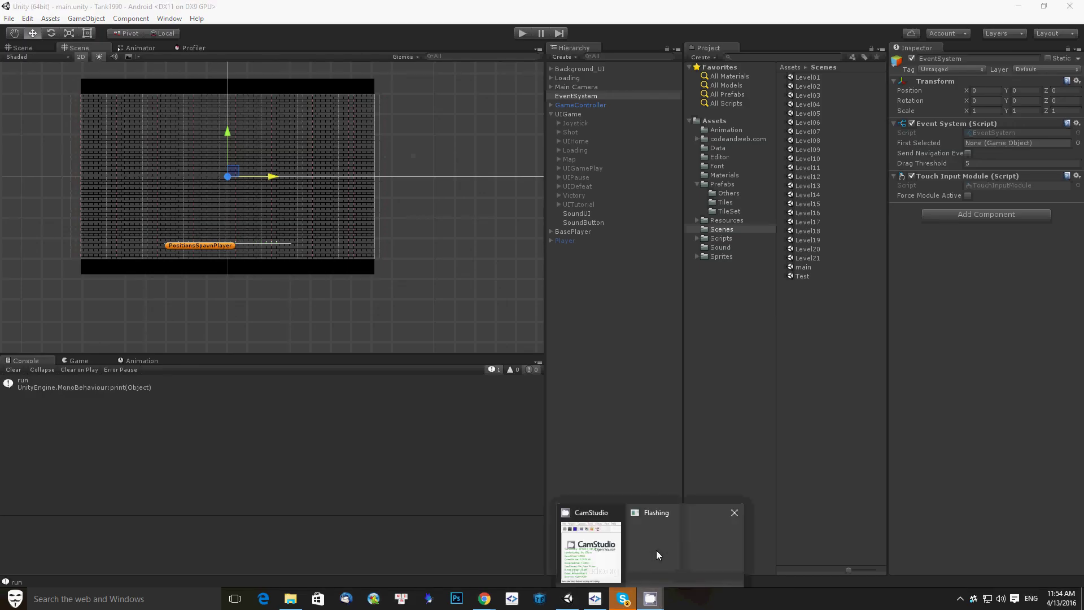